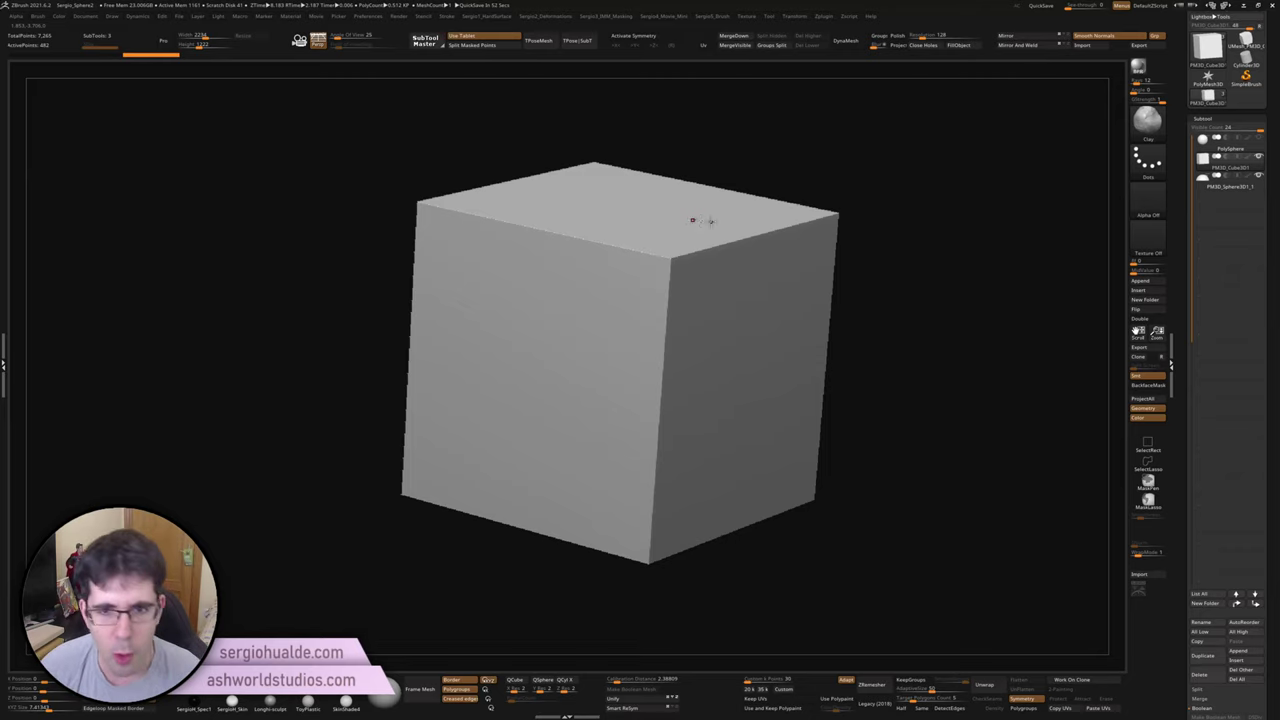
# Step: Snap to a front view of the cube, zoom out, and bring up the Tool mesh picker
pyautogui.moveTo(708, 221)
pyautogui.keyDown('shift'); pyautogui.mouseDown(button='right')
pyautogui.moveTo(797, 326)
pyautogui.moveTo(717, 295)
pyautogui.mouseUp(button='right'); pyautogui.keyUp('shift')
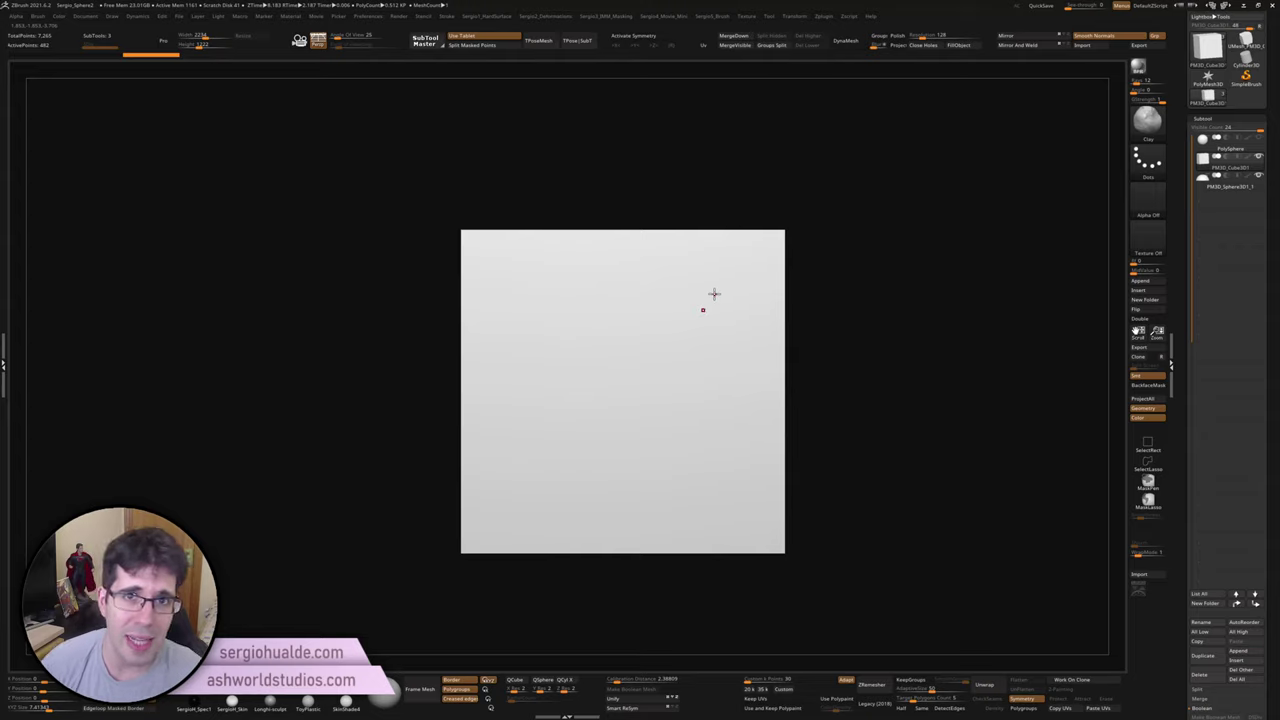
pyautogui.moveTo(707, 311)
pyautogui.keyDown('alt'); pyautogui.mouseDown(button='right')
pyautogui.moveTo(720, 331)
pyautogui.moveTo(737, 317)
pyautogui.moveTo(720, 349)
pyautogui.moveTo(747, 322)
pyautogui.moveTo(755, 361)
pyautogui.moveTo(748, 320)
pyautogui.mouseUp(button='right'); pyautogui.keyUp('alt')
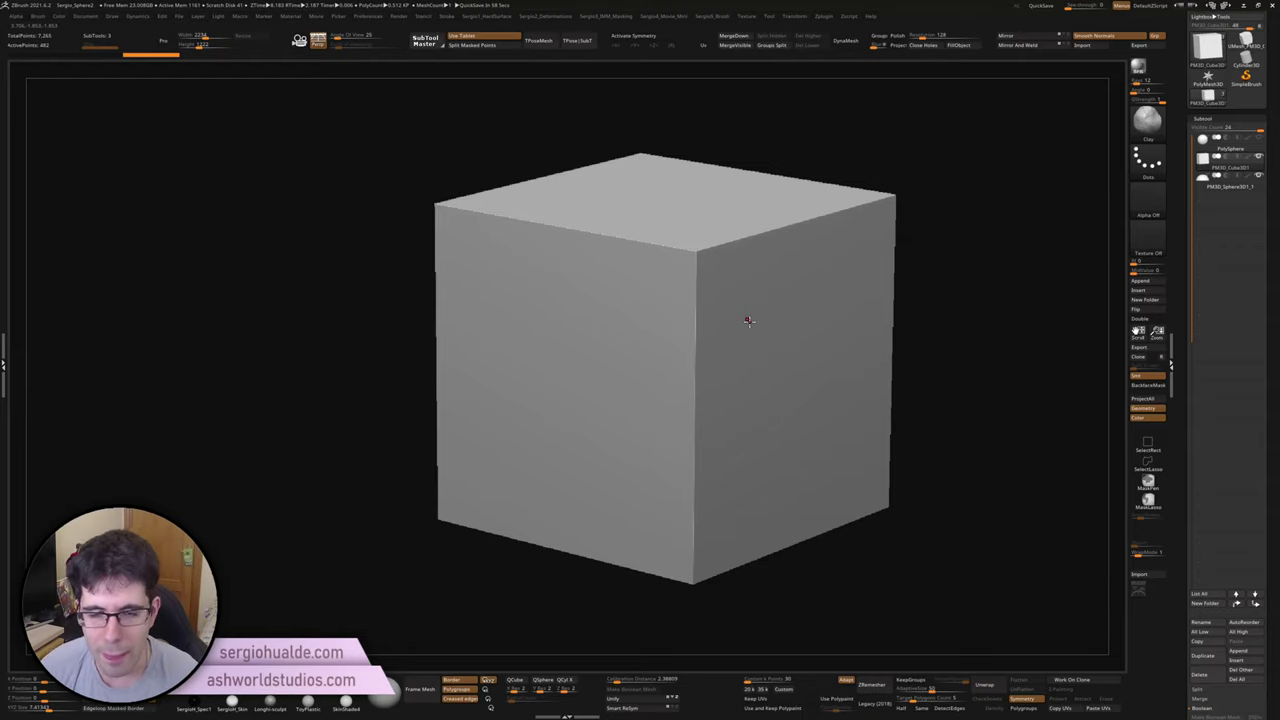
pyautogui.keyDown('ctrl'); pyautogui.moveTo(743, 356); pyautogui.dragTo(739, 352, button='right'); pyautogui.keyUp('ctrl')
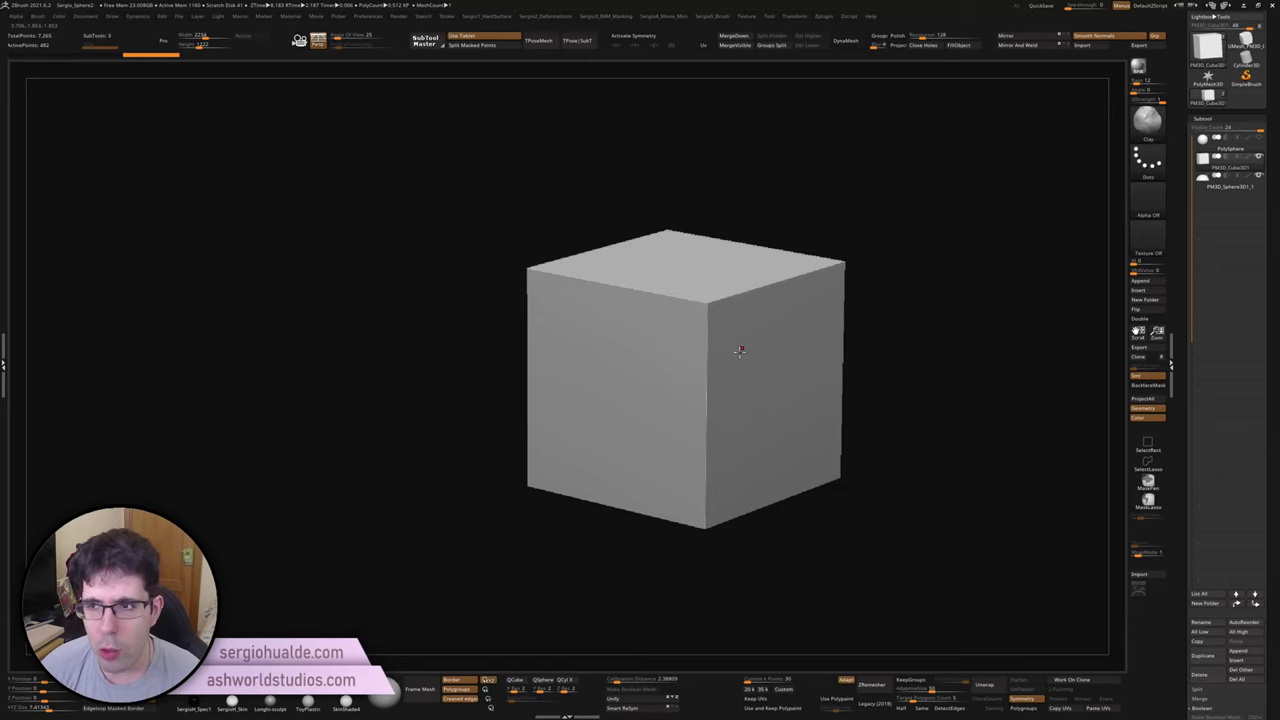
pyautogui.click(1145, 272)
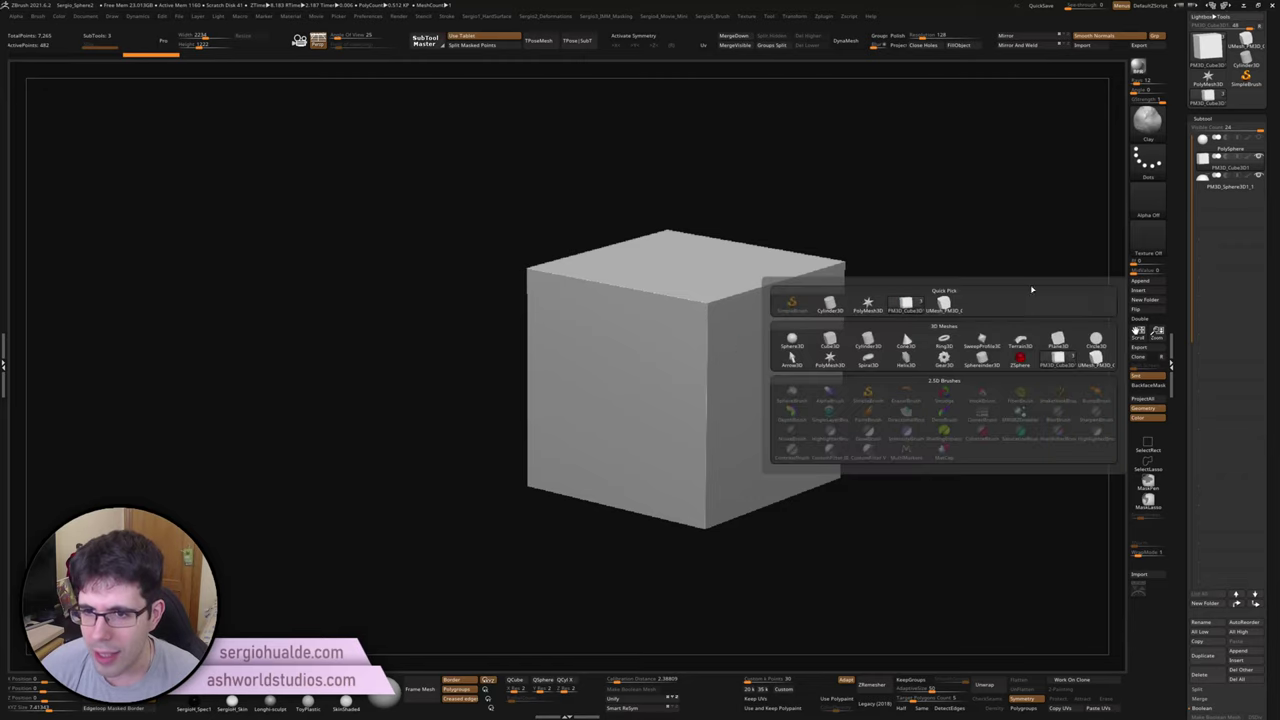
pyautogui.moveTo(867, 341)
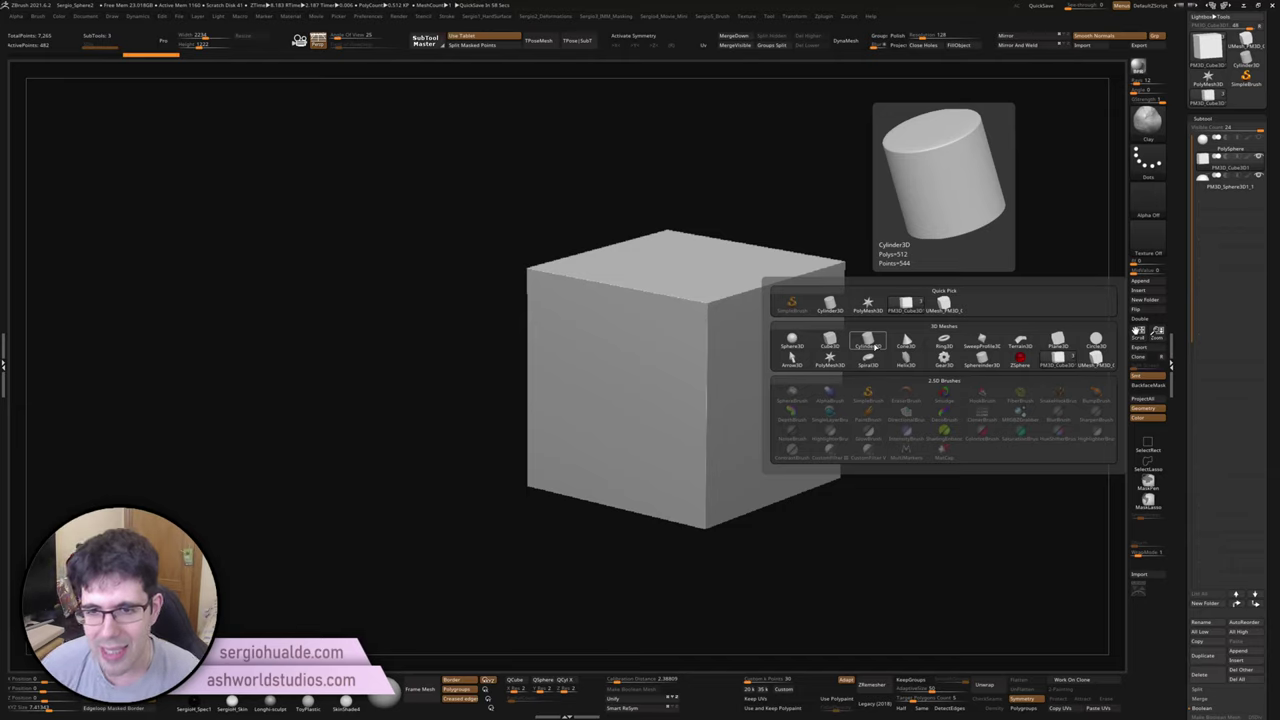
# Step: Append a Cylinder3D subtool, solo it and rotate it to lie horizontally through the cube
pyautogui.click(862, 346)
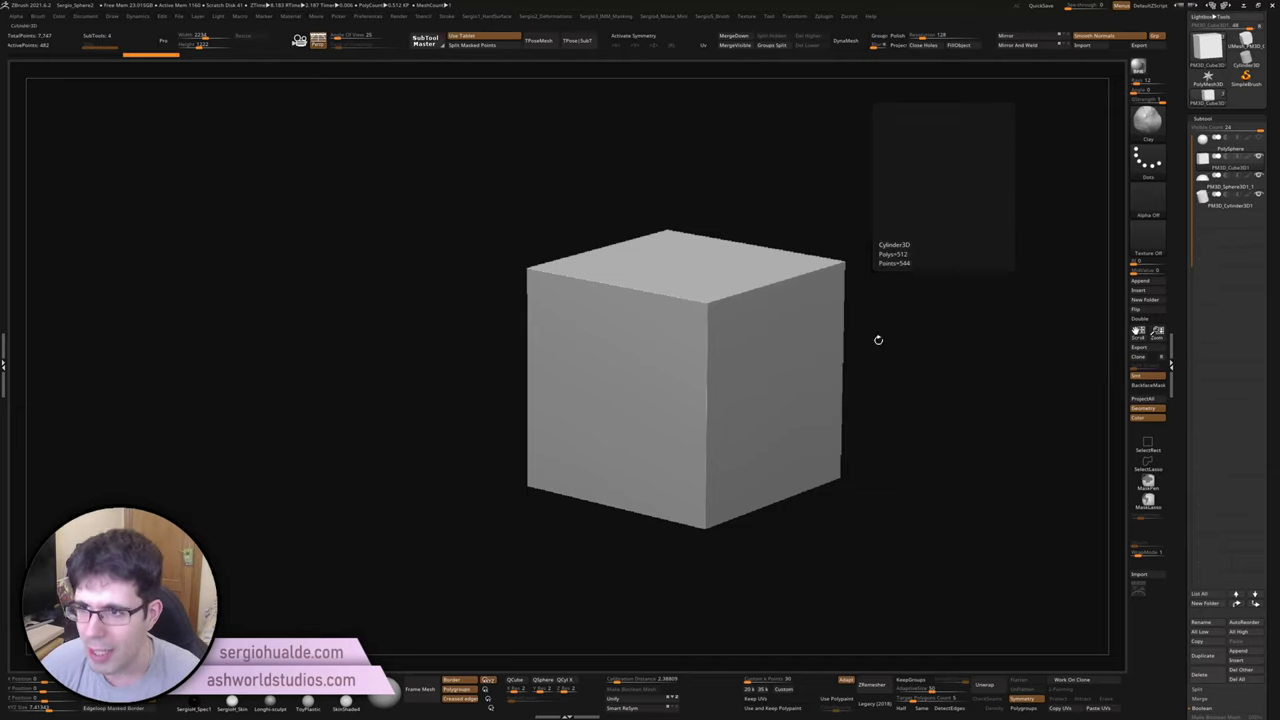
pyautogui.click(1200, 200)
pyautogui.press('w')
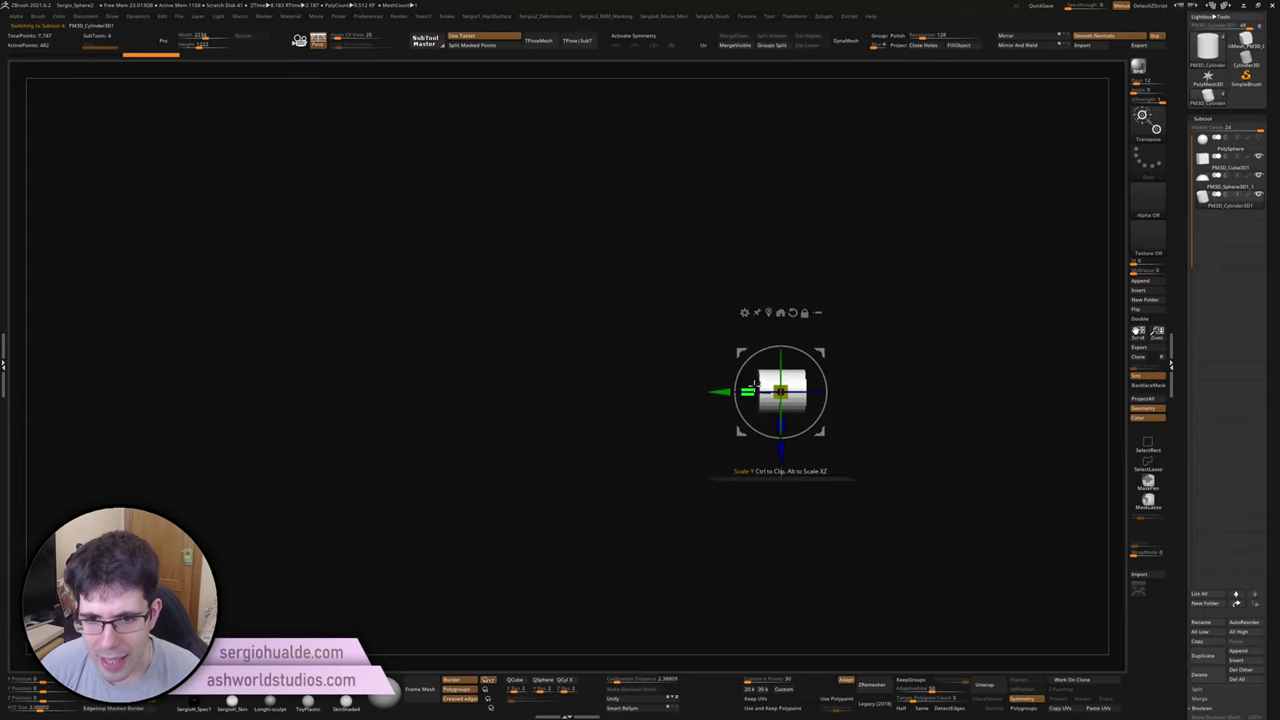
pyautogui.moveTo(812, 364)
pyautogui.mouseDown()
pyautogui.moveTo(614, 388)
pyautogui.moveTo(755, 388)
pyautogui.moveTo(871, 360)
pyautogui.moveTo(731, 367)
pyautogui.moveTo(800, 420)
pyautogui.mouseUp()
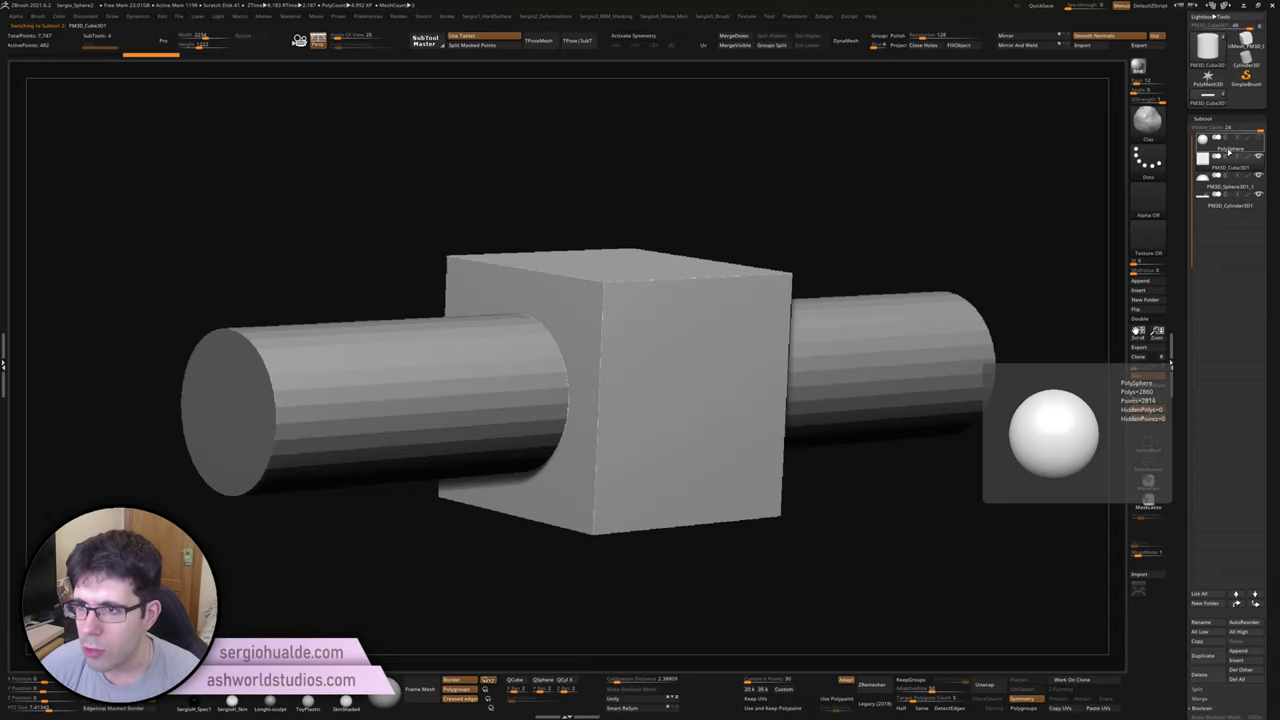
# Step: Solo the PolySphere, mask half, stretch it upward into a capsule and clear the mask
pyautogui.click(1230, 148)
pyautogui.hotkey('ctrl', 'shift', 's')
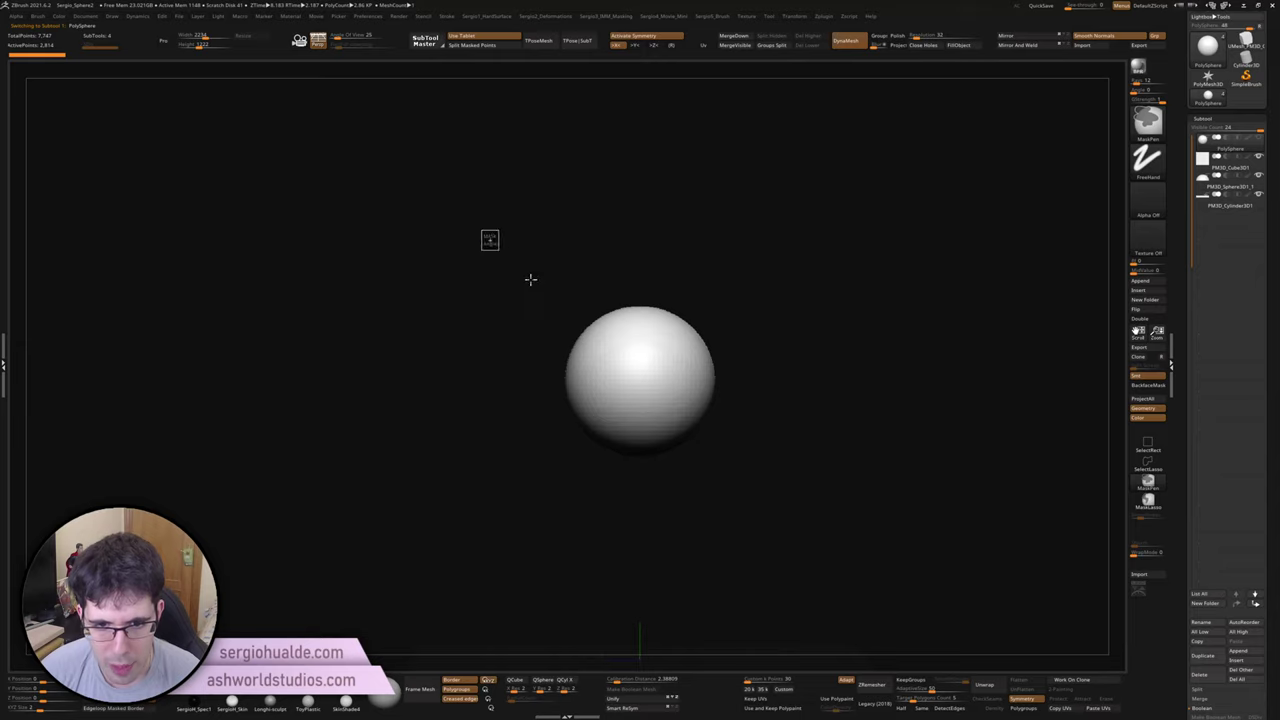
pyautogui.keyDown('ctrl'); pyautogui.moveTo(480, 228); pyautogui.dragTo(776, 383); pyautogui.keyUp('ctrl')
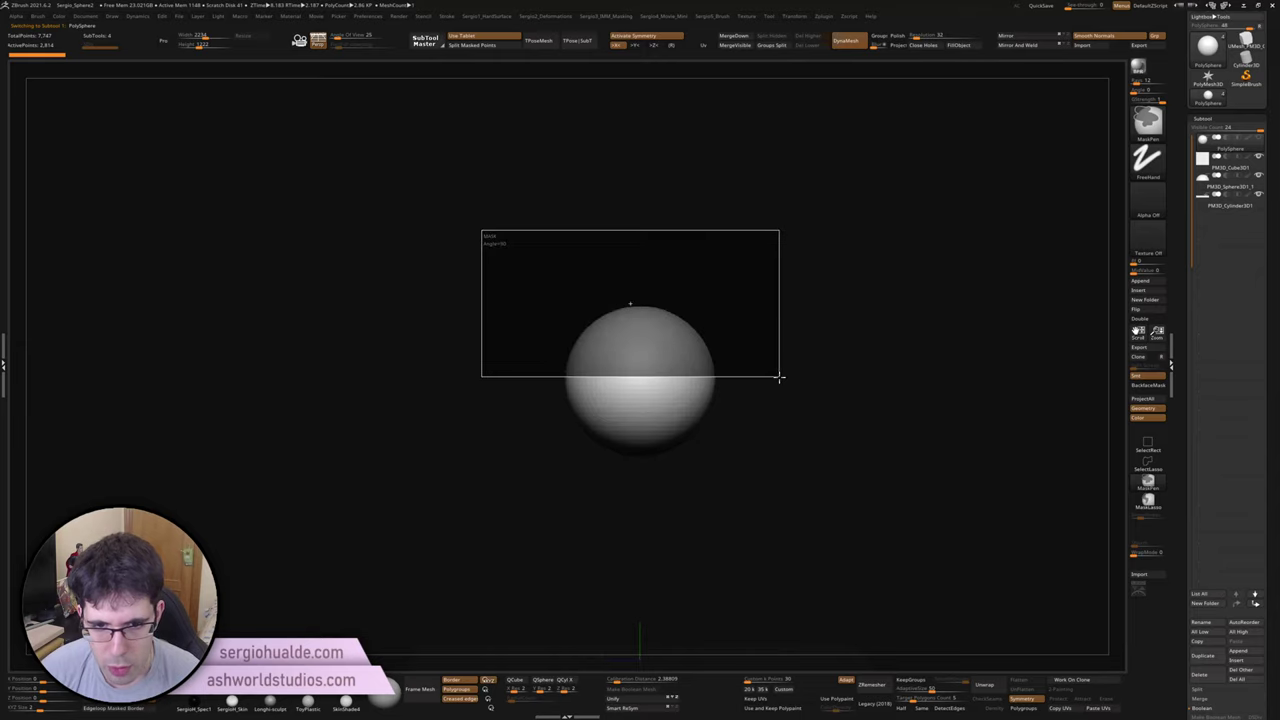
pyautogui.press('w')
pyautogui.moveTo(640, 338); pyautogui.dragTo(640, 180)
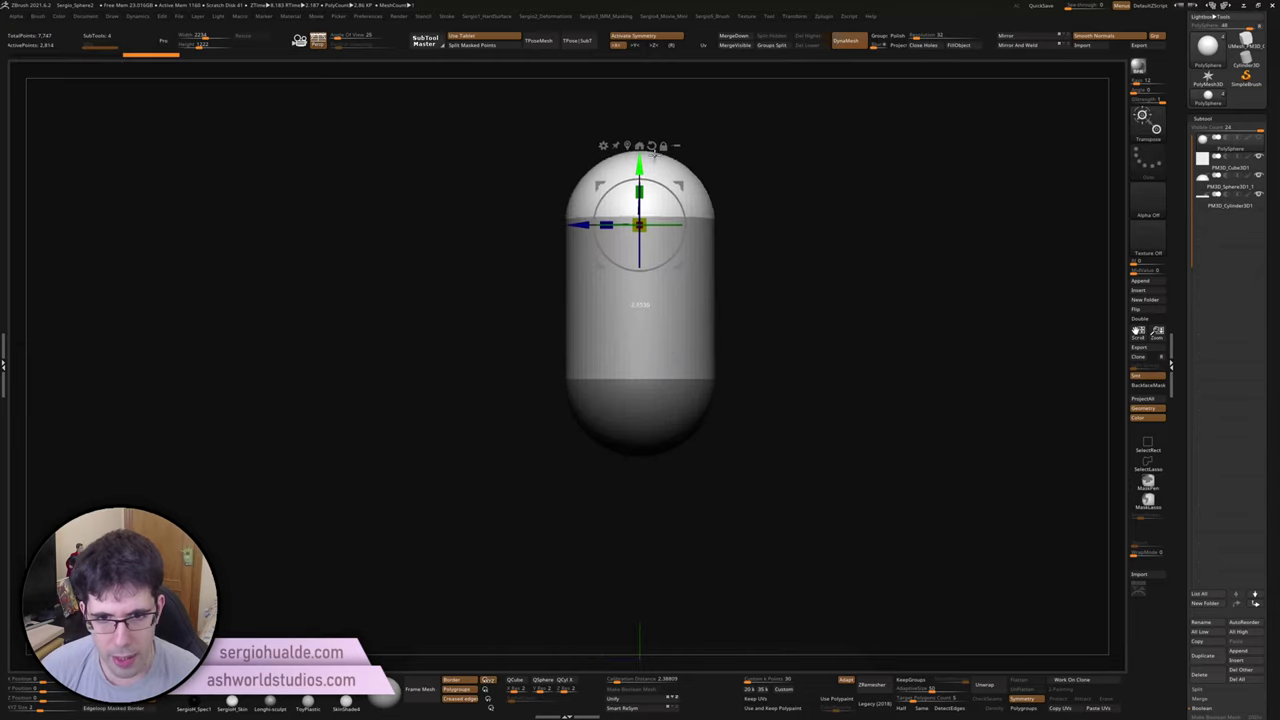
pyautogui.keyDown('ctrl'); pyautogui.click(790, 344); pyautogui.keyUp('ctrl')
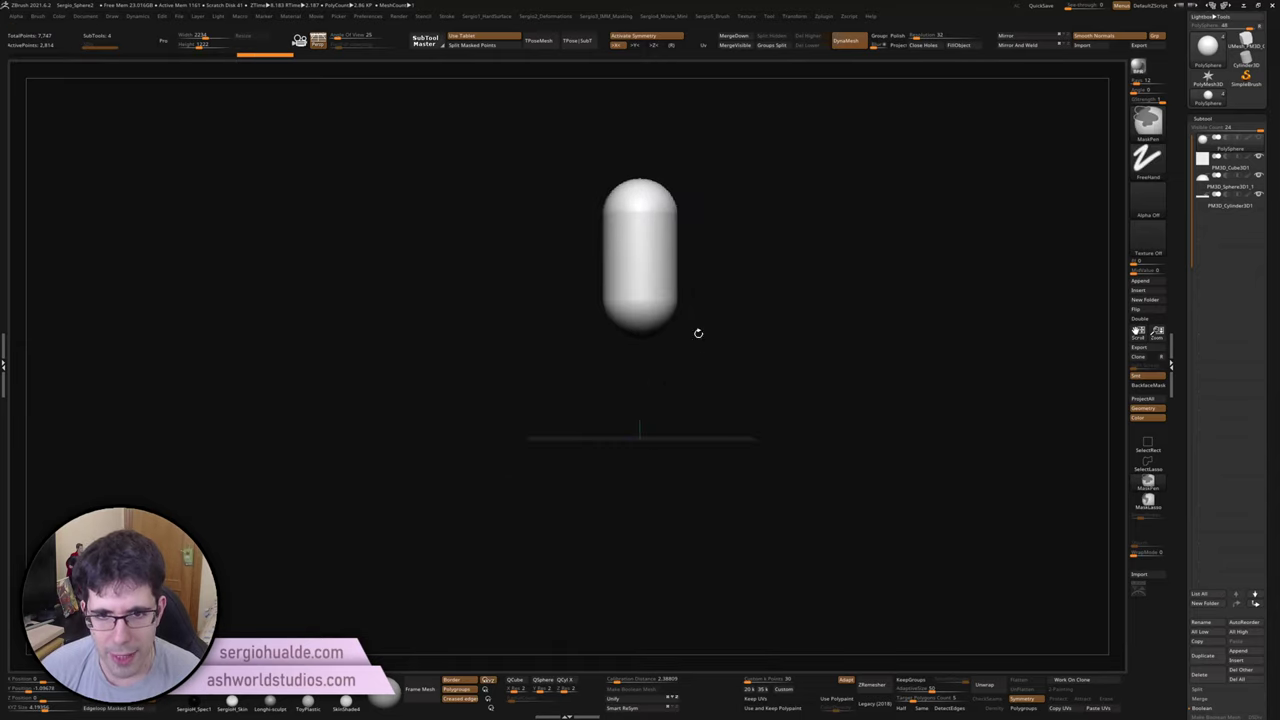
# Step: Unsolo, scale the capsule to about 0.34 and place it at the cube's top-left corner
pyautogui.press('w')
pyautogui.keyDown('ctrl'); pyautogui.keyDown('shift'); pyautogui.click(676, 176); pyautogui.keyUp('shift'); pyautogui.keyUp('ctrl')
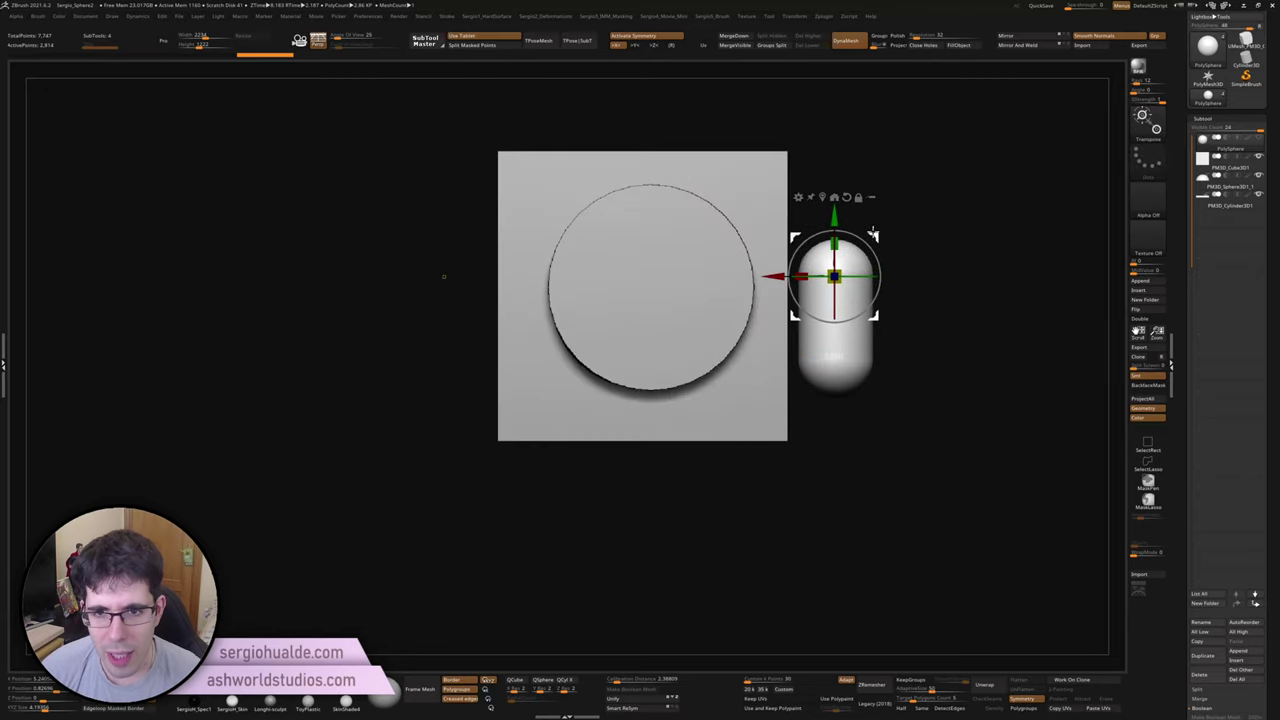
pyautogui.moveTo(676, 176); pyautogui.dragTo(890, 281)
pyautogui.scroll(3, 890, 281)
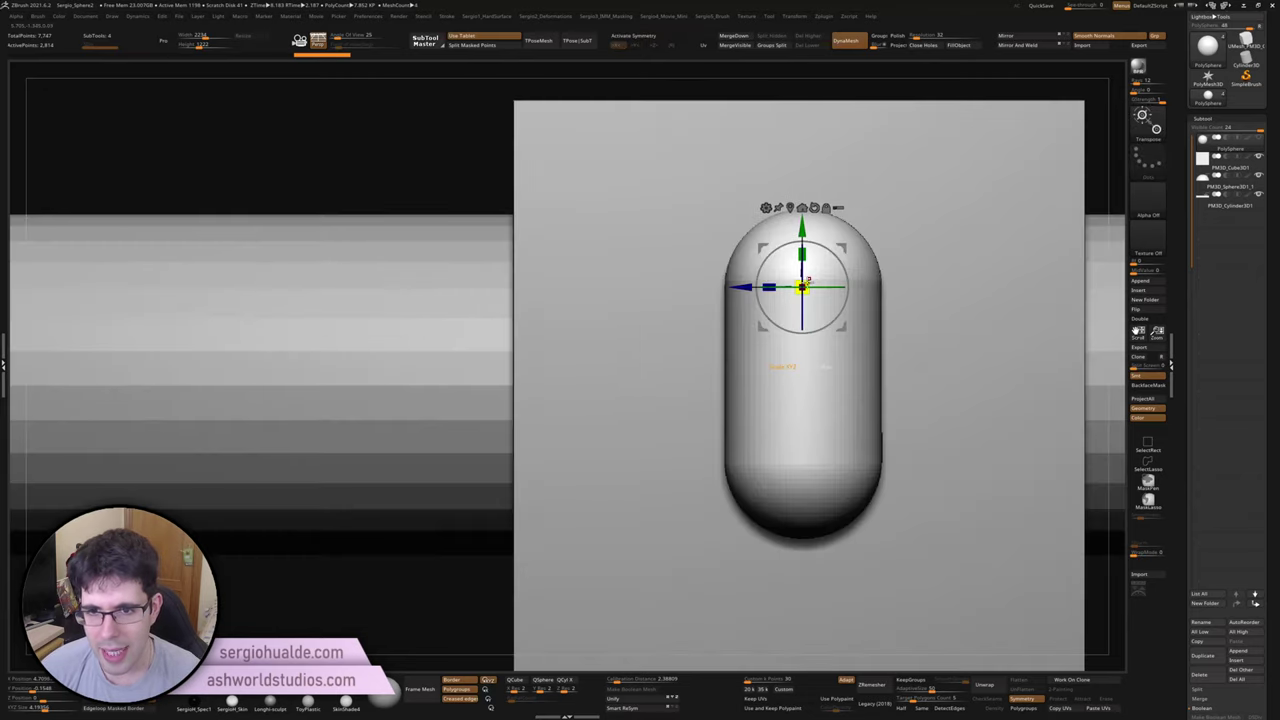
pyautogui.moveTo(850, 330)
pyautogui.mouseDown()
pyautogui.moveTo(745, 333)
pyautogui.moveTo(770, 330)
pyautogui.mouseUp()
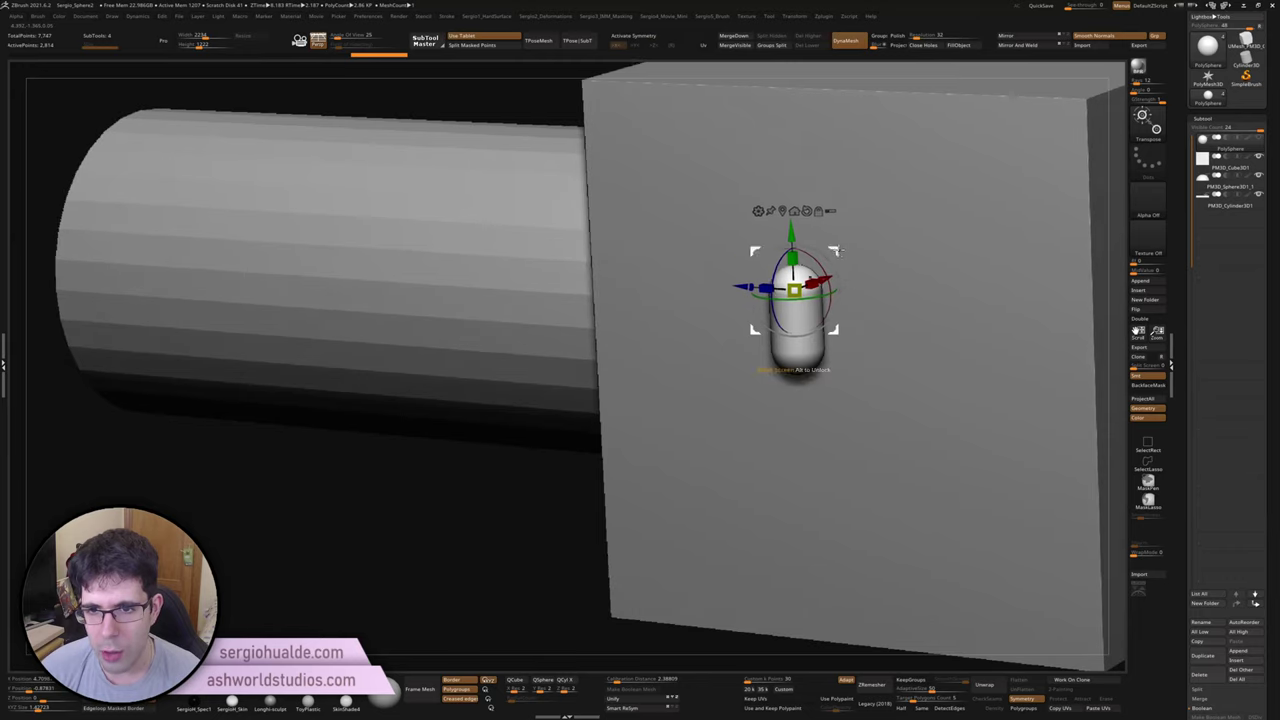
pyautogui.moveTo(789, 286)
pyautogui.mouseDown()
pyautogui.moveTo(674, 134)
pyautogui.moveTo(756, 195)
pyautogui.moveTo(771, 189)
pyautogui.mouseUp()
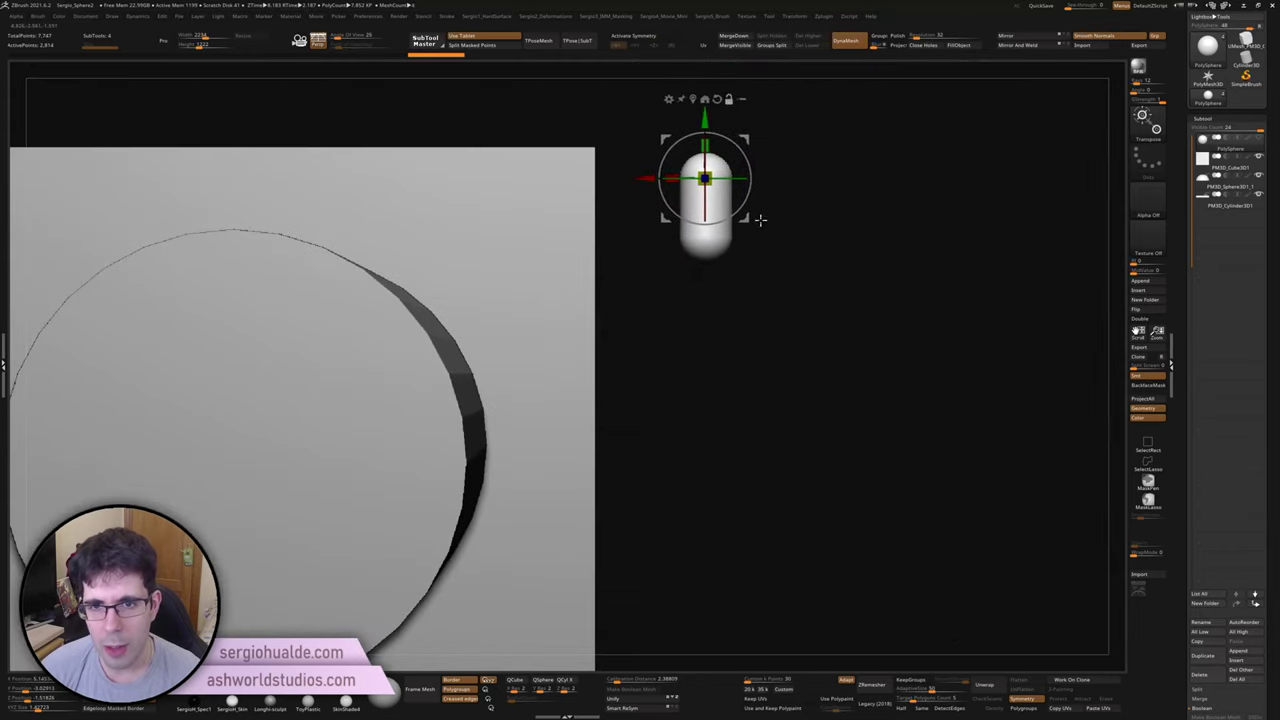
pyautogui.moveTo(700, 166)
pyautogui.mouseDown()
pyautogui.moveTo(629, 247)
pyautogui.moveTo(596, 240)
pyautogui.mouseUp()
pyautogui.moveTo(634, 300); pyautogui.dragTo(650, 327)
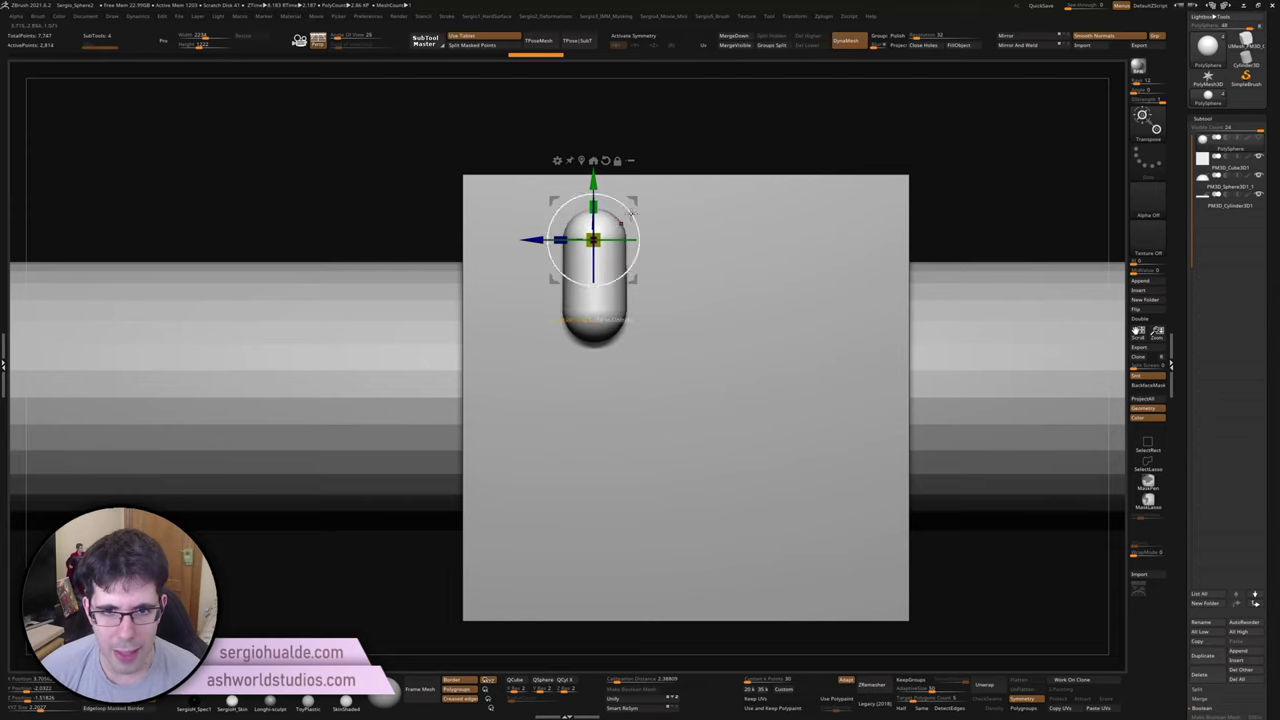
pyautogui.moveTo(593, 238); pyautogui.dragTo(565, 181)
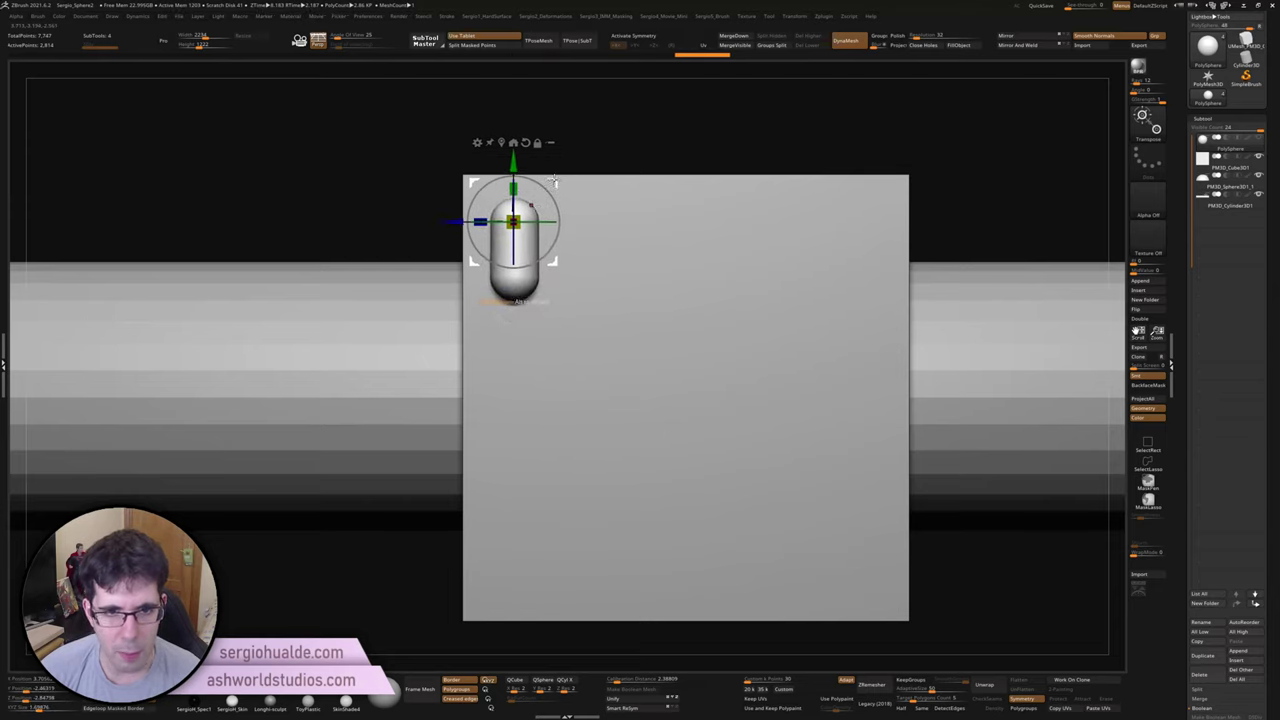
# Step: Collapse the subtool list and switch on Array Mesh for the capsule in Tool > ArrayMesh
pyautogui.press('q')
pyautogui.click(1240, 119)
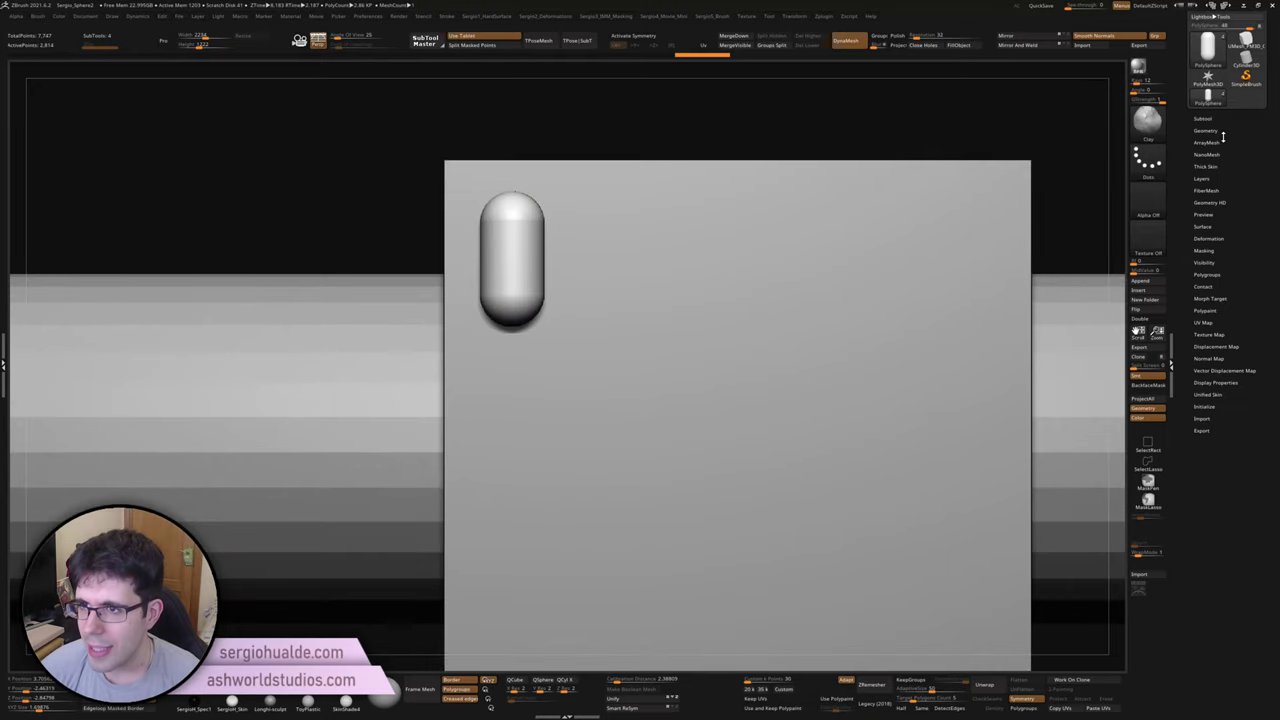
pyautogui.click(1206, 142)
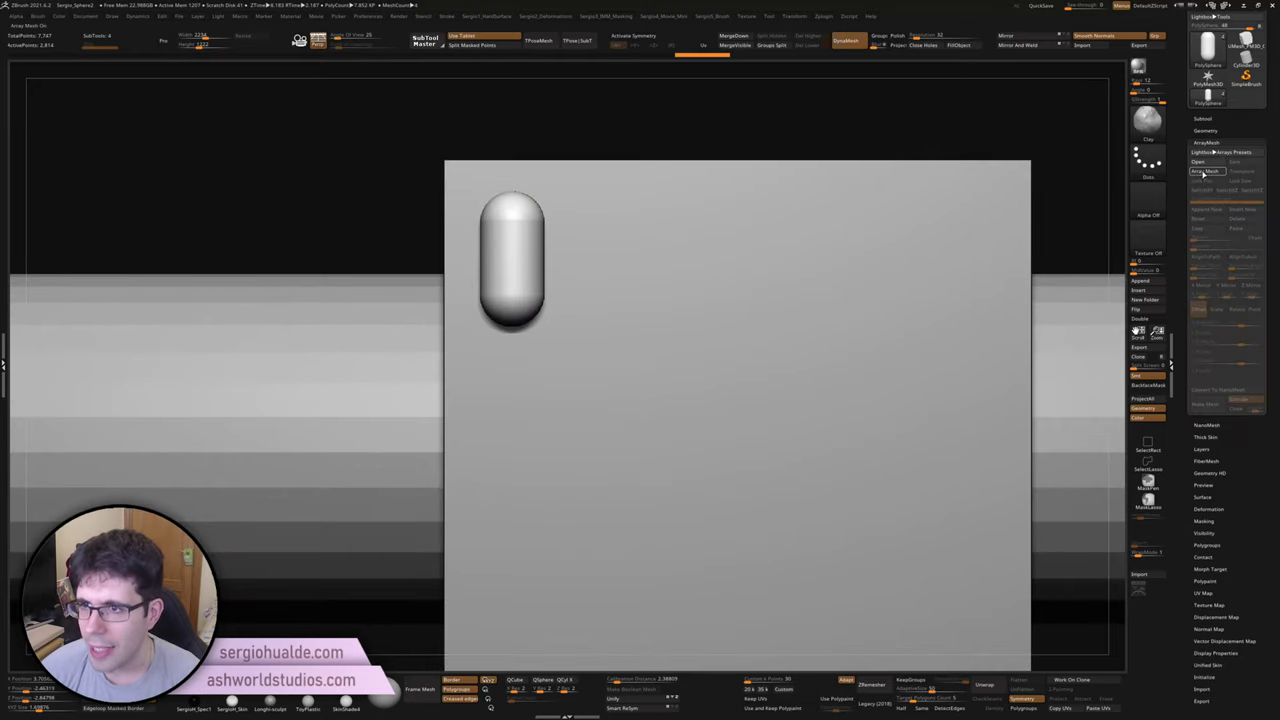
pyautogui.click(1204, 172)
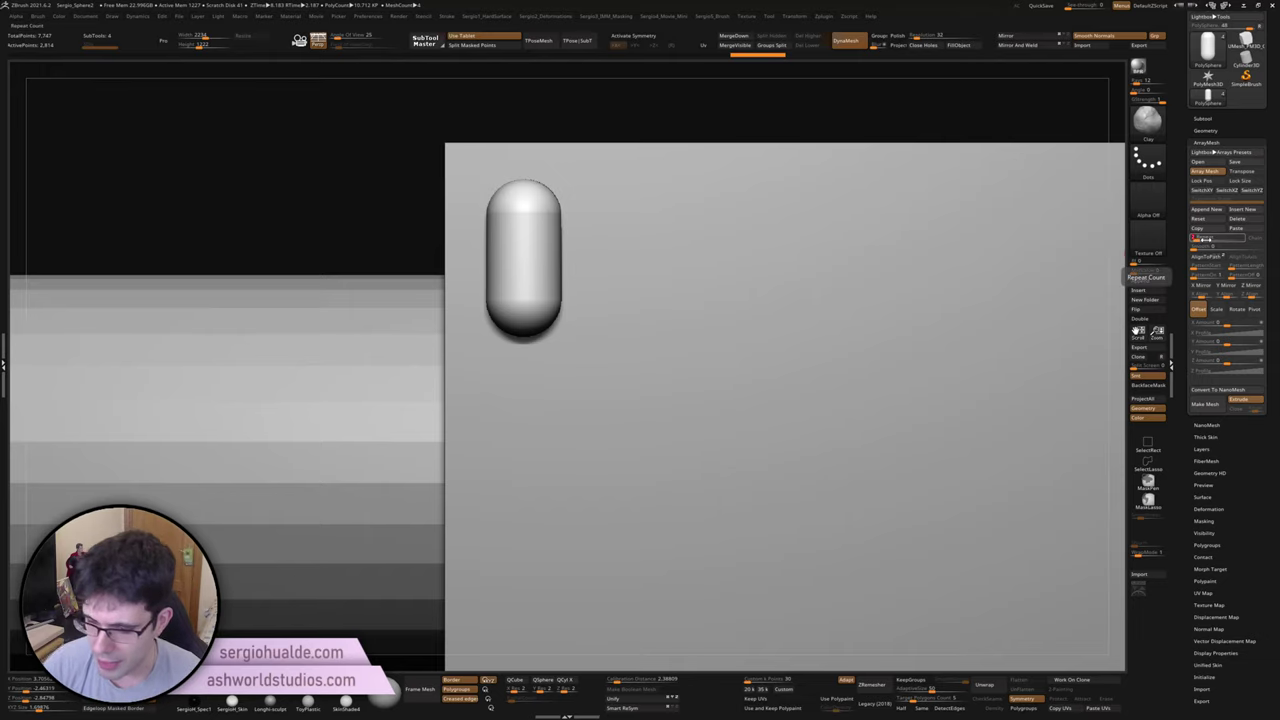
pyautogui.press('-')
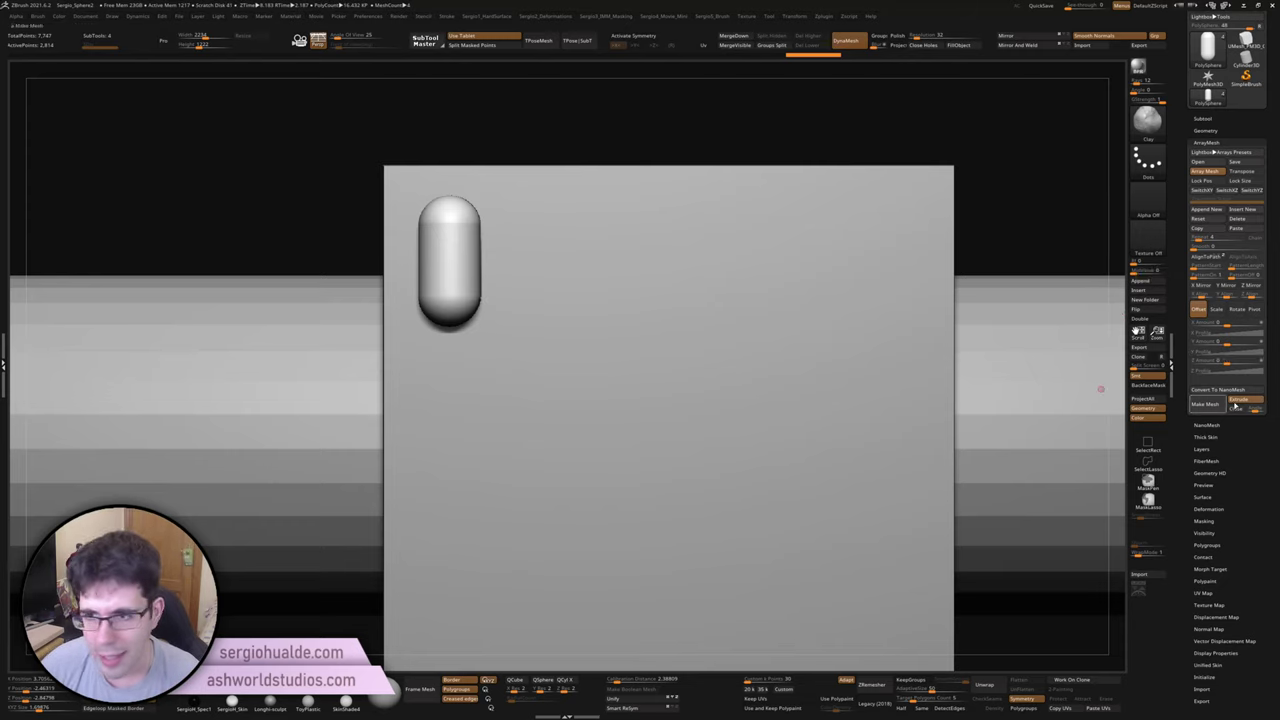
# Step: Space the capsule copies apart with Offset X and shift the row slightly left
pyautogui.moveTo(1228, 362); pyautogui.dragTo(1248, 363)
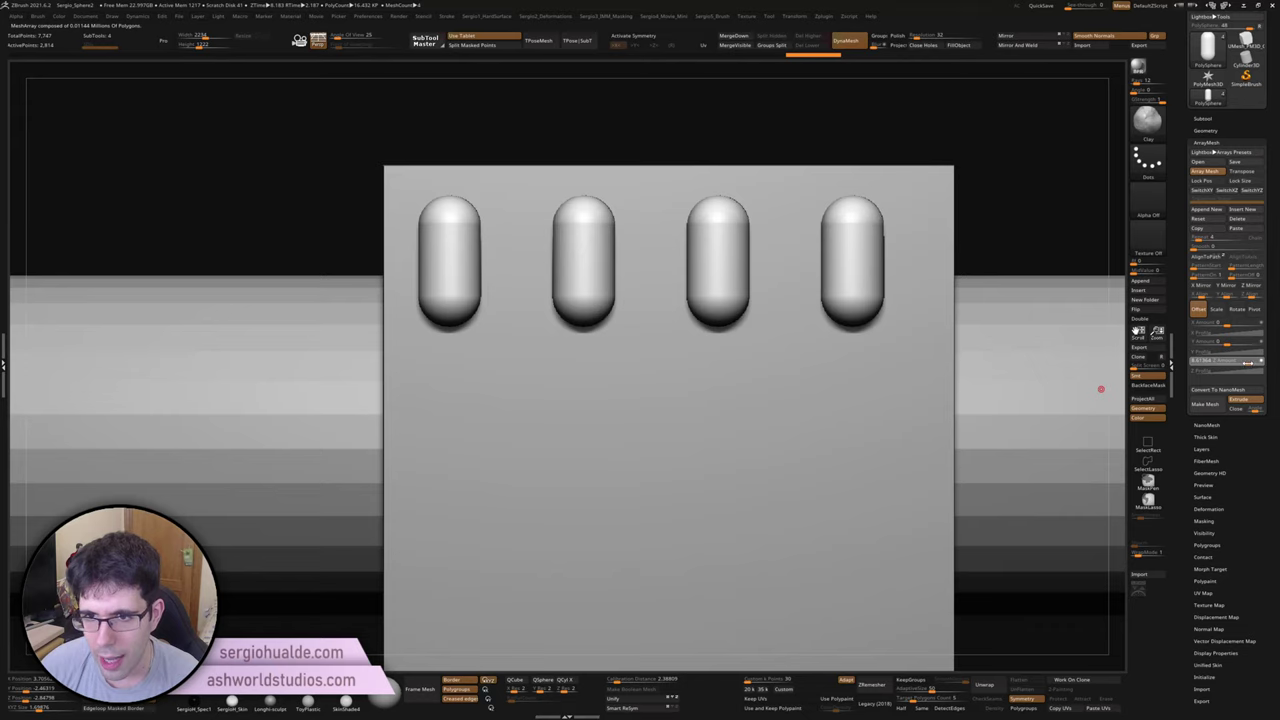
pyautogui.moveTo(1248, 363); pyautogui.dragTo(1228, 366)
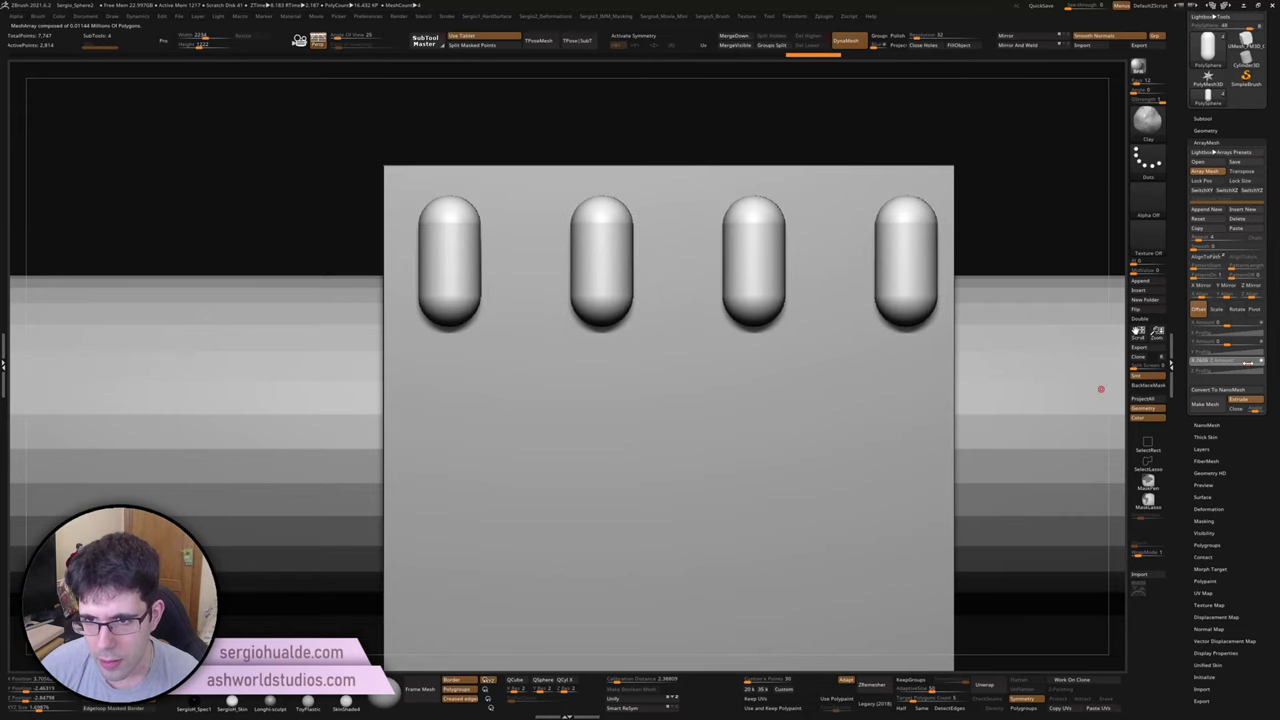
pyautogui.press('w')
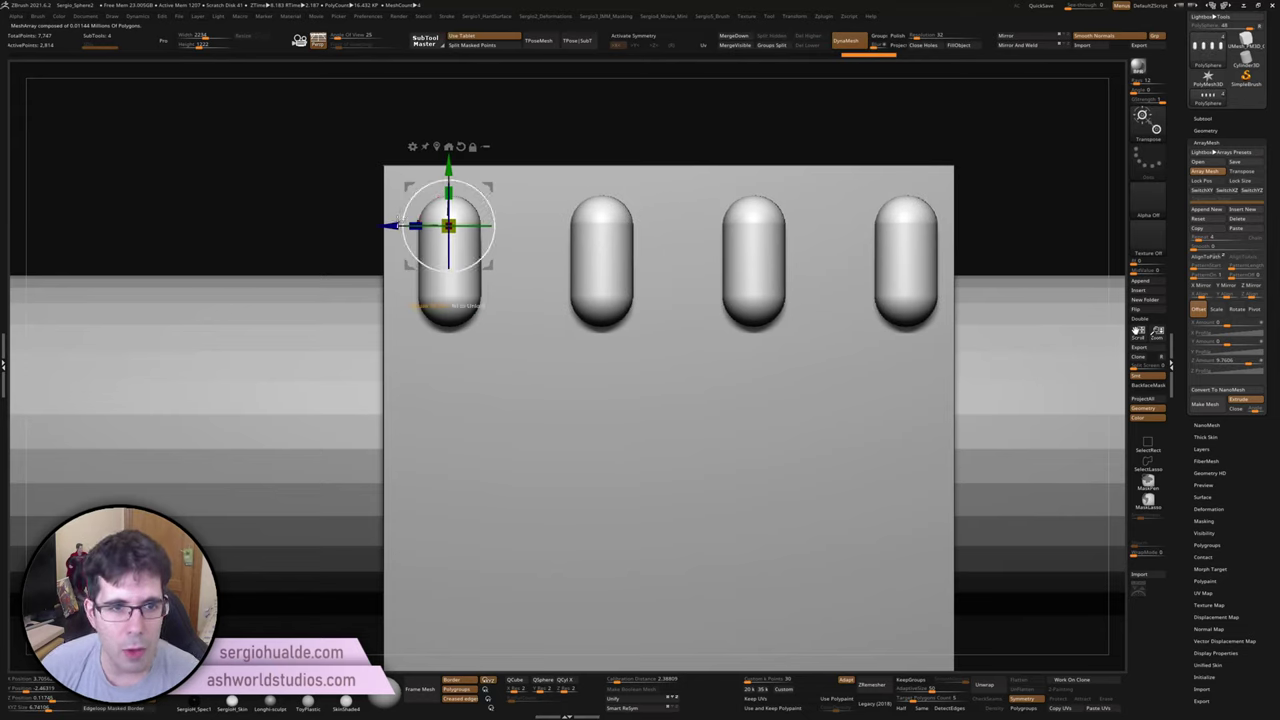
pyautogui.moveTo(400, 222); pyautogui.dragTo(378, 226)
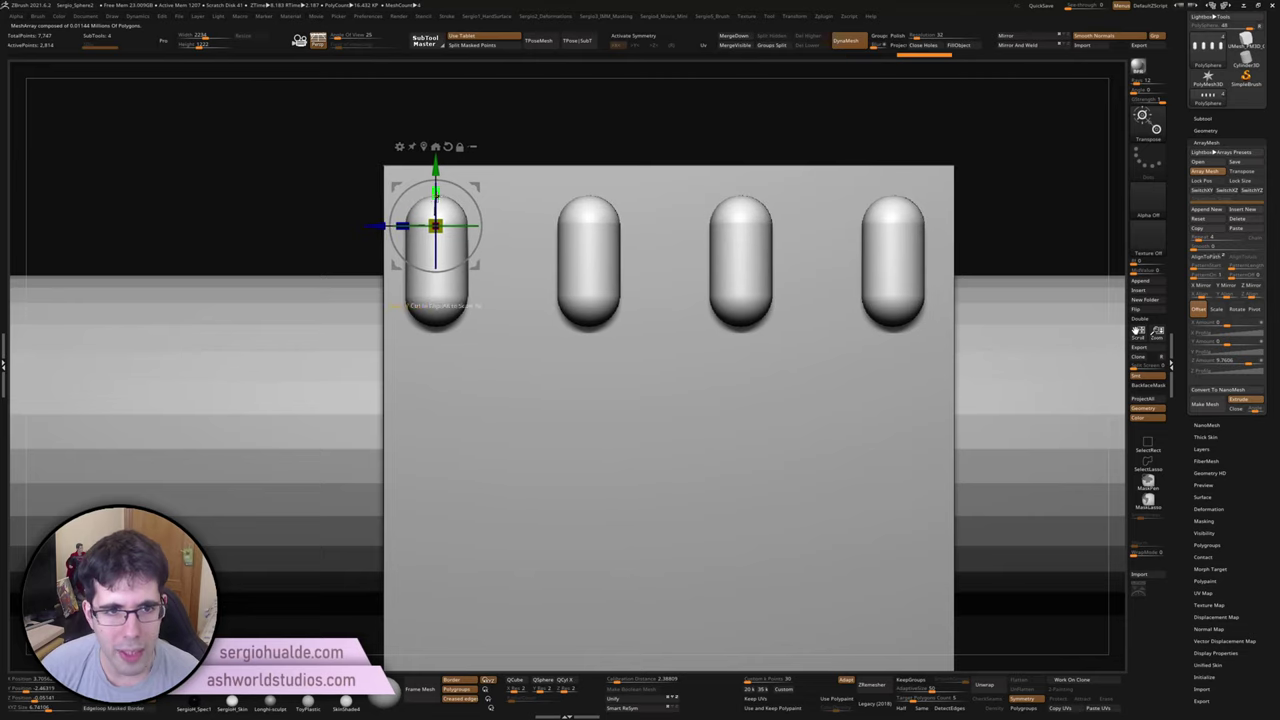
pyautogui.moveTo(440, 195)
pyautogui.mouseDown()
pyautogui.moveTo(434, 305)
pyautogui.moveTo(445, 292)
pyautogui.mouseUp()
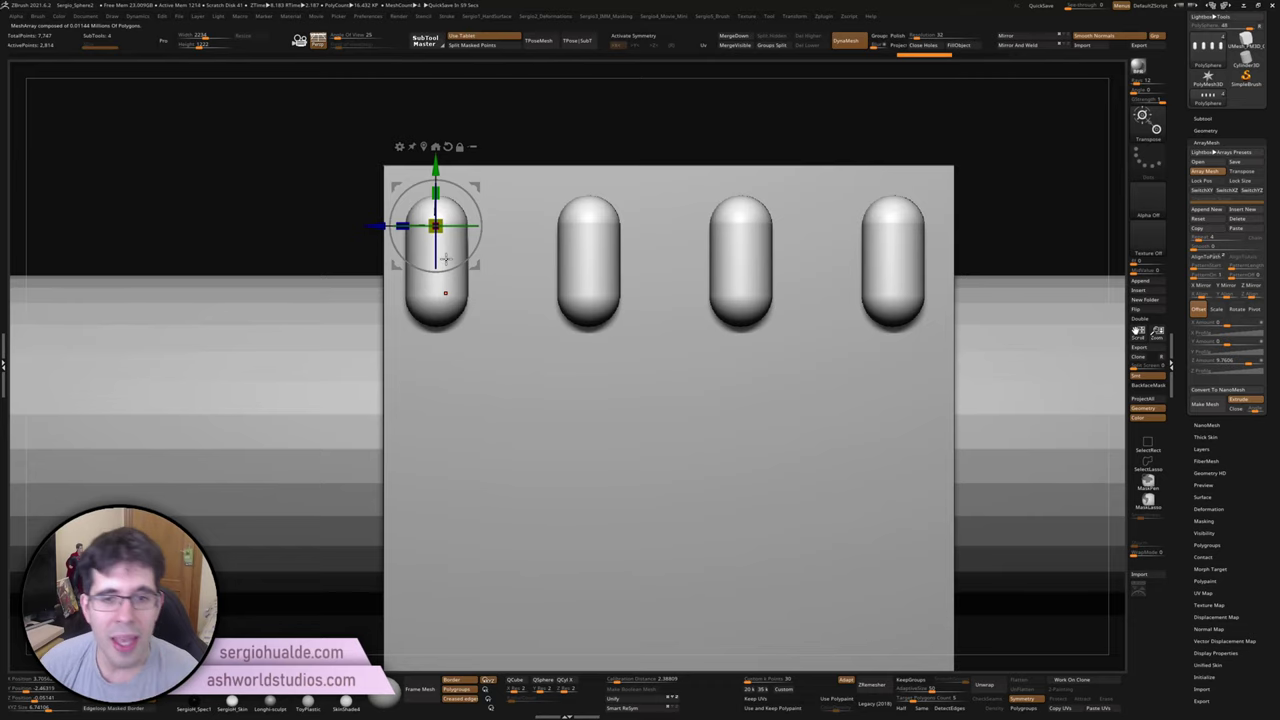
pyautogui.scroll(-2, 709, 252)
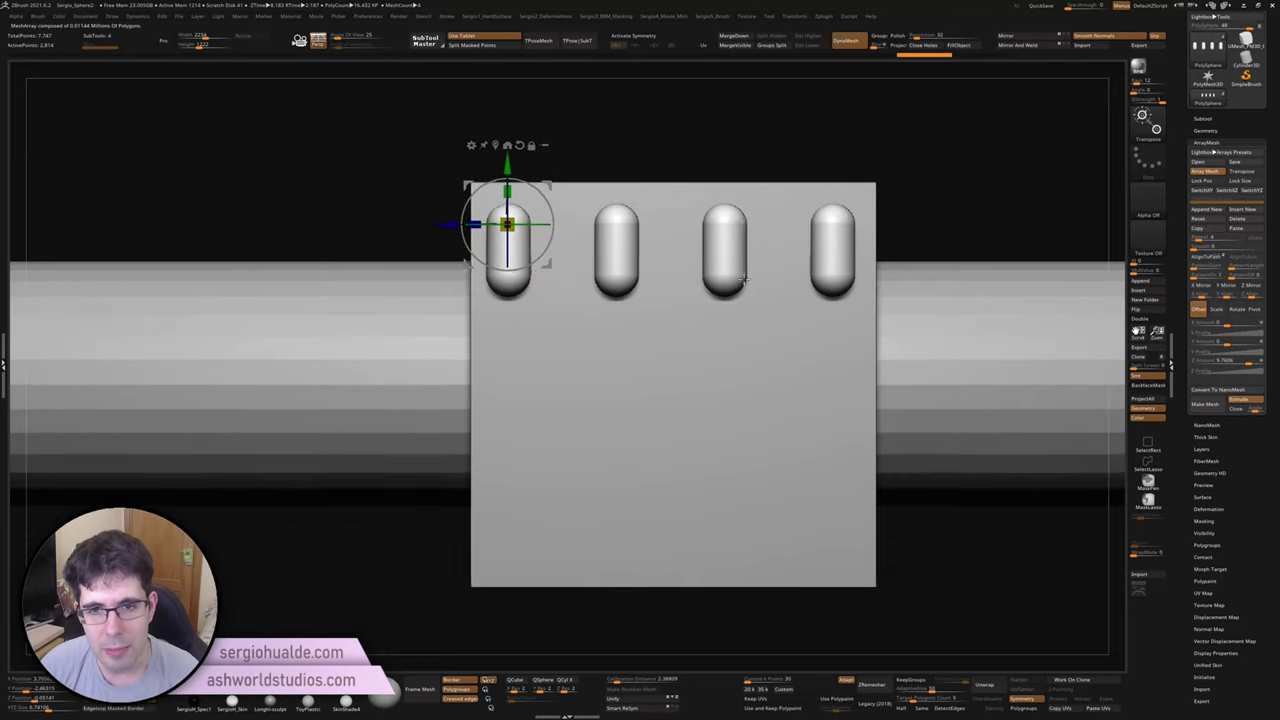
pyautogui.scroll(2, 707, 251)
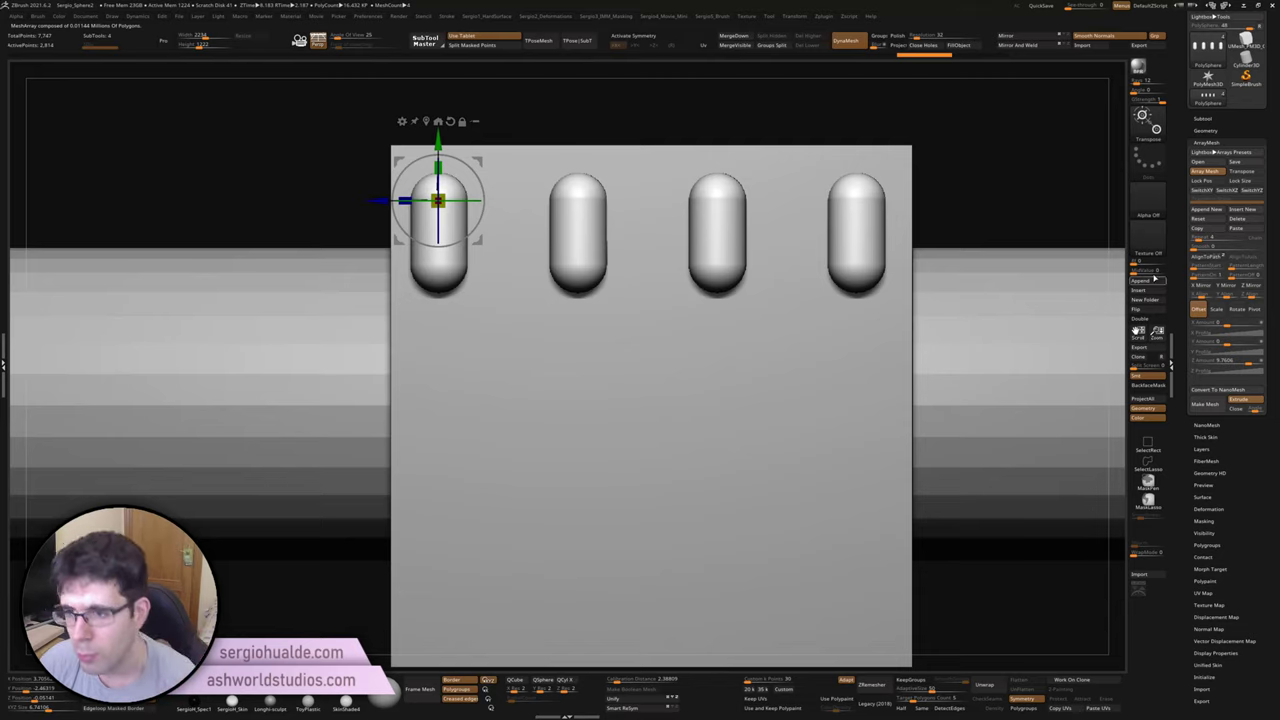
# Step: Drag Offset Y so the four copies step diagonally down the cube's face
pyautogui.moveTo(1226, 342); pyautogui.dragTo(1238, 343)
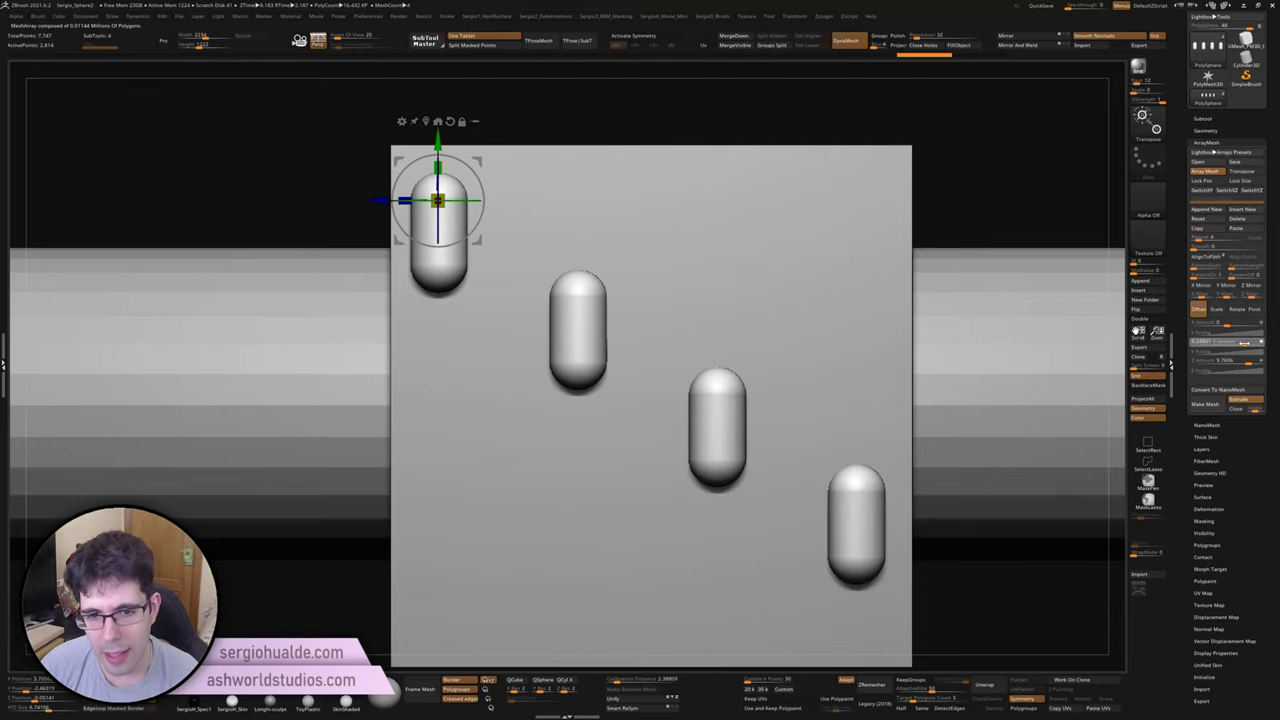
pyautogui.scroll(-1, 656, 357)
pyautogui.scroll(-1, 656, 357)
pyautogui.scroll(-1, 656, 357)
# Step: Enable array Rotate and adjust its sliders so copies alternate upright and end-on
pyautogui.moveTo(655, 357); pyautogui.dragTo(688, 364)
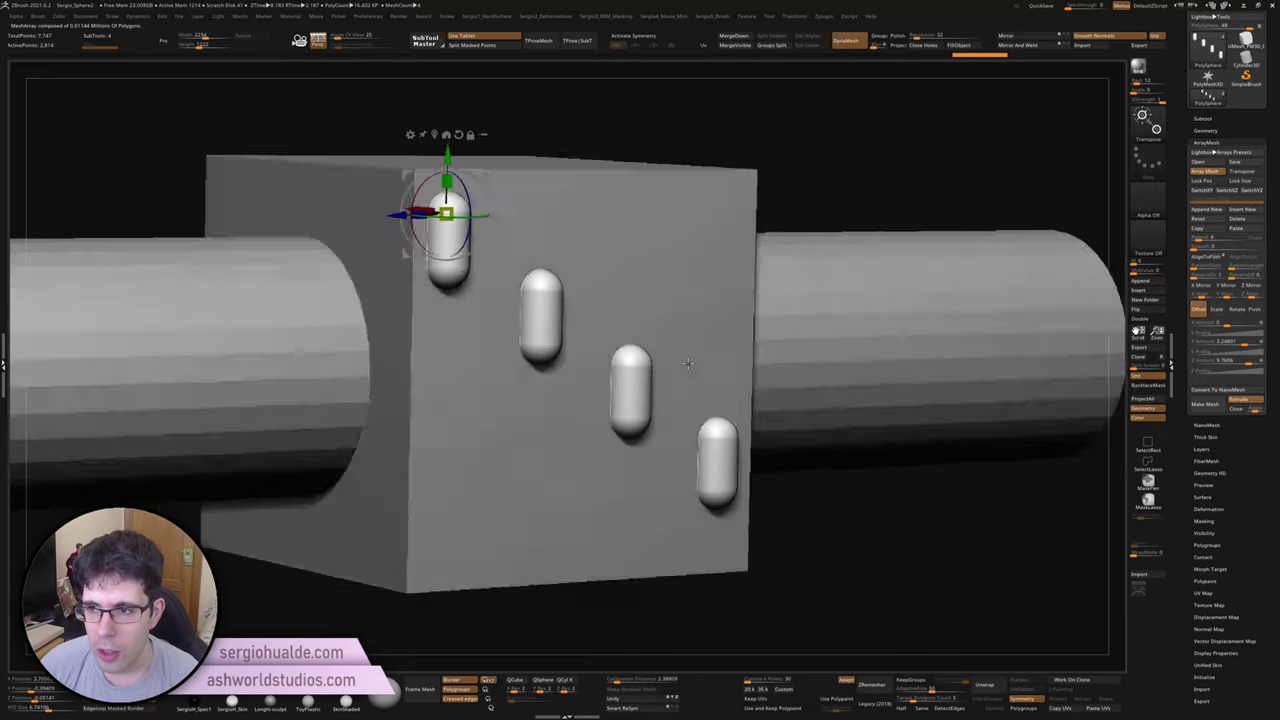
pyautogui.click(1243, 310)
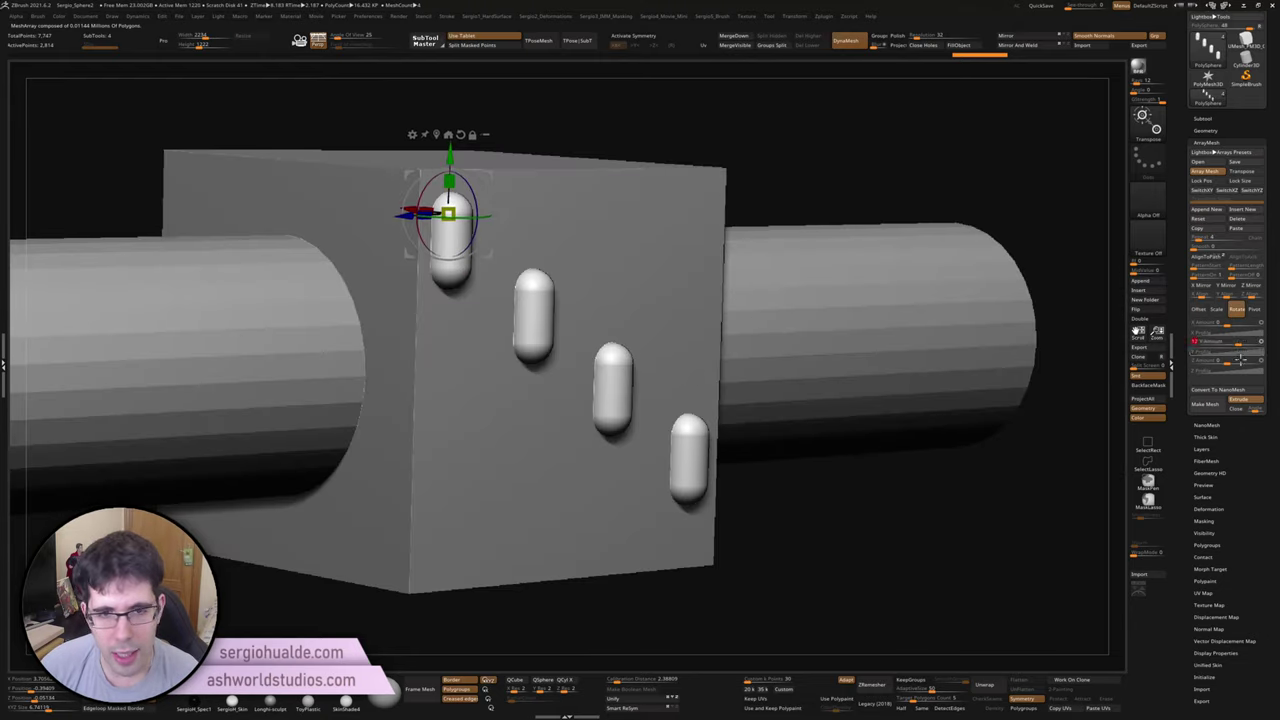
pyautogui.moveTo(1262, 364); pyautogui.dragTo(1255, 365)
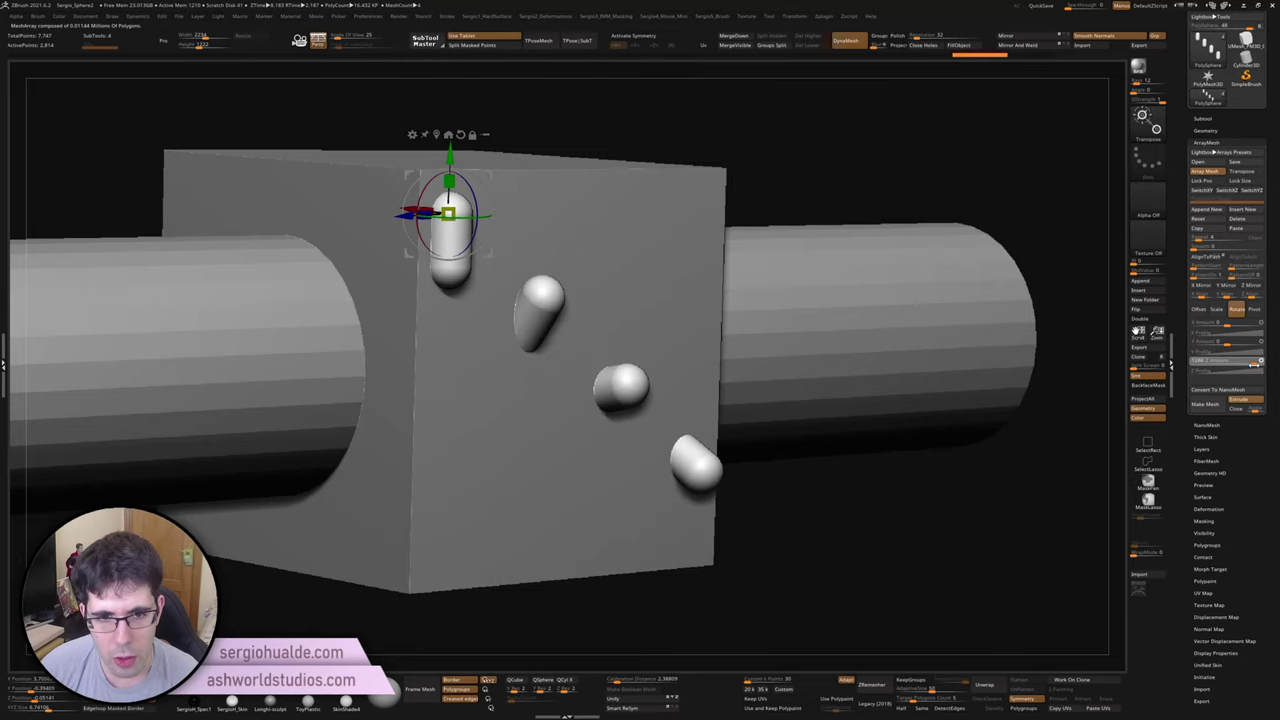
pyautogui.moveTo(1060, 480); pyautogui.dragTo(461, 259)
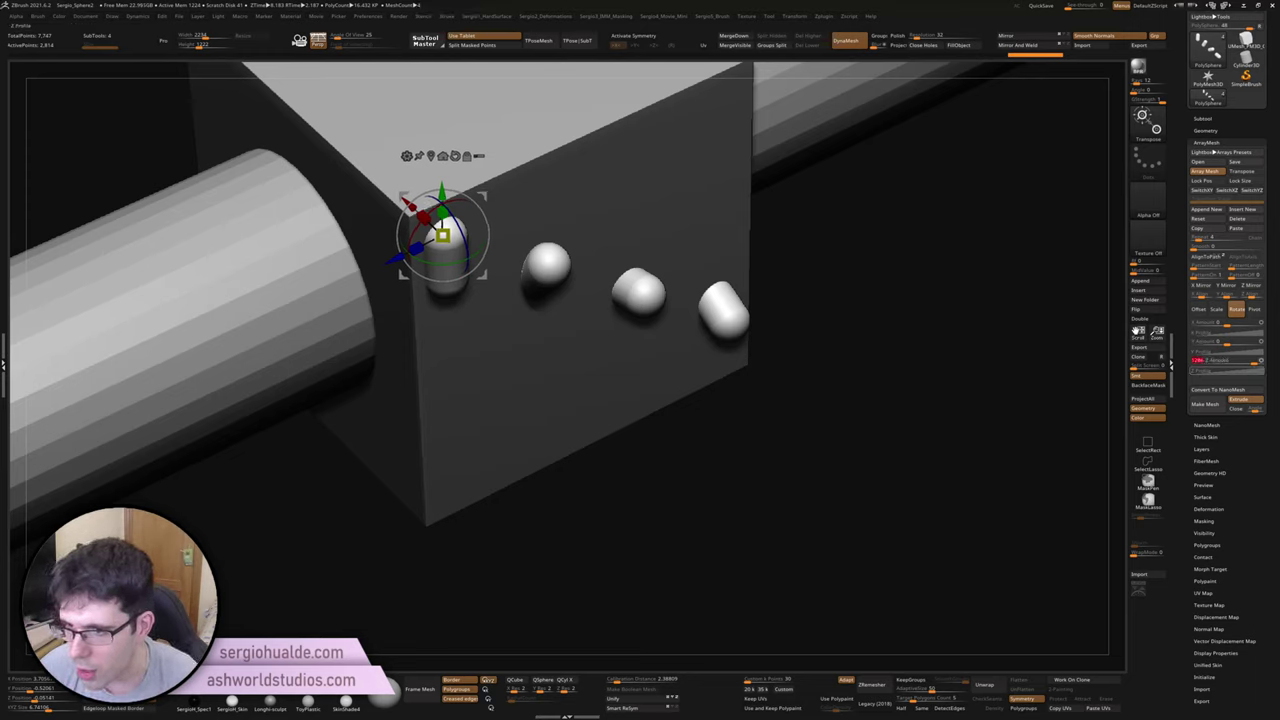
pyautogui.moveTo(1262, 366); pyautogui.dragTo(1273, 371)
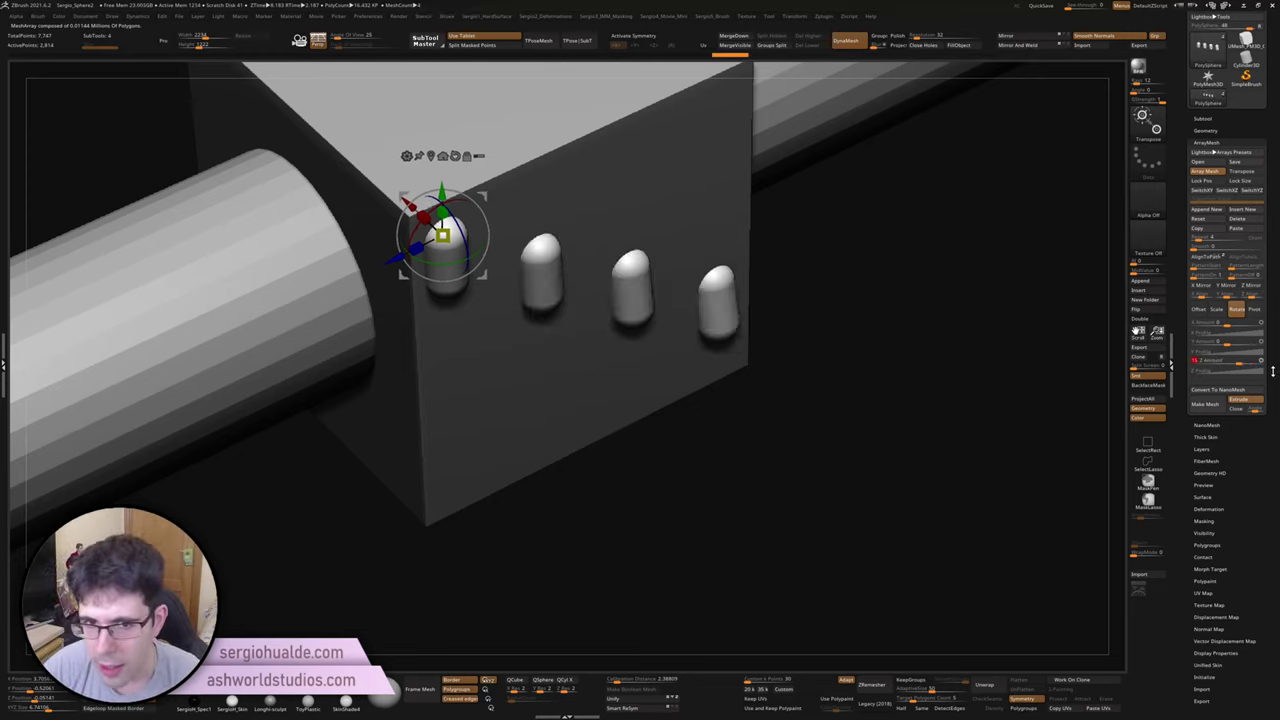
pyautogui.moveTo(740, 310)
pyautogui.mouseDown(button='right')
pyautogui.moveTo(686, 286)
pyautogui.moveTo(760, 327)
pyautogui.mouseUp(button='right')
pyautogui.moveTo(1243, 372)
pyautogui.mouseDown()
pyautogui.moveTo(1247, 362)
pyautogui.moveTo(815, 432)
pyautogui.mouseUp()
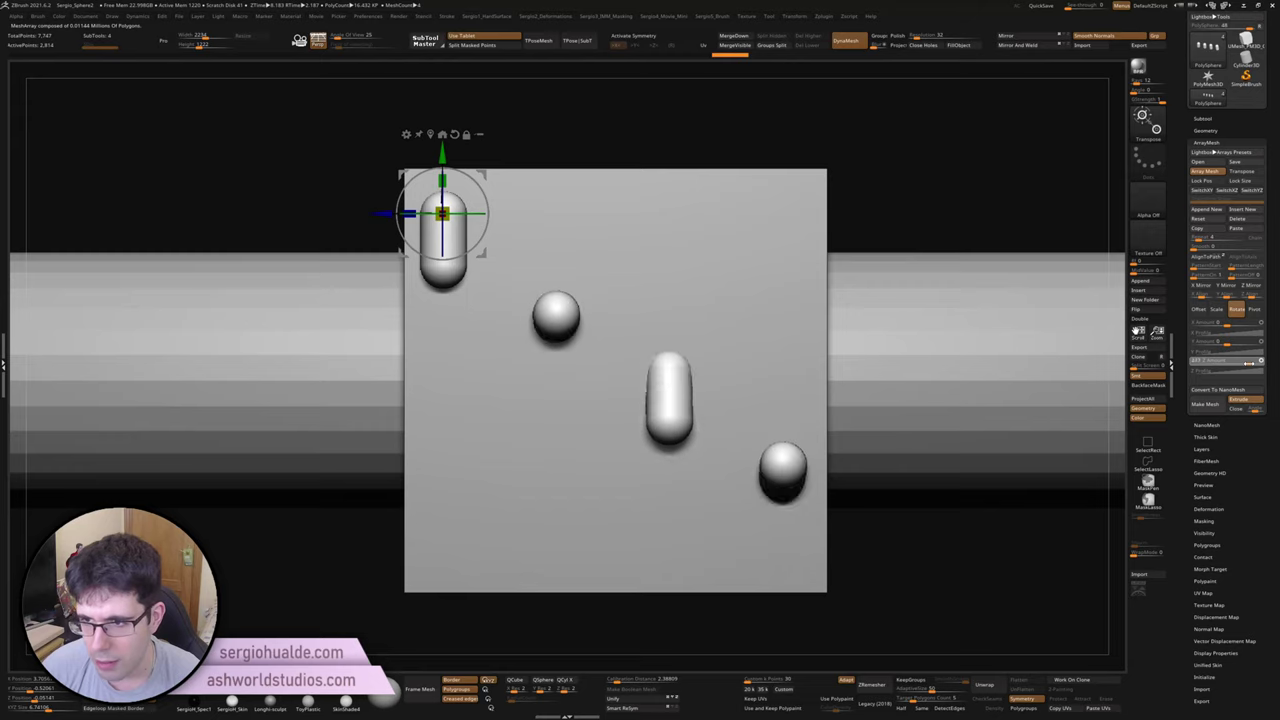
pyautogui.moveTo(815, 432); pyautogui.dragTo(745, 430, button='right')
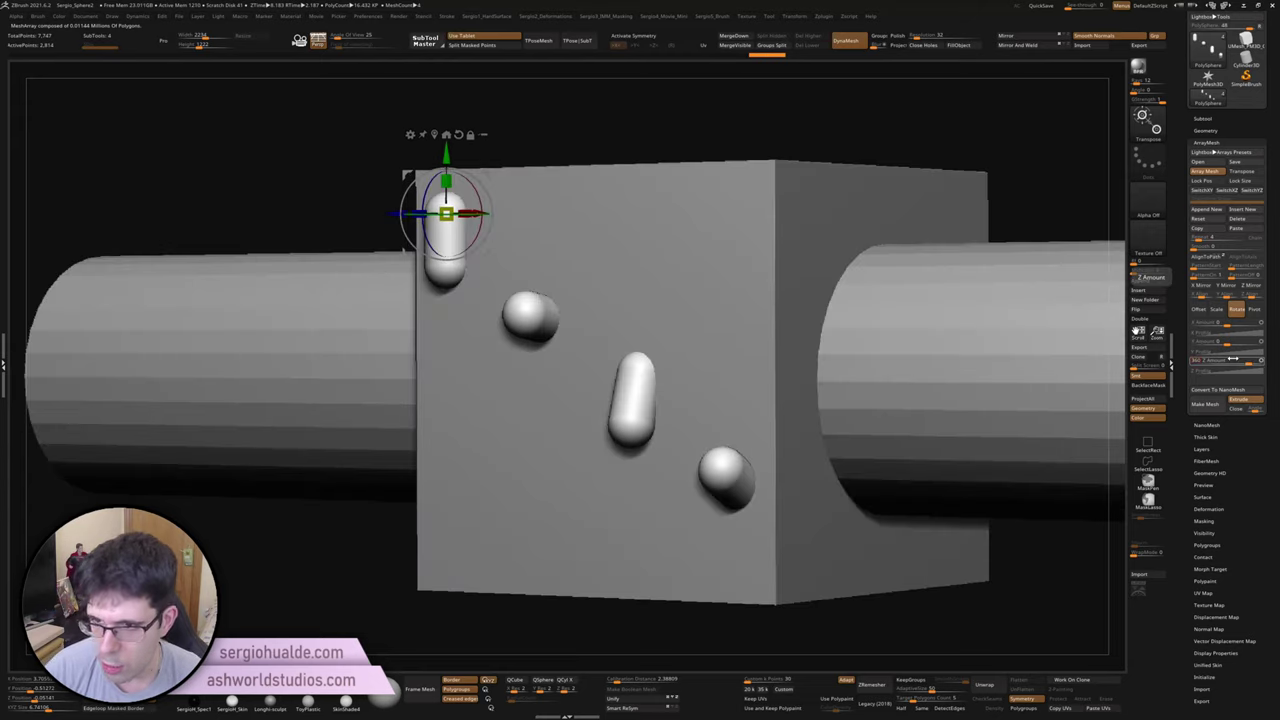
pyautogui.moveTo(730, 400)
pyautogui.mouseDown(button='right')
pyautogui.moveTo(709, 457)
pyautogui.moveTo(707, 404)
pyautogui.mouseUp(button='right')
pyautogui.moveTo(1205, 237); pyautogui.dragTo(1207, 238)
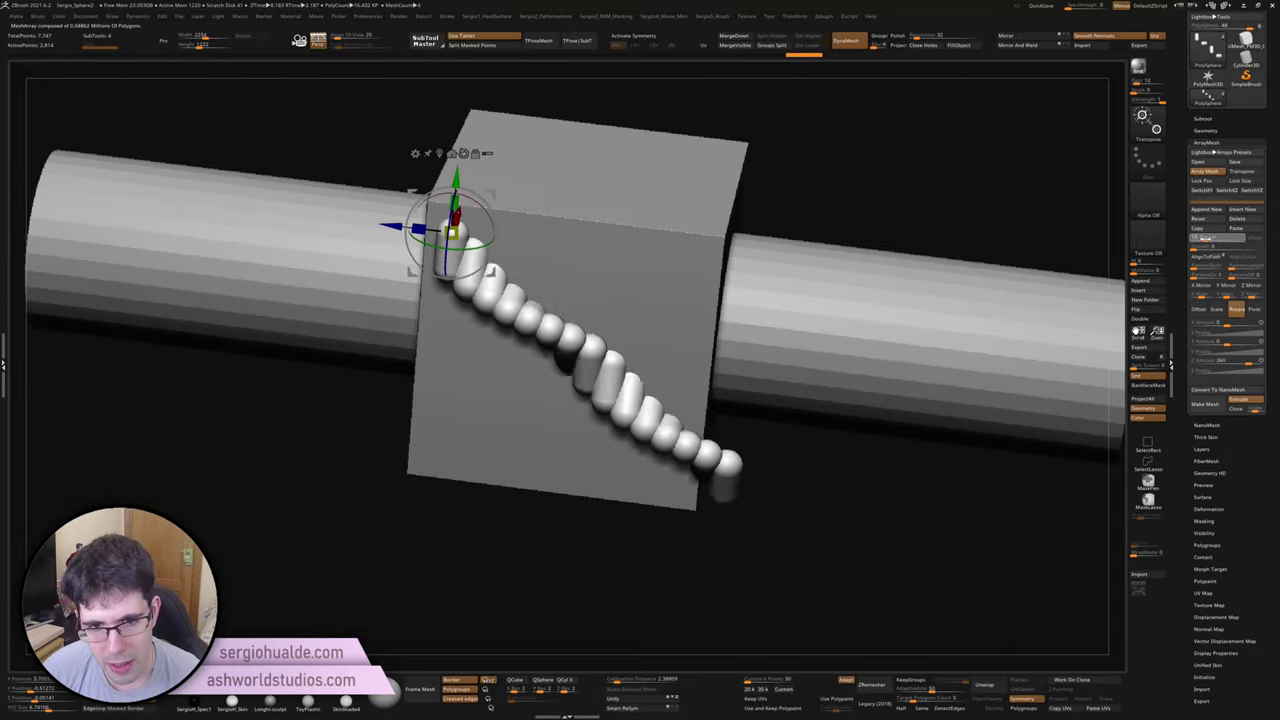
pyautogui.moveTo(1207, 238); pyautogui.dragTo(1205, 238)
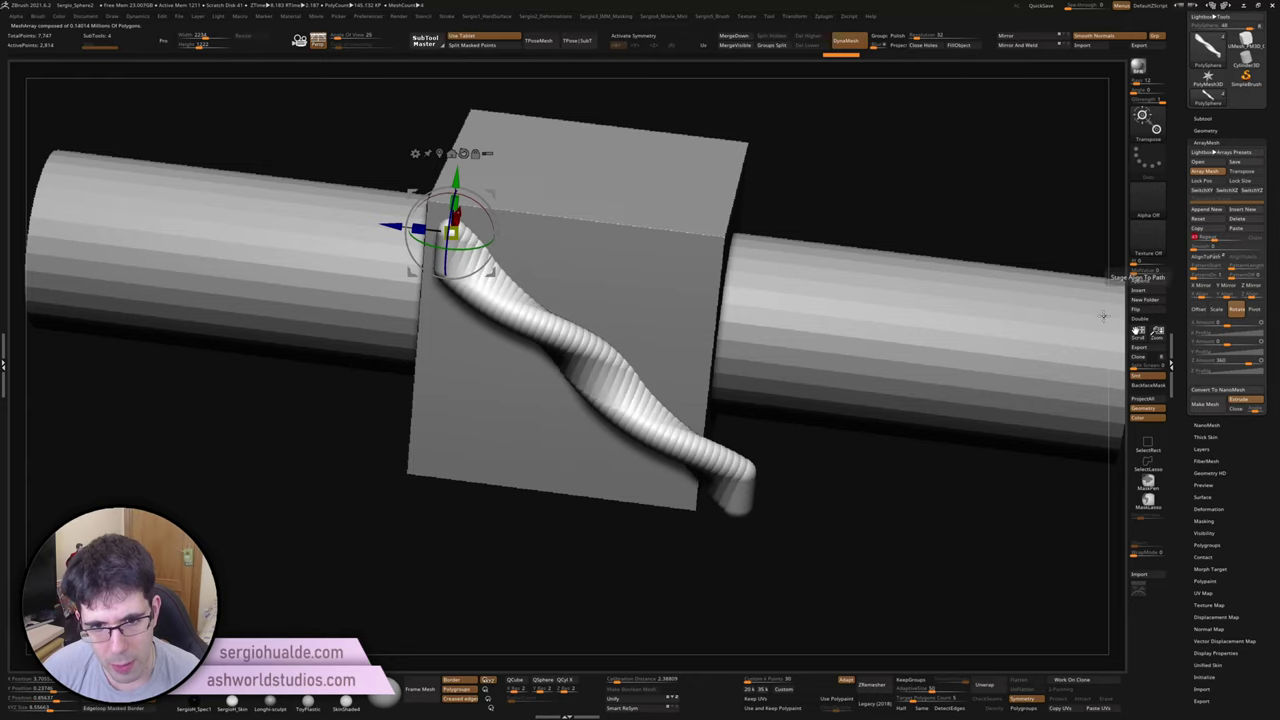
pyautogui.moveTo(630, 360)
pyautogui.mouseDown()
pyautogui.moveTo(661, 354)
pyautogui.moveTo(661, 400)
pyautogui.mouseUp()
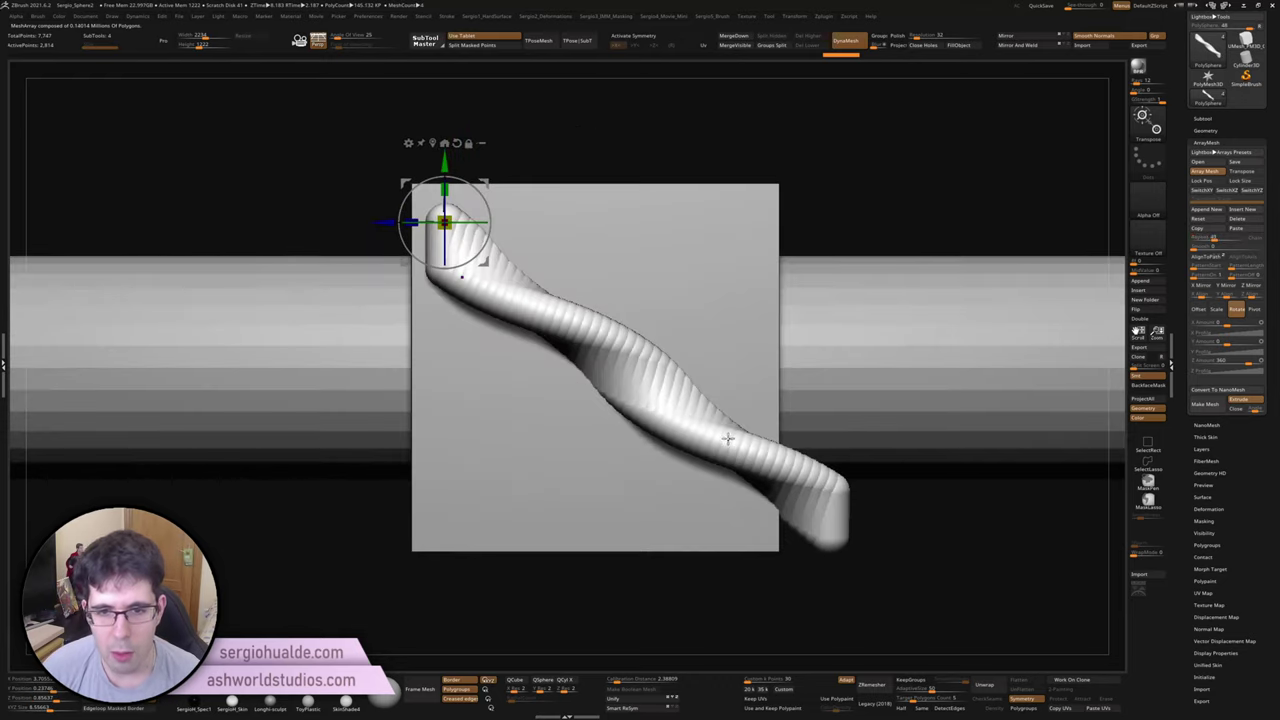
pyautogui.moveTo(493, 290); pyautogui.dragTo(1092, 273)
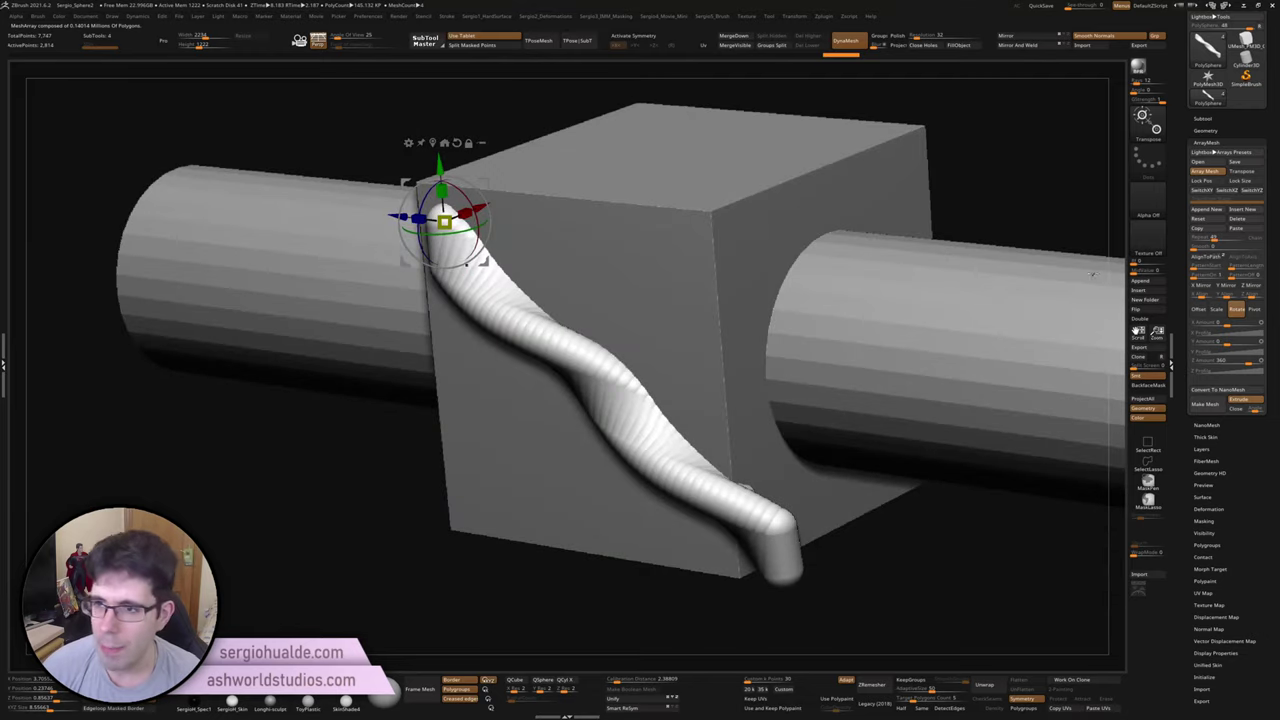
pyautogui.moveTo(1212, 237); pyautogui.dragTo(1222, 237)
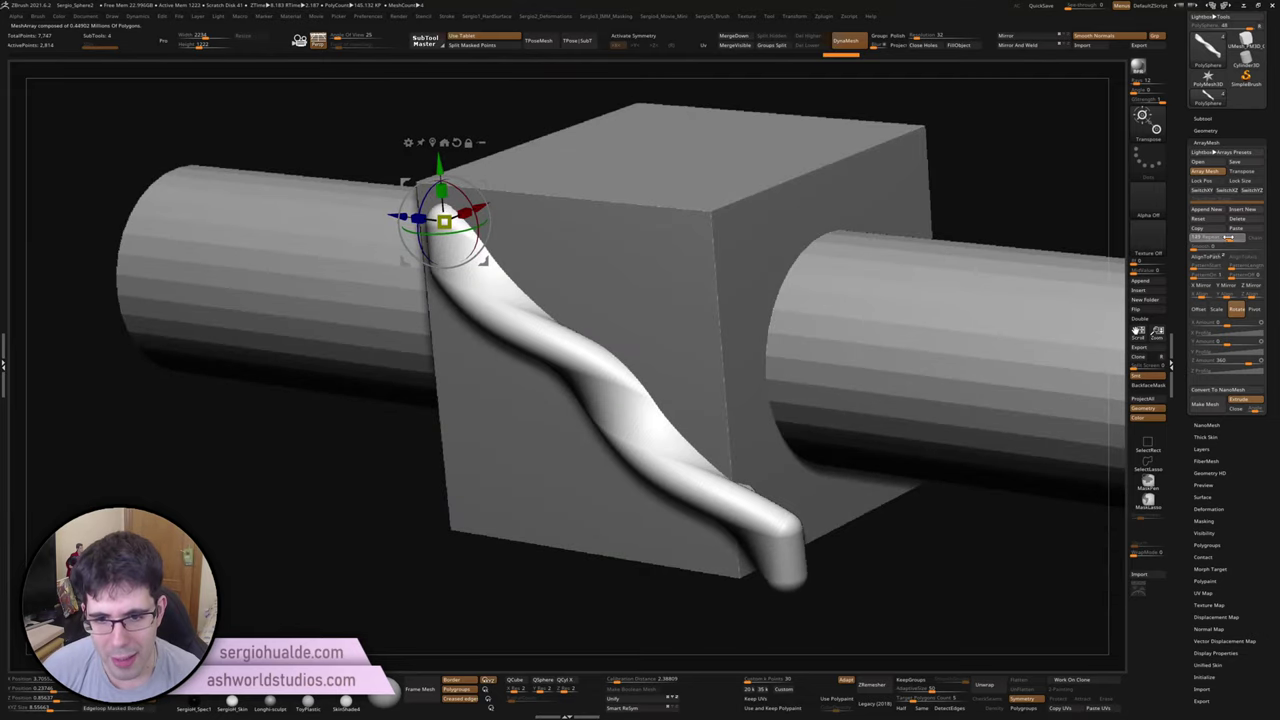
pyautogui.keyDown('shift'); pyautogui.moveTo(1060, 520); pyautogui.dragTo(654, 409); pyautogui.keyUp('shift')
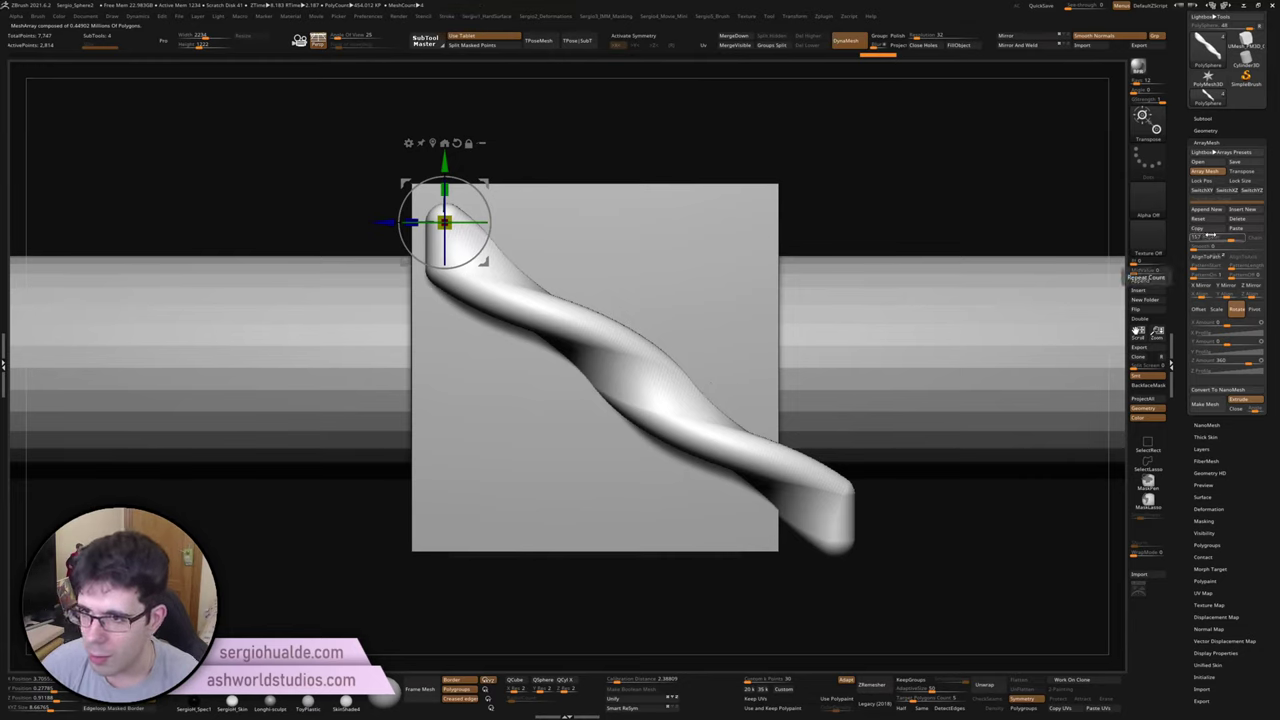
pyautogui.moveTo(1210, 236); pyautogui.dragTo(1203, 236)
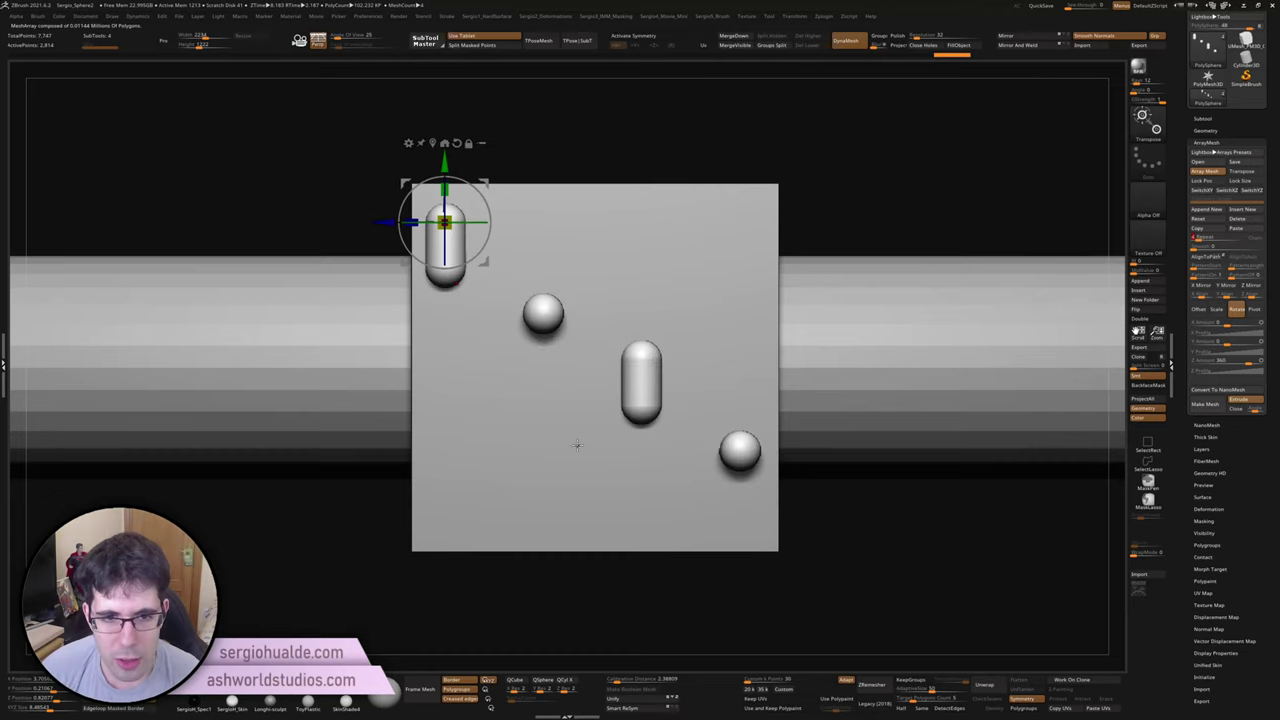
pyautogui.moveTo(575, 443)
pyautogui.mouseDown()
pyautogui.moveTo(690, 447)
pyautogui.moveTo(548, 380)
pyautogui.mouseUp()
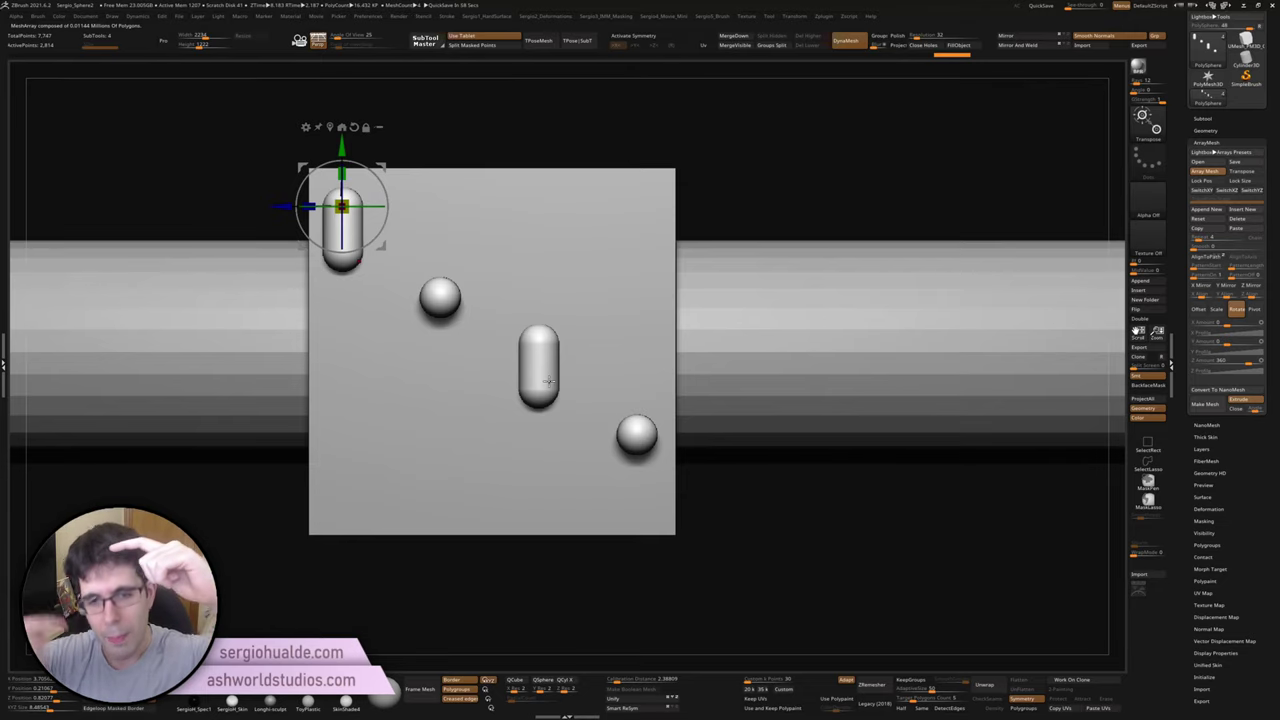
pyautogui.moveTo(485, 390)
pyautogui.keyDown('alt'); pyautogui.mouseDown()
pyautogui.moveTo(507, 345)
pyautogui.moveTo(585, 365)
pyautogui.moveTo(553, 362)
pyautogui.mouseUp(); pyautogui.keyUp('alt')
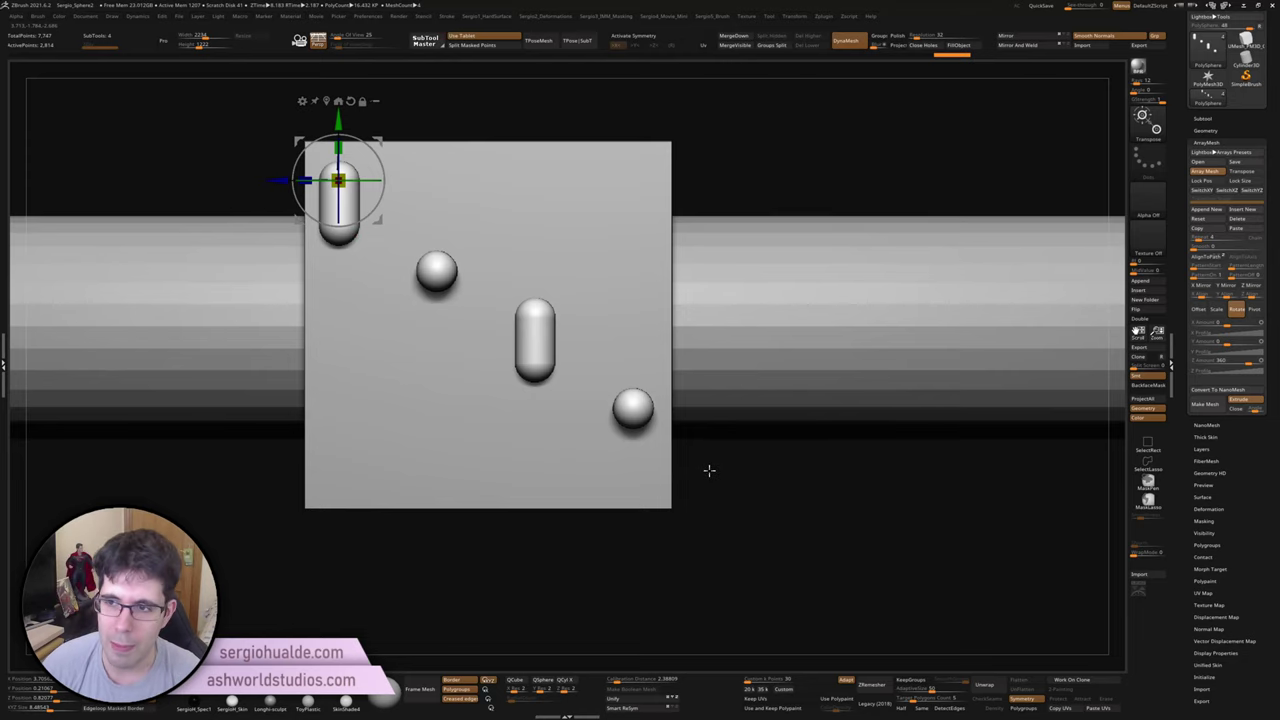
# Step: Try a fifth copy and a twisted chain, undoing both back to four copies
pyautogui.click(1202, 232)
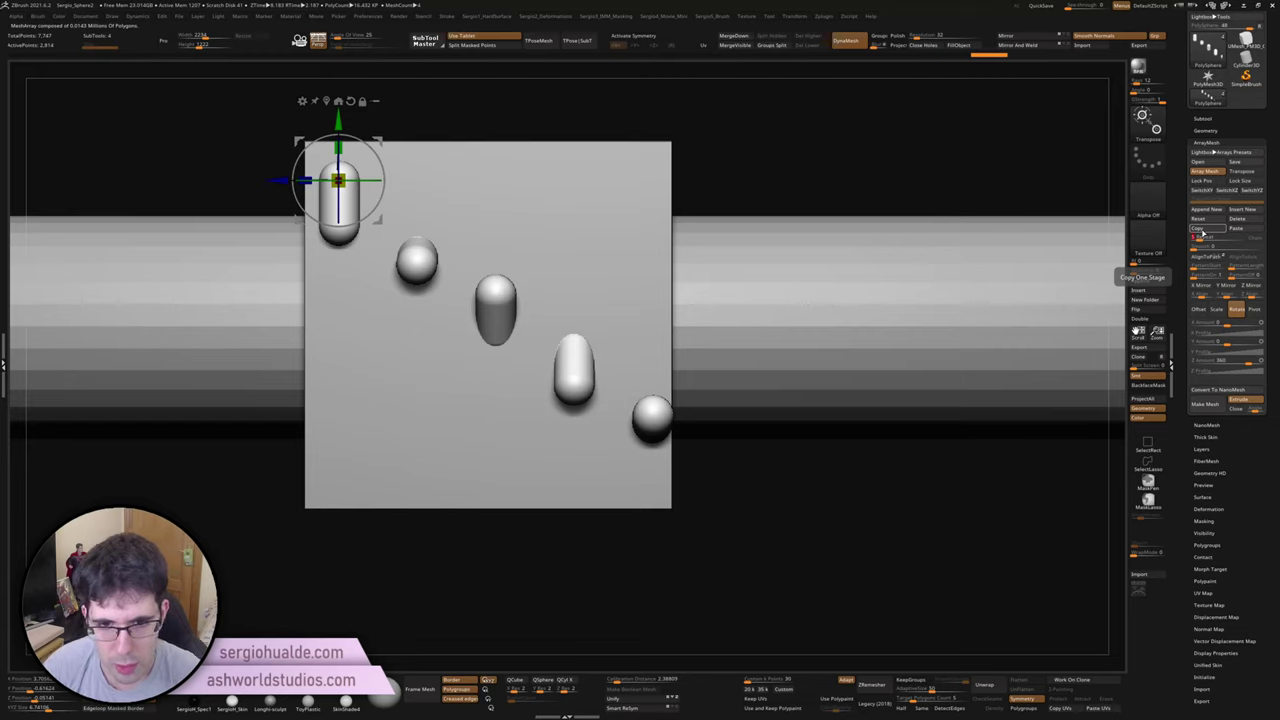
pyautogui.hotkey('ctrl', 'z')
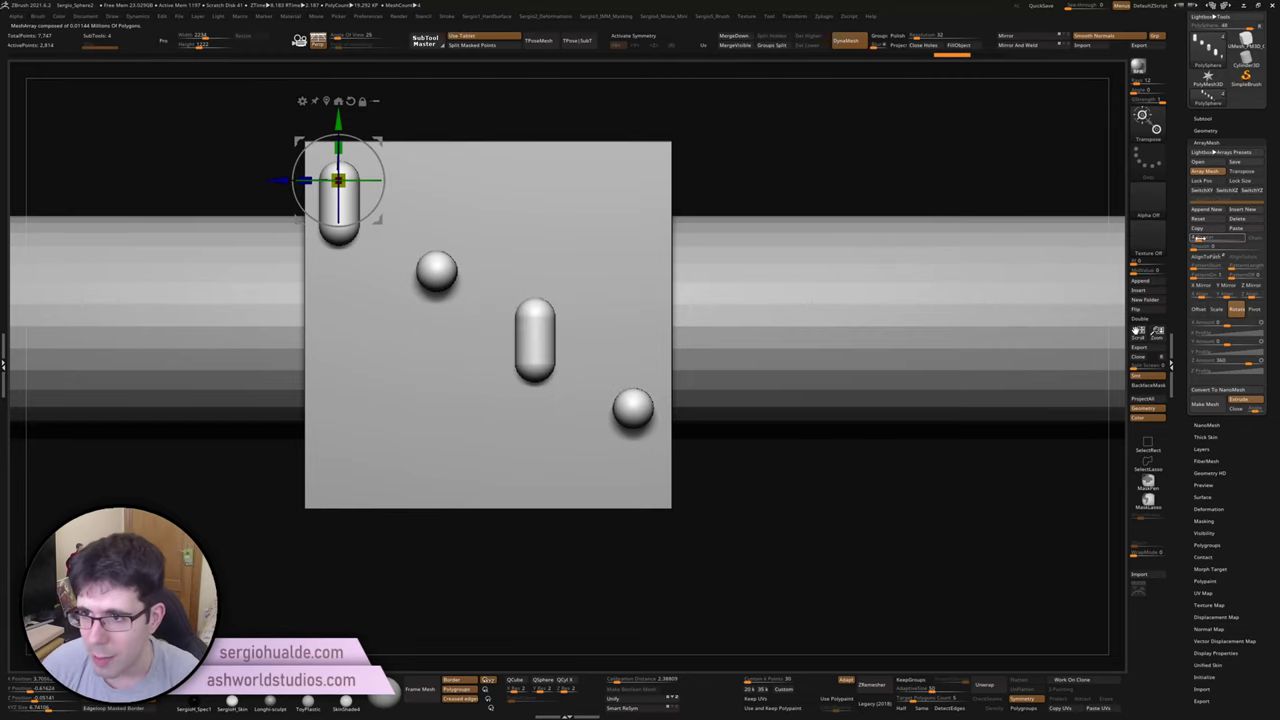
pyautogui.moveTo(1198, 238)
pyautogui.mouseDown()
pyautogui.moveTo(1220, 238)
pyautogui.moveTo(1170, 293)
pyautogui.mouseUp()
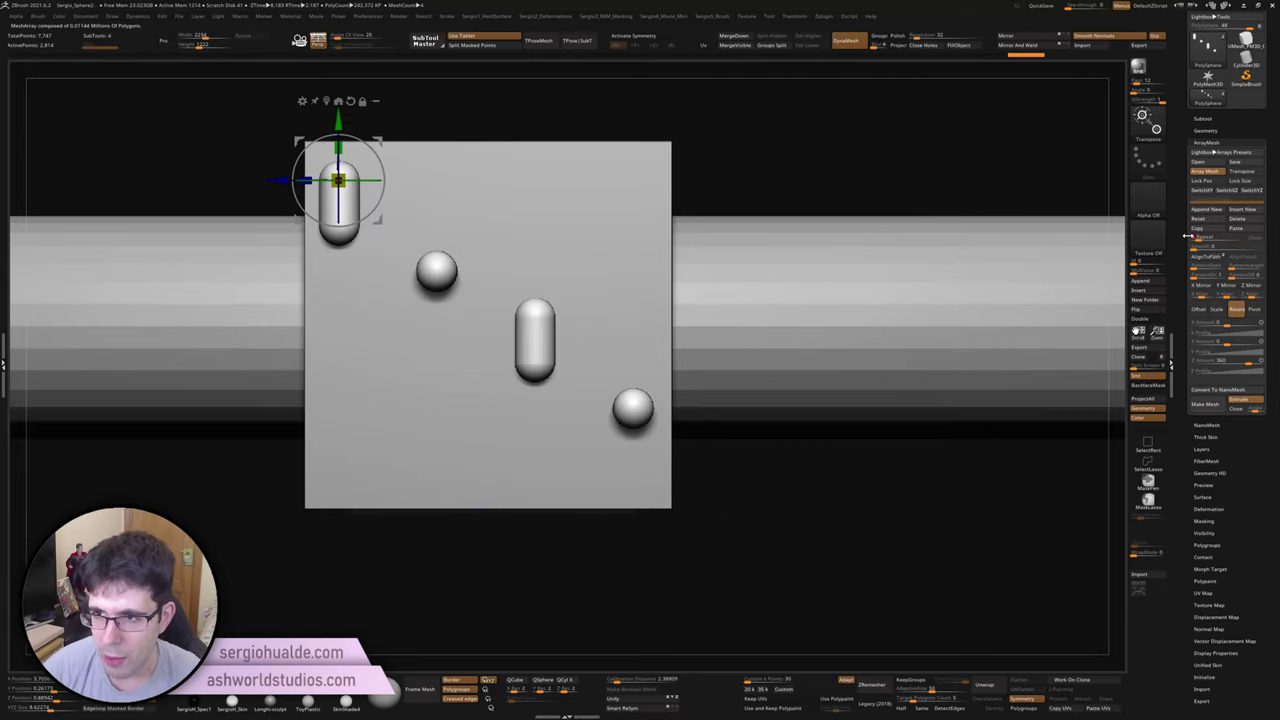
pyautogui.hotkey('ctrl', 'z')
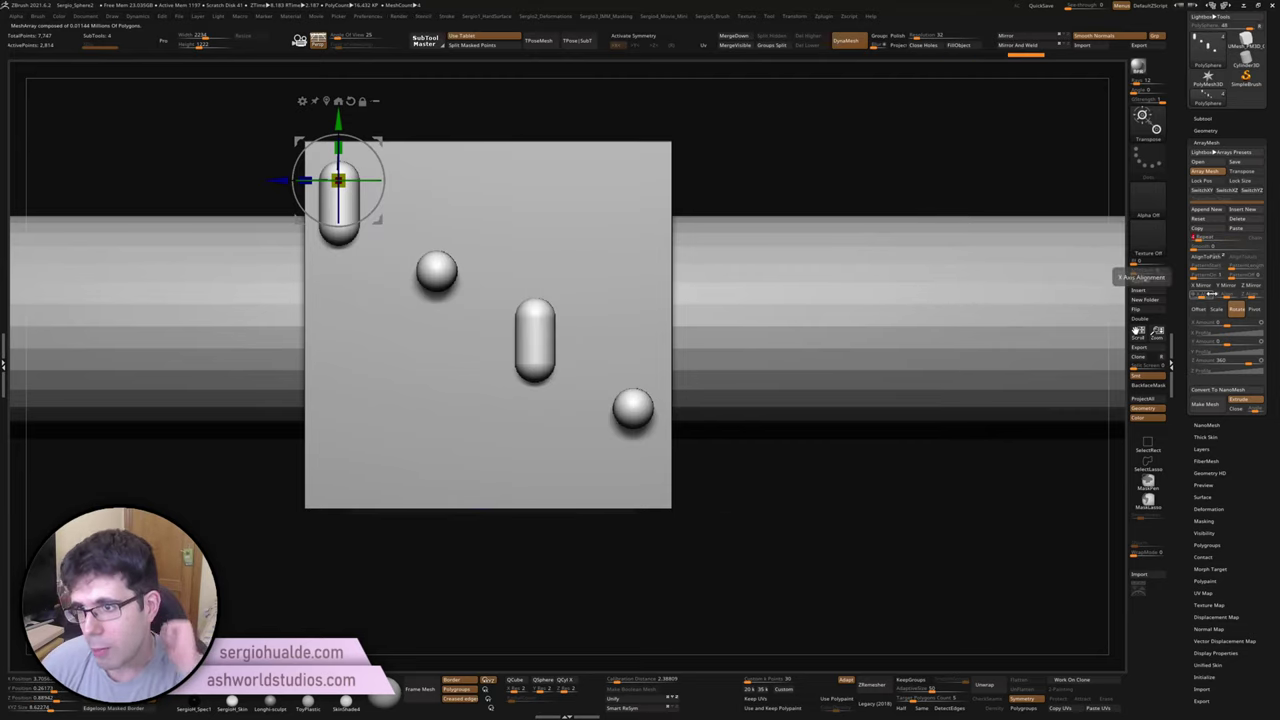
# Step: Enable array Scale and raise the Y amount so the copies stretch into tall capsules
pyautogui.click(1218, 310)
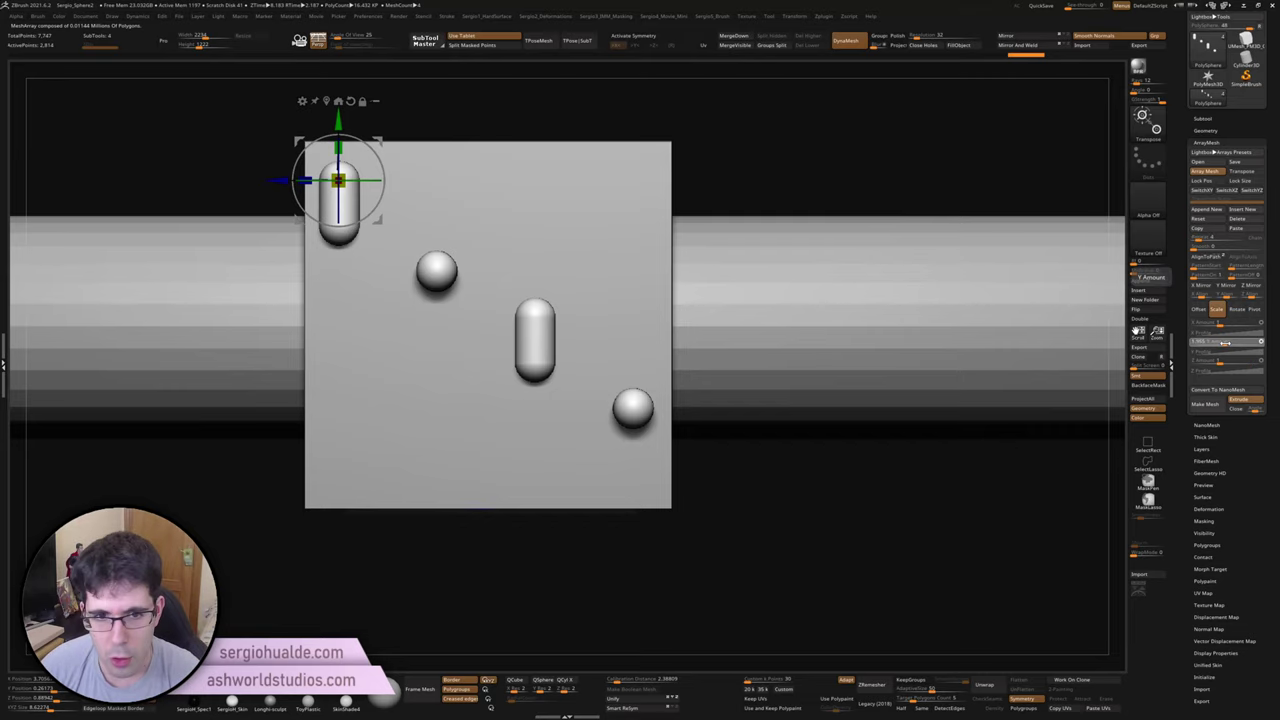
pyautogui.moveTo(1222, 341); pyautogui.dragTo(1230, 342)
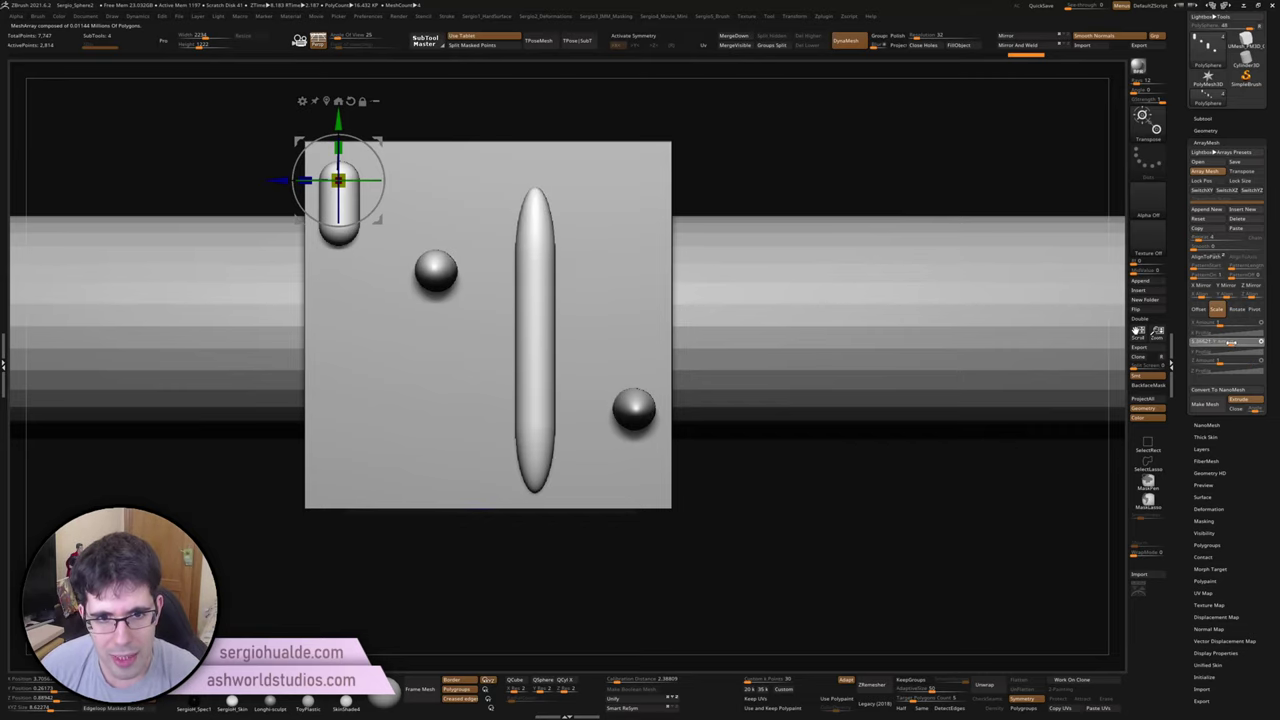
pyautogui.moveTo(760, 470)
pyautogui.mouseDown()
pyautogui.moveTo(551, 326)
pyautogui.moveTo(603, 320)
pyautogui.moveTo(397, 252)
pyautogui.mouseUp()
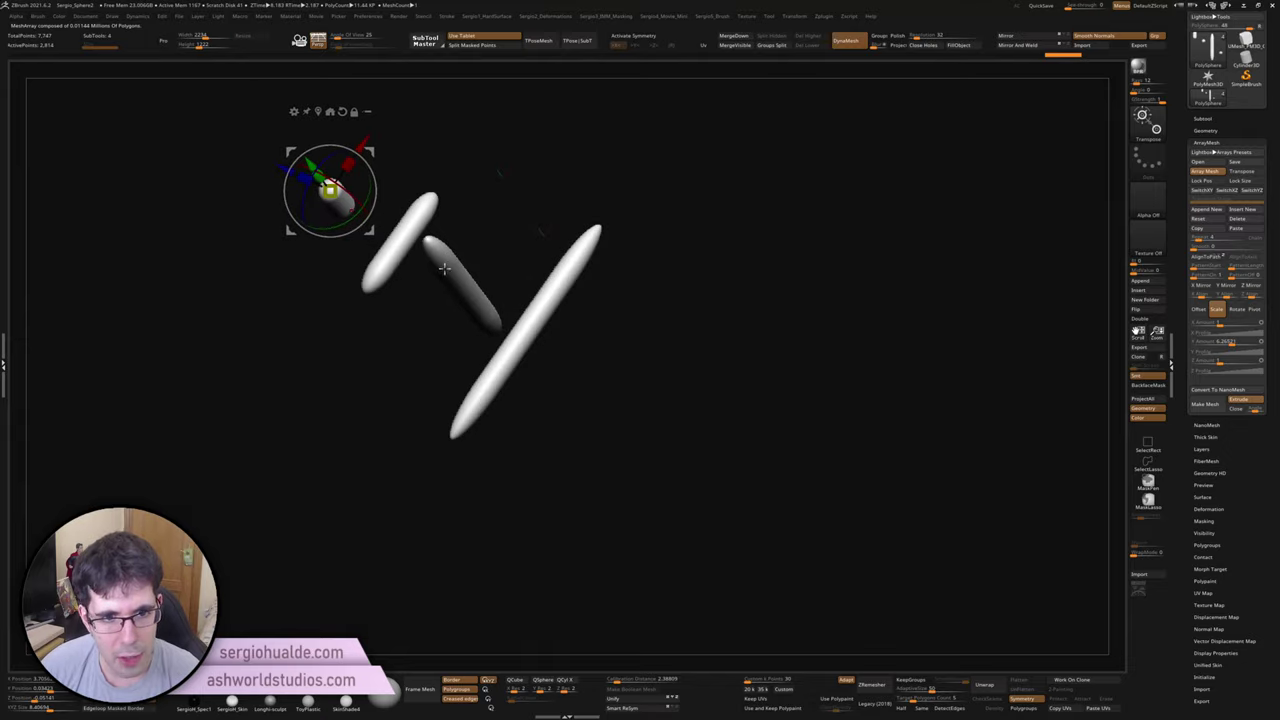
# Step: Raise Repeat so copies merge into a dense wavy ribbon, then tweak Scale and inspect closely
pyautogui.moveTo(530, 318)
pyautogui.mouseDown()
pyautogui.moveTo(511, 303)
pyautogui.moveTo(583, 277)
pyautogui.moveTo(514, 277)
pyautogui.moveTo(803, 317)
pyautogui.mouseUp()
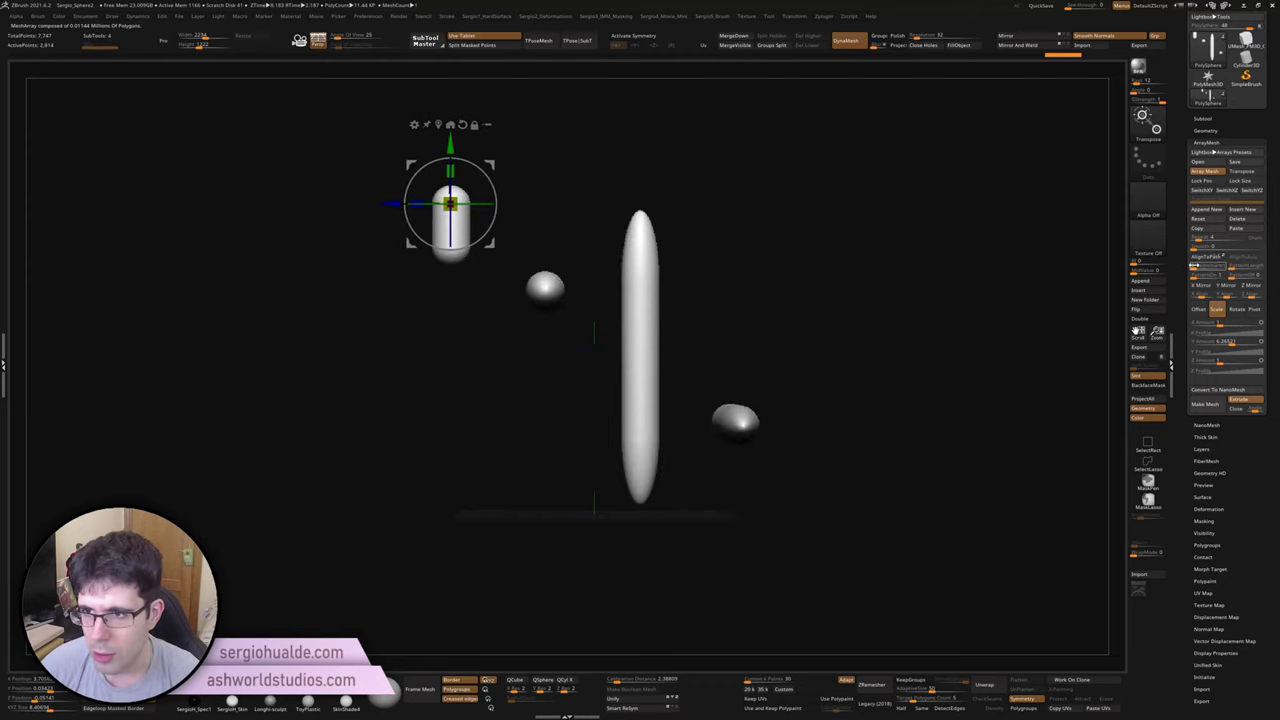
pyautogui.moveTo(1195, 238); pyautogui.dragTo(1240, 237)
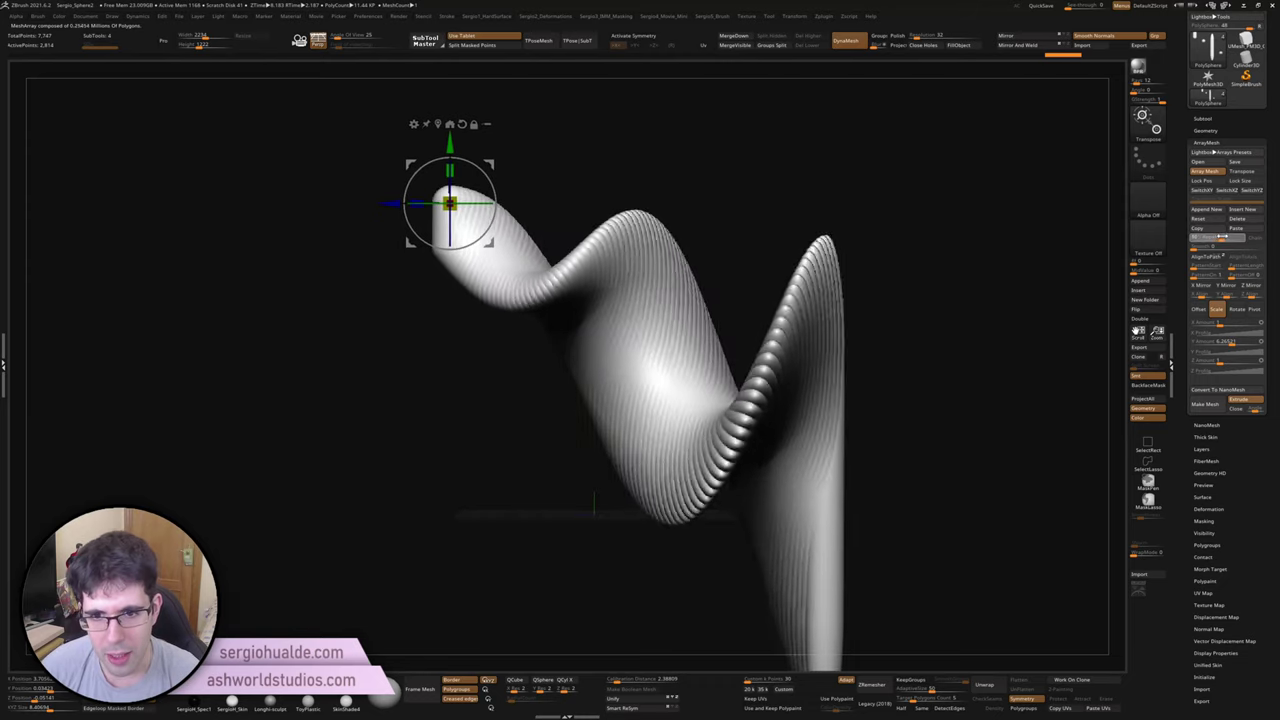
pyautogui.moveTo(794, 386)
pyautogui.mouseDown()
pyautogui.moveTo(608, 373)
pyautogui.moveTo(580, 297)
pyautogui.moveTo(630, 346)
pyautogui.moveTo(1000, 314)
pyautogui.mouseUp()
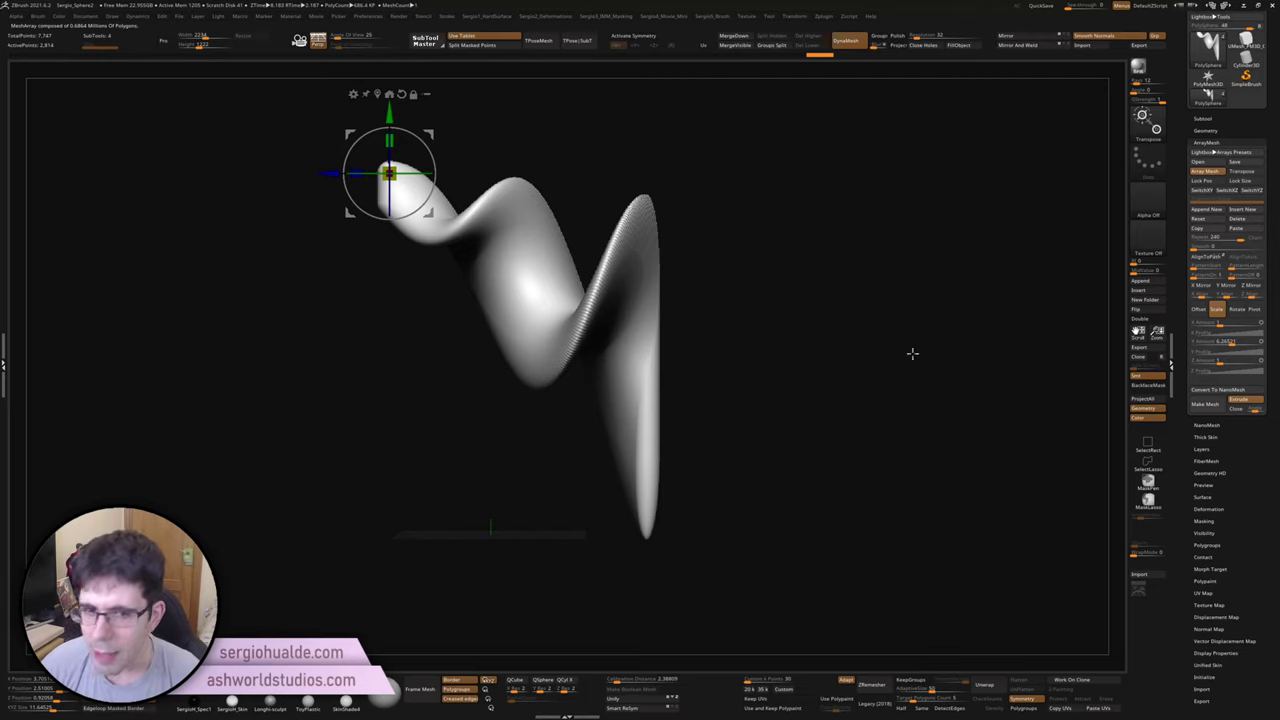
pyautogui.moveTo(912, 353); pyautogui.dragTo(849, 337)
pyautogui.moveTo(900, 276)
pyautogui.keyDown('alt'); pyautogui.mouseDown()
pyautogui.moveTo(749, 237)
pyautogui.moveTo(749, 300)
pyautogui.moveTo(789, 349)
pyautogui.mouseUp(); pyautogui.keyUp('alt')
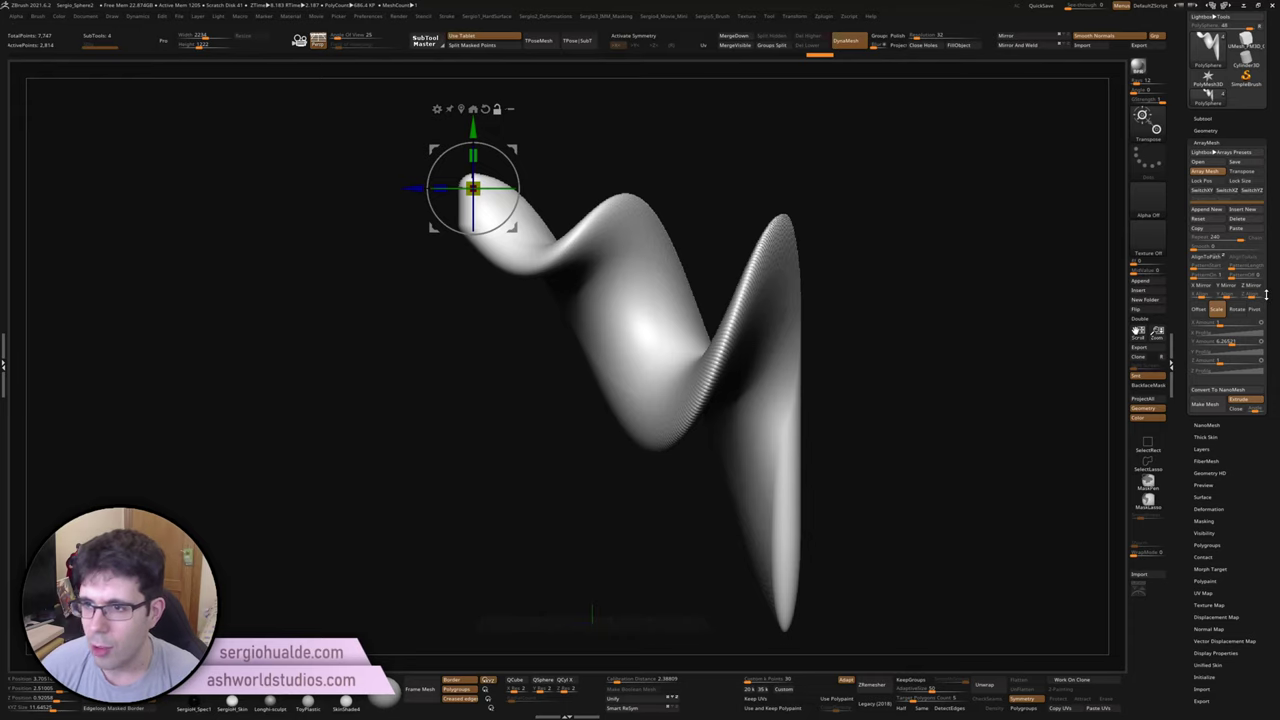
pyautogui.keyDown('alt'); pyautogui.moveTo(617, 310); pyautogui.dragTo(538, 197); pyautogui.keyUp('alt')
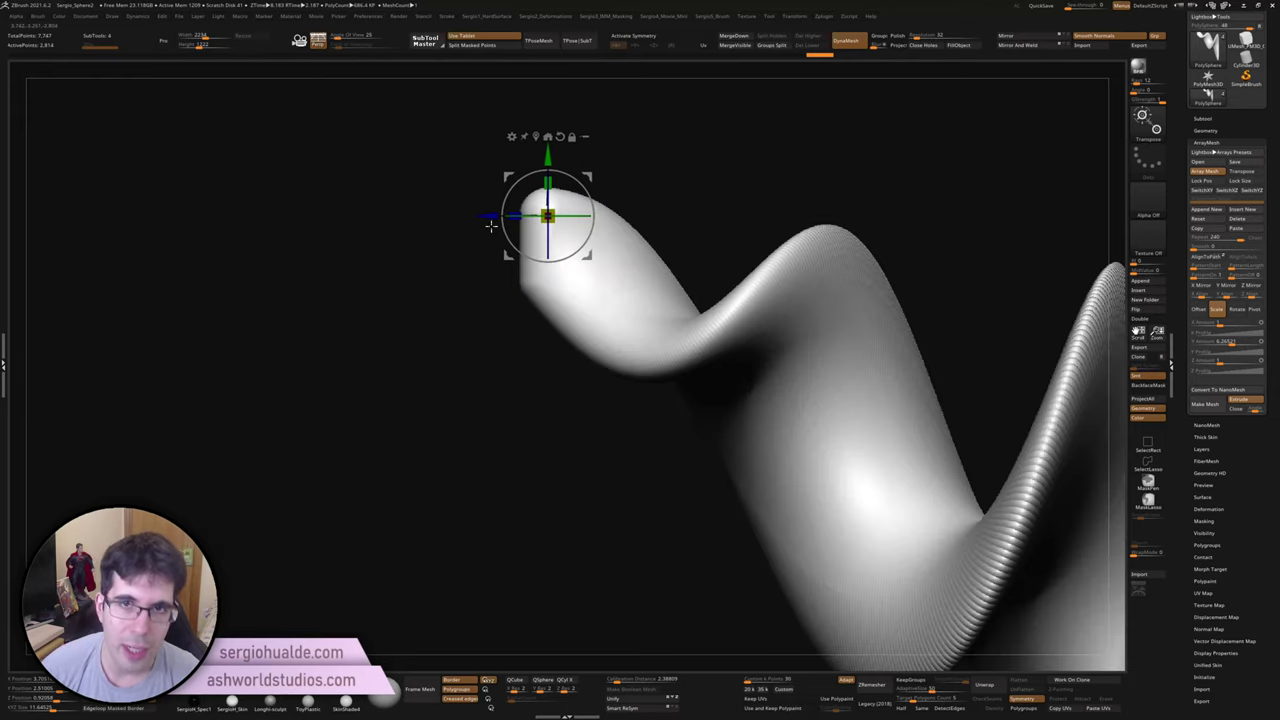
pyautogui.moveTo(1205, 322); pyautogui.dragTo(1243, 322)
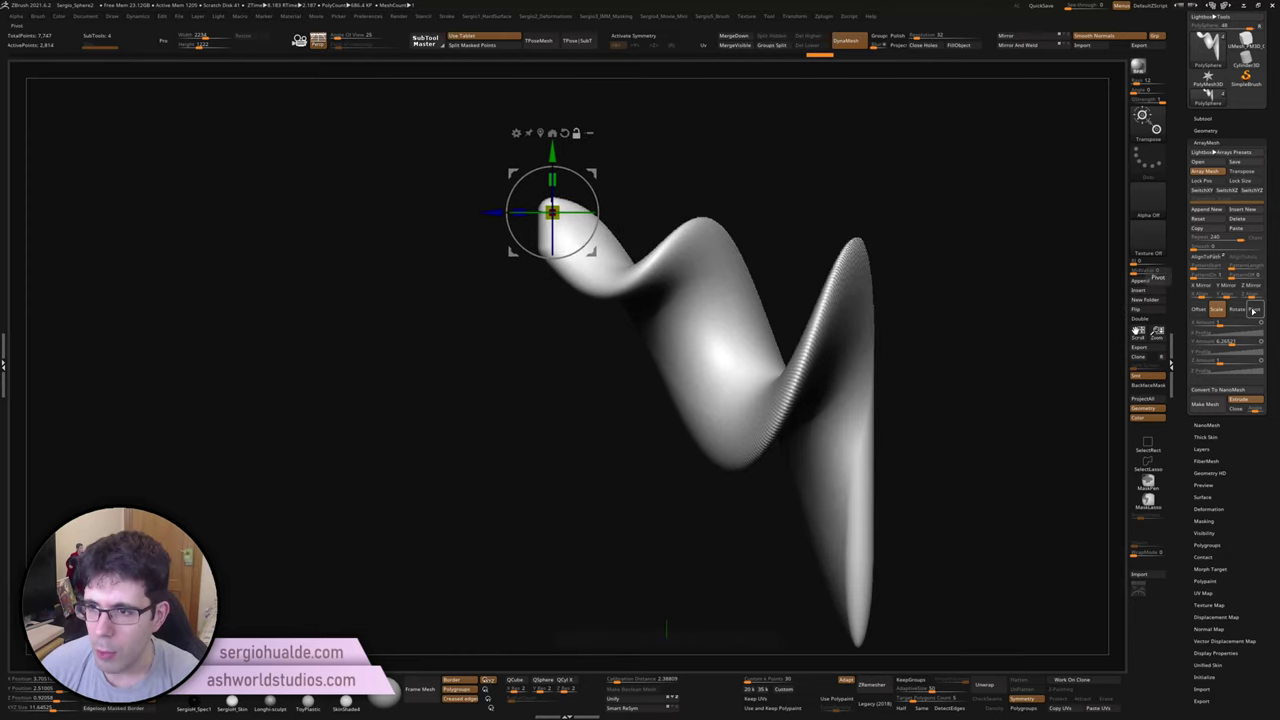
# Step: Experiment with the array pivot to curl copies into a spiral, then Reset to one capsule
pyautogui.click(1253, 311)
pyautogui.keyDown('alt'); pyautogui.moveTo(914, 437); pyautogui.dragTo(940, 374); pyautogui.keyUp('alt')
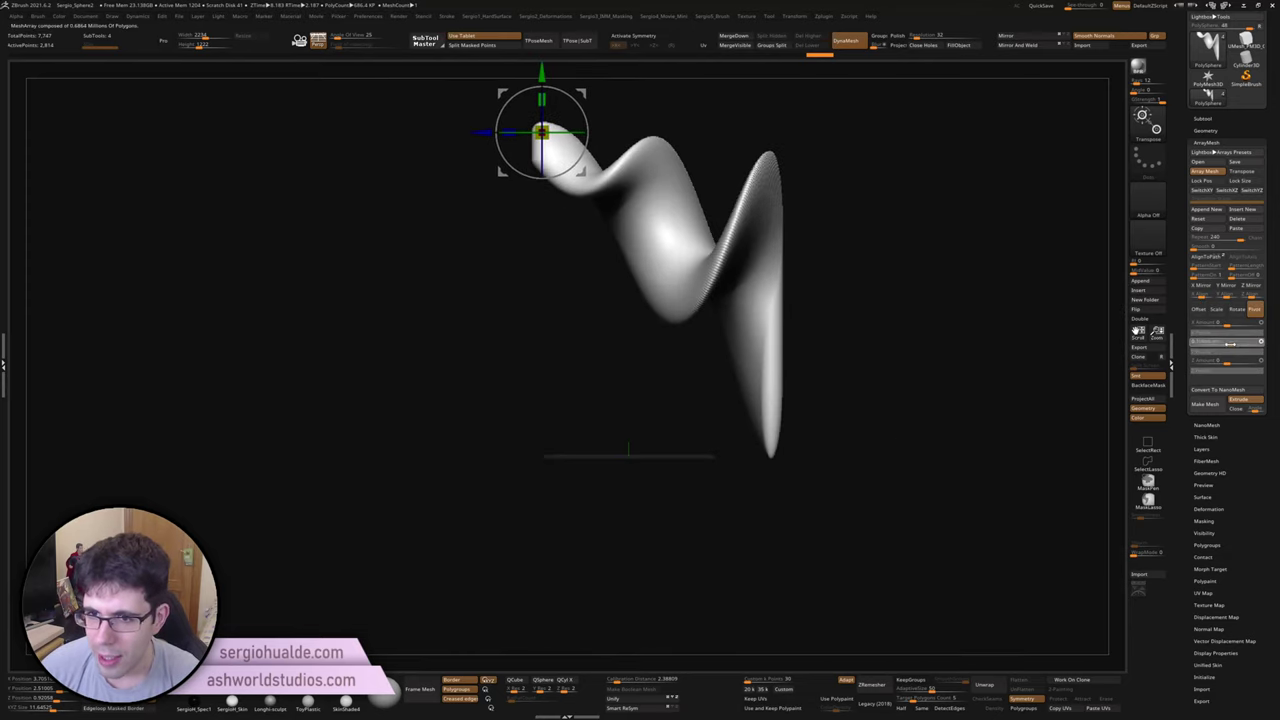
pyautogui.moveTo(1230, 343); pyautogui.dragTo(1241, 345)
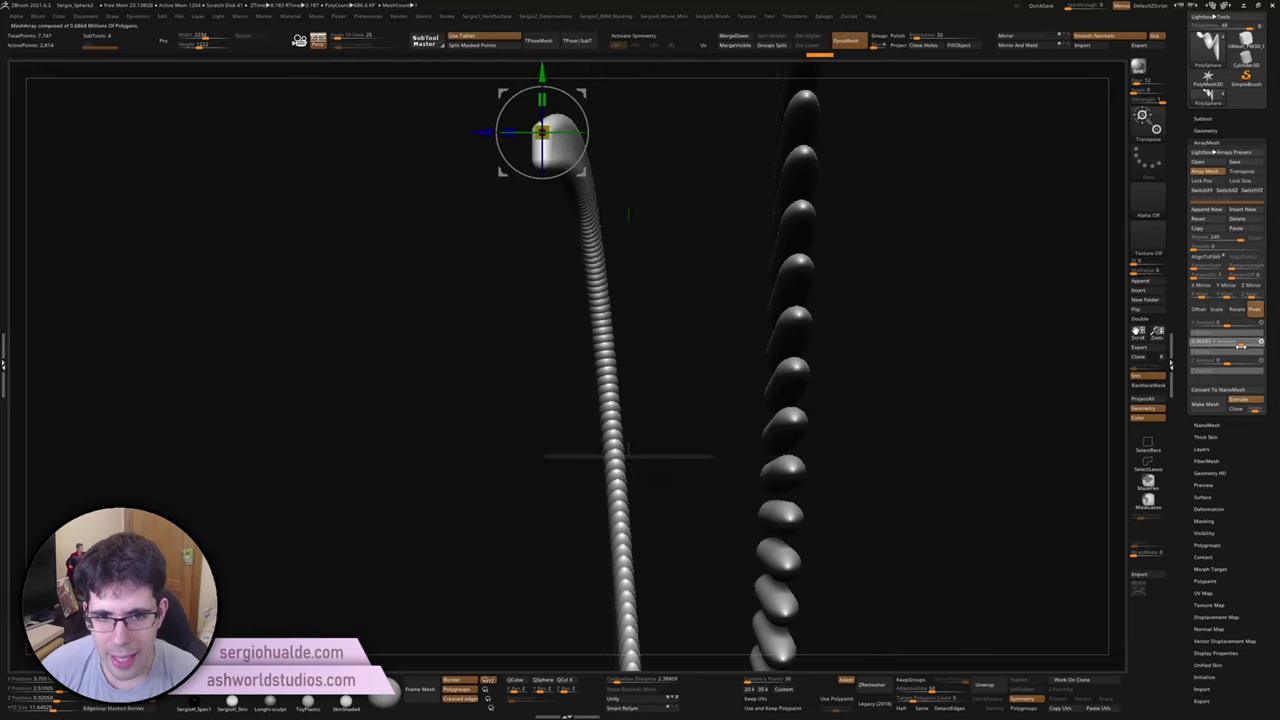
pyautogui.moveTo(628, 457)
pyautogui.mouseDown()
pyautogui.moveTo(568, 163)
pyautogui.moveTo(669, 271)
pyautogui.moveTo(686, 271)
pyautogui.moveTo(669, 381)
pyautogui.mouseUp()
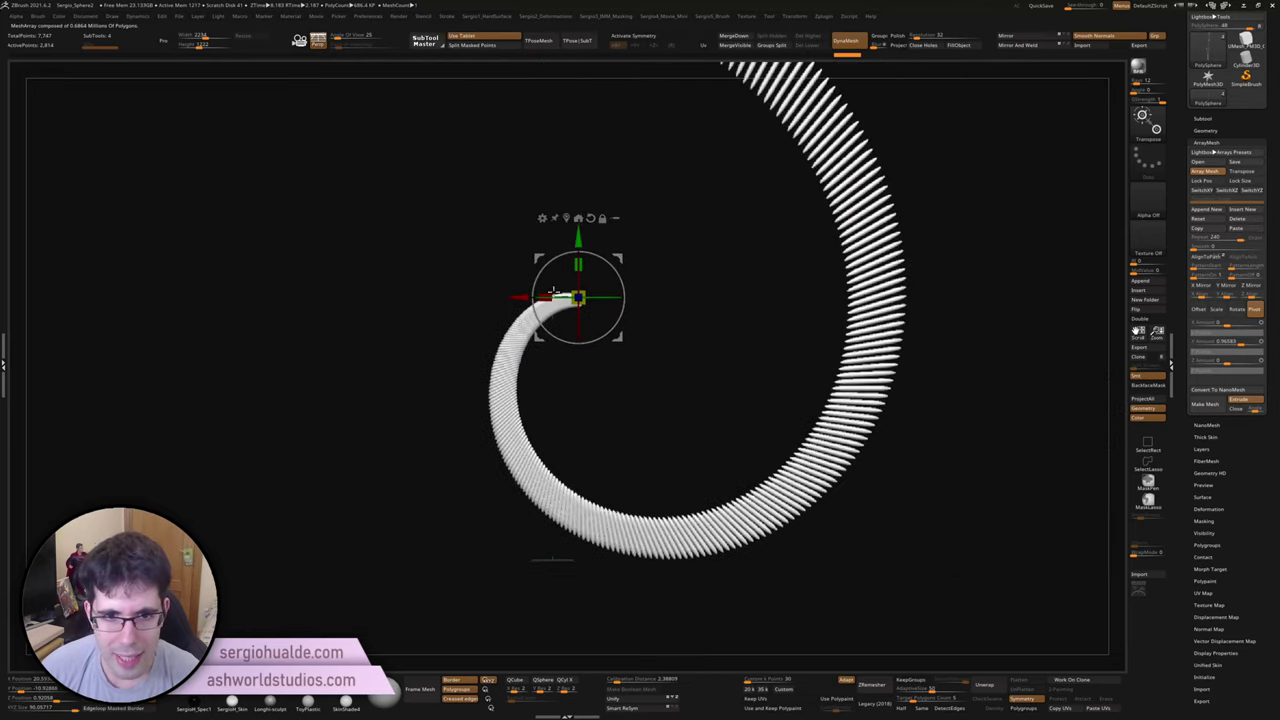
pyautogui.moveTo(553, 291)
pyautogui.mouseDown()
pyautogui.moveTo(520, 290)
pyautogui.moveTo(547, 346)
pyautogui.mouseUp()
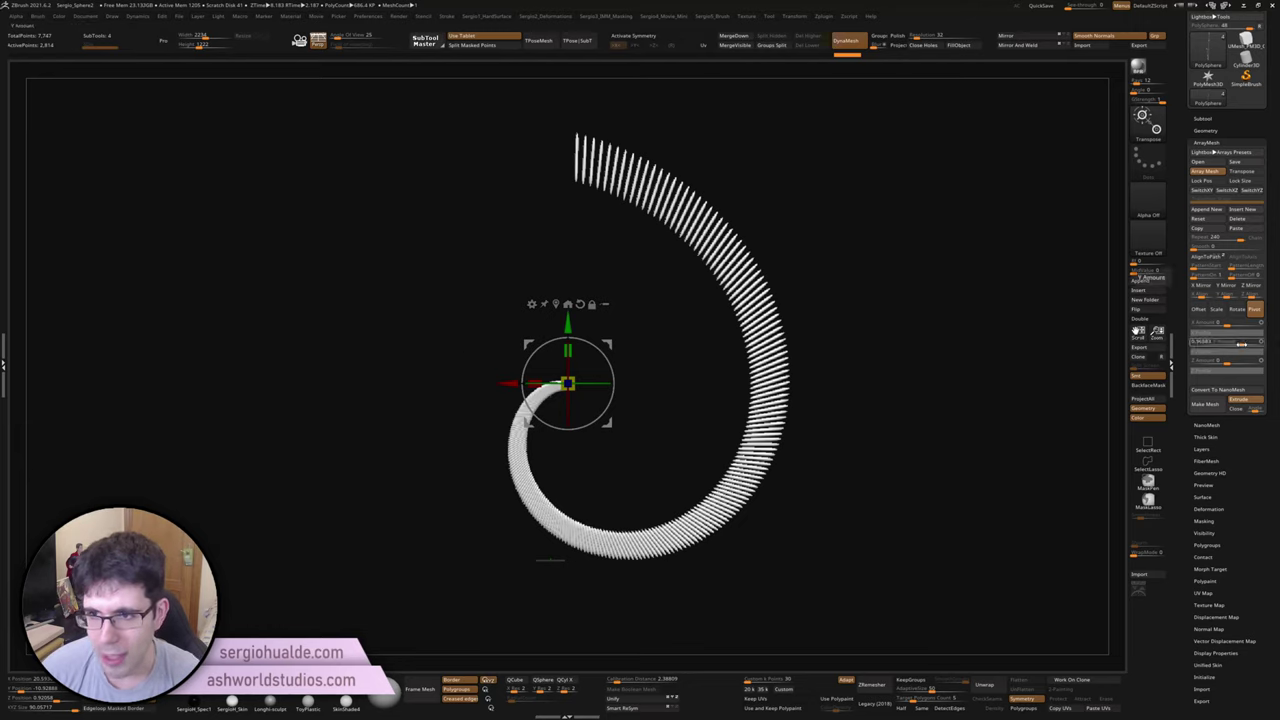
pyautogui.moveTo(1226, 341); pyautogui.dragTo(1233, 343)
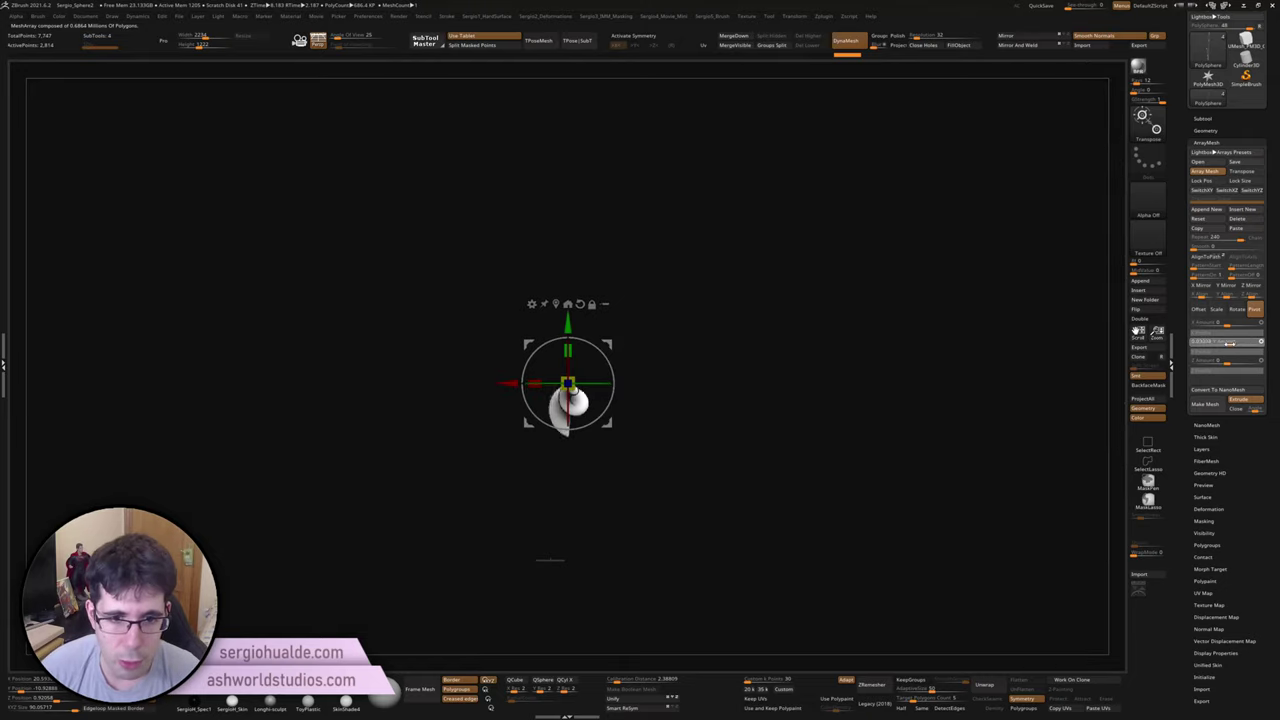
pyautogui.moveTo(1229, 343); pyautogui.dragTo(1226, 343)
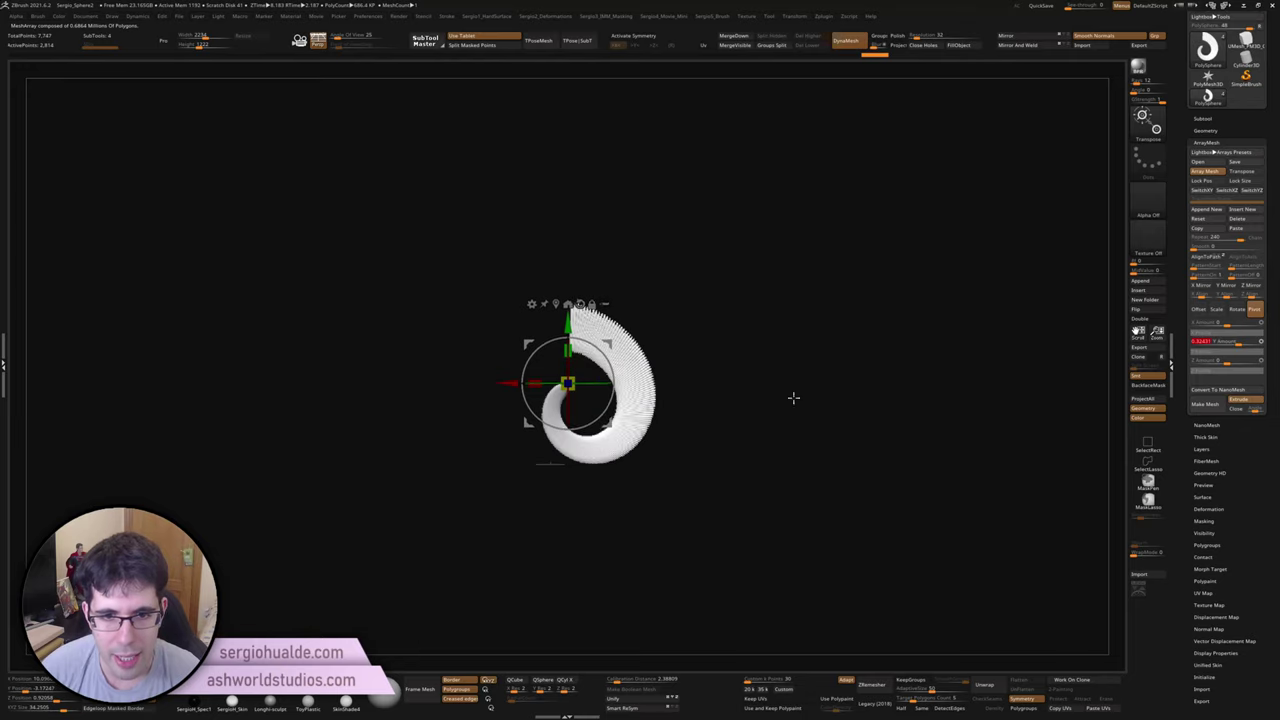
pyautogui.moveTo(575, 395); pyautogui.dragTo(627, 467)
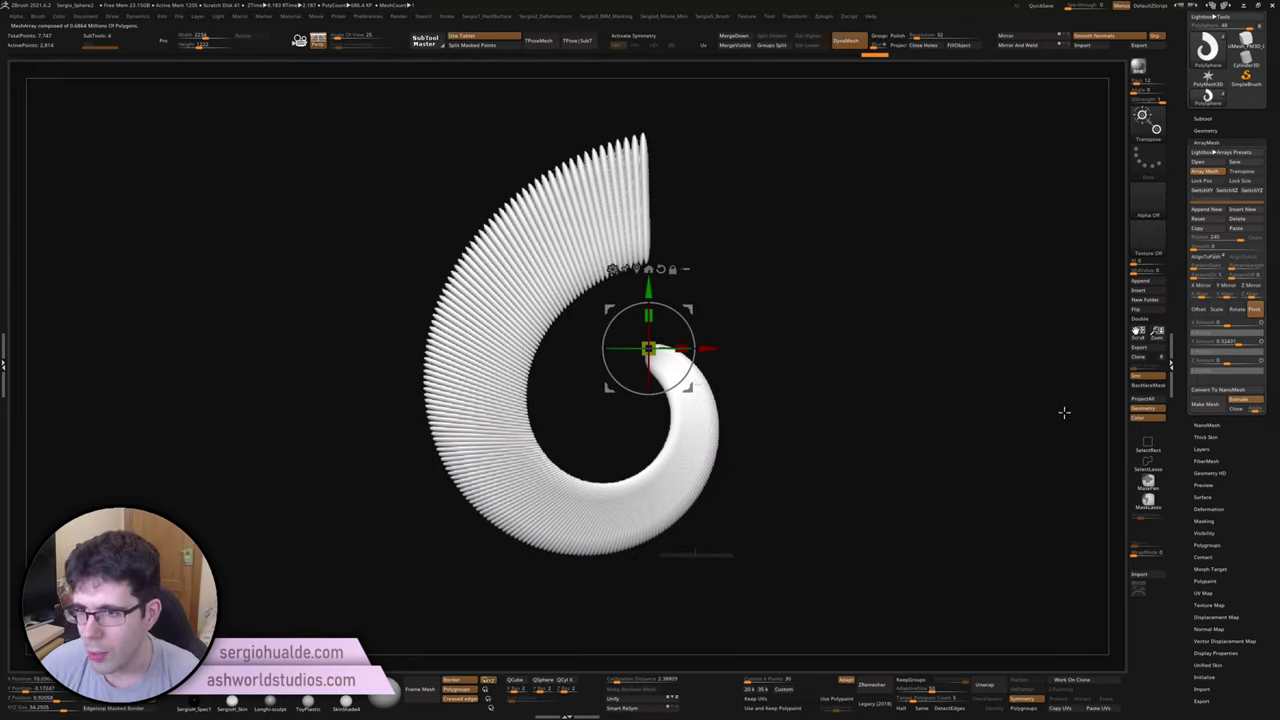
pyautogui.click(1210, 219)
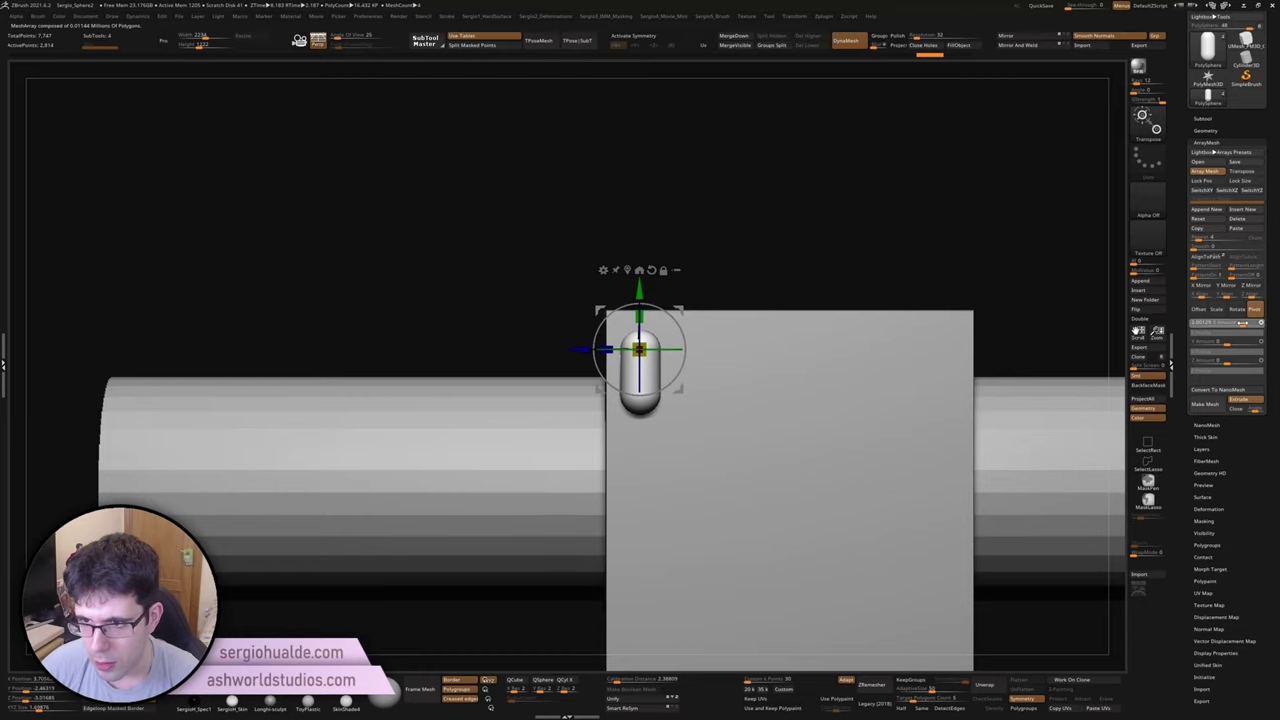
# Step: Switch to Offset, spread four evenly spaced copies along X and zero the Y offset
pyautogui.keyDown('alt'); pyautogui.moveTo(945, 355); pyautogui.dragTo(857, 333, button='right'); pyautogui.keyUp('alt')
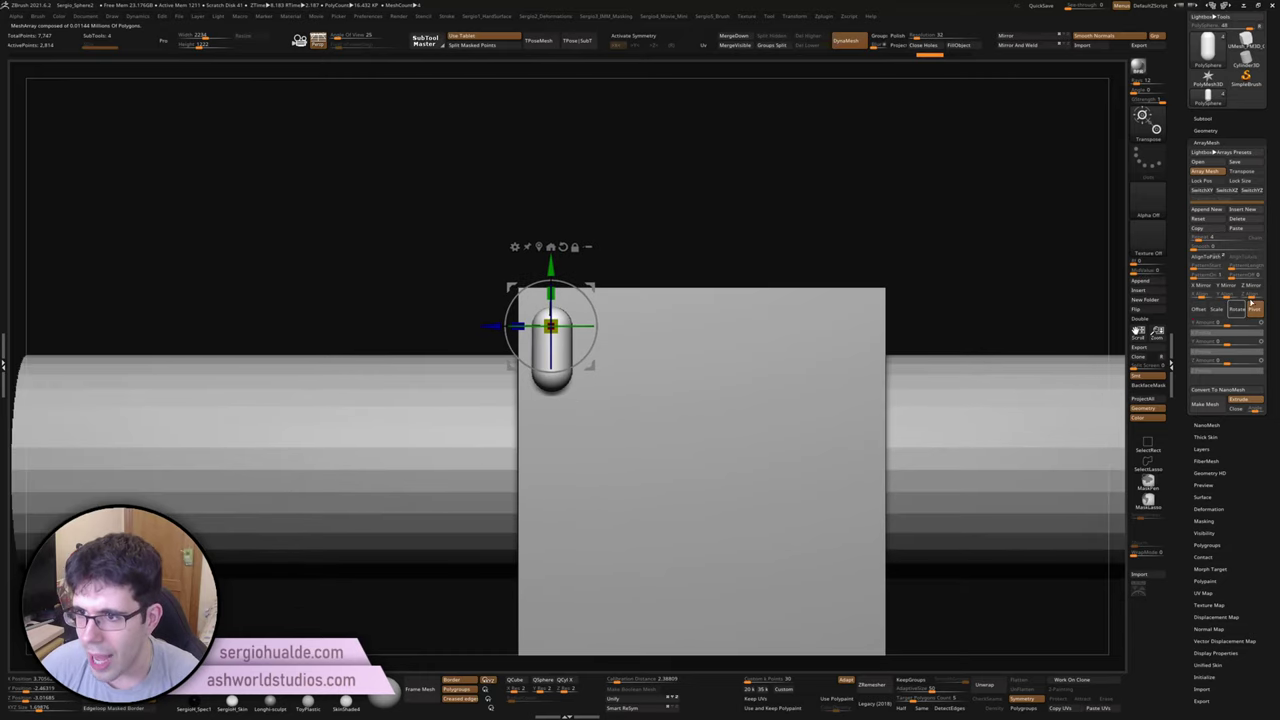
pyautogui.click(1199, 310)
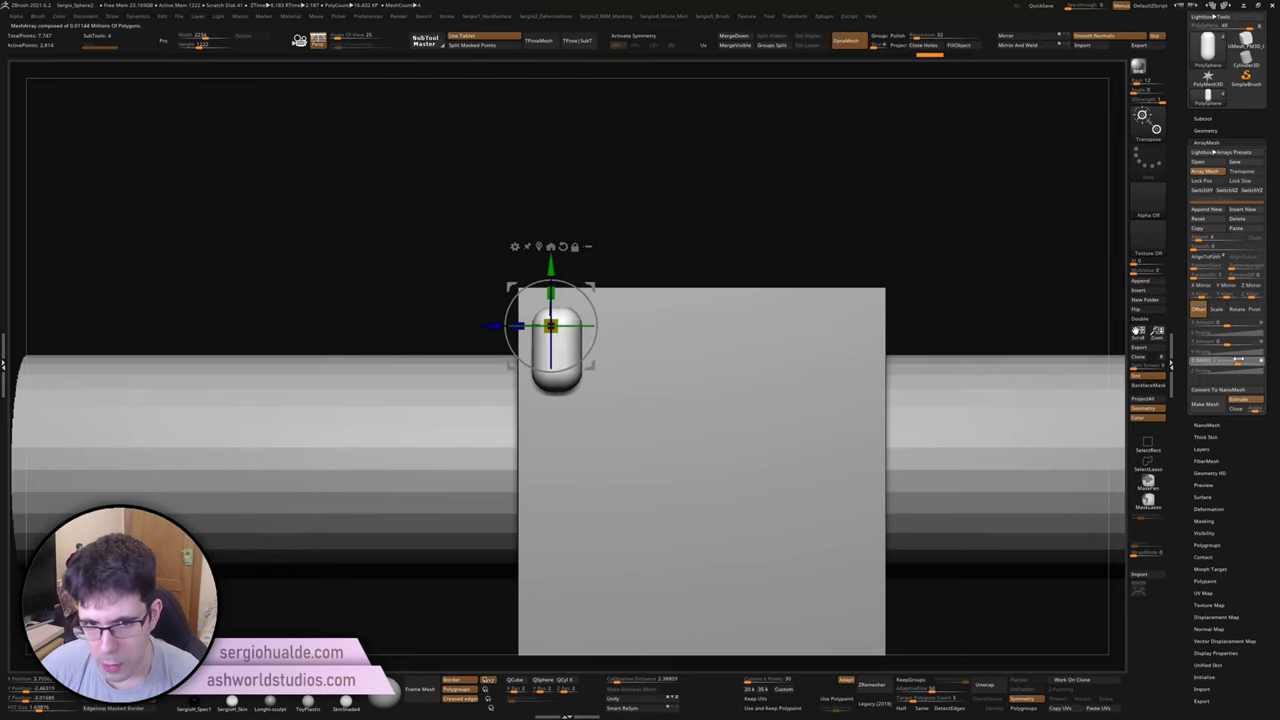
pyautogui.moveTo(1231, 360); pyautogui.dragTo(1245, 363)
pyautogui.keyDown('alt'); pyautogui.moveTo(700, 345); pyautogui.dragTo(697, 315, button='right'); pyautogui.keyUp('alt')
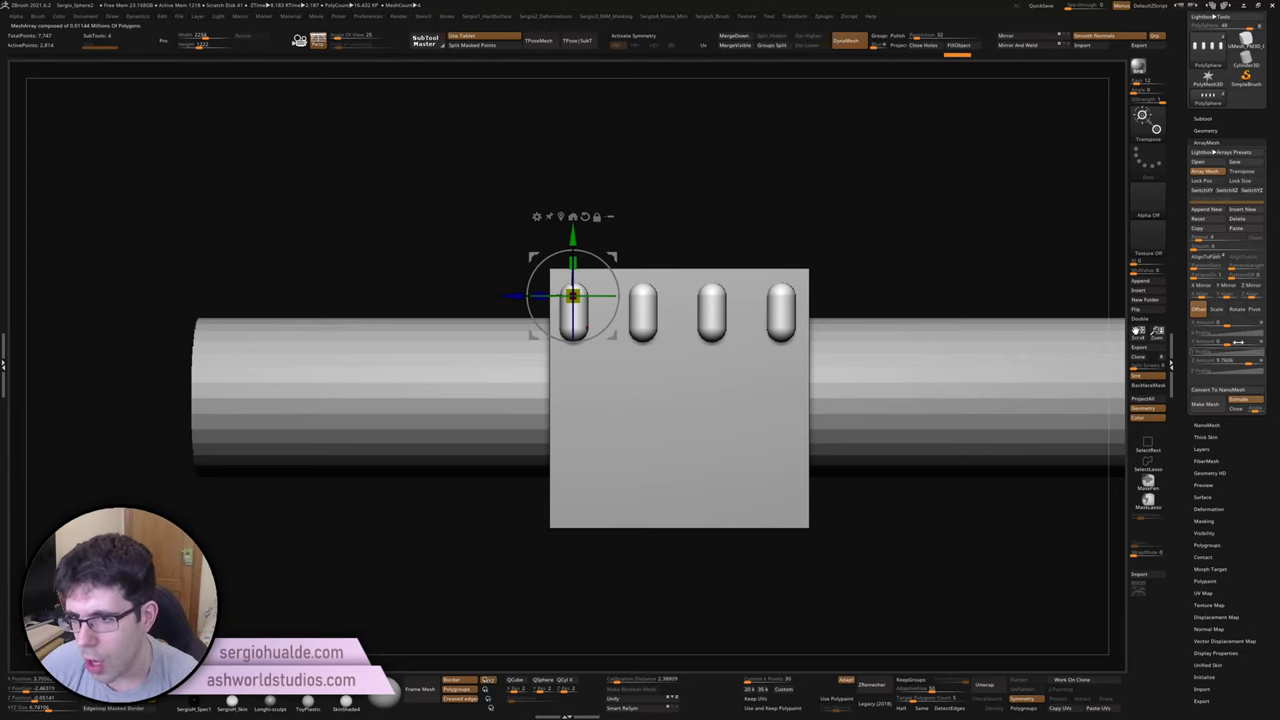
pyautogui.moveTo(1238, 342); pyautogui.dragTo(1195, 343)
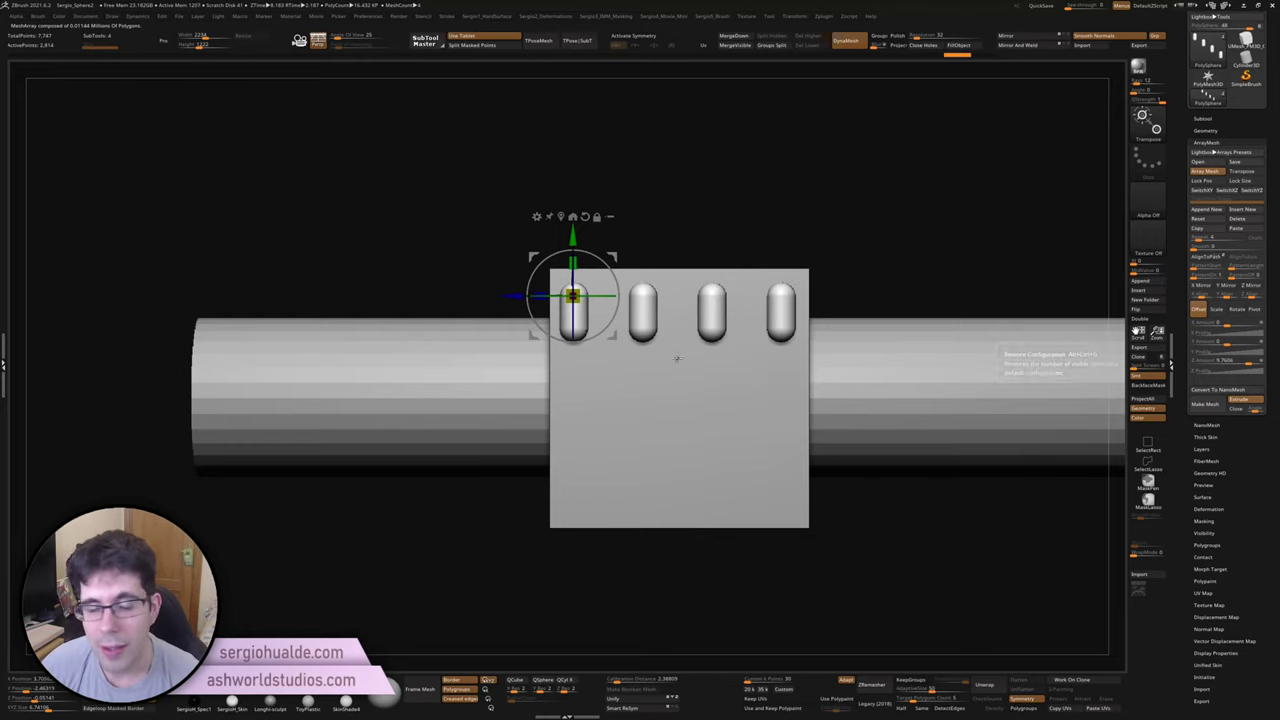
pyautogui.moveTo(674, 345)
pyautogui.keyDown('ctrl'); pyautogui.mouseDown(button='right')
pyautogui.moveTo(735, 325)
pyautogui.moveTo(617, 360)
pyautogui.mouseUp(button='right'); pyautogui.keyUp('ctrl')
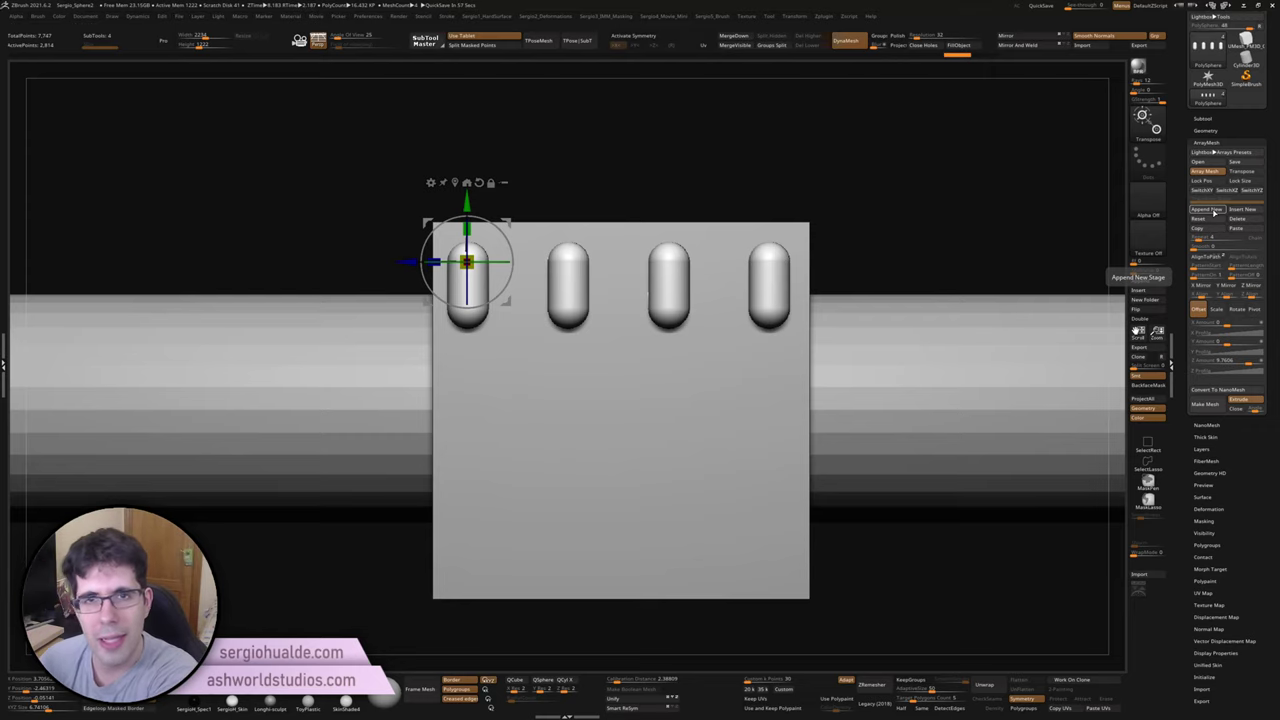
# Step: Append a second ArrayMesh stage, offset it downward and stretch its four capsules vertically into long pills
pyautogui.click(1214, 212)
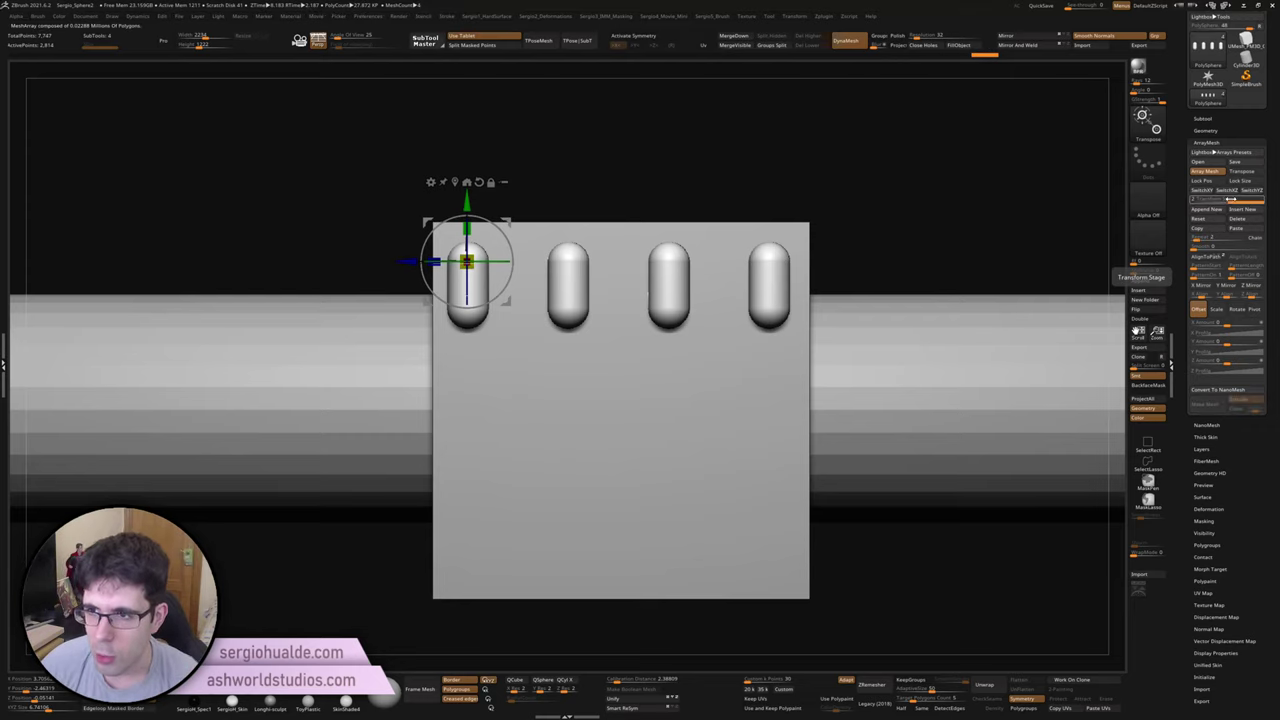
pyautogui.moveTo(1225, 342); pyautogui.dragTo(1243, 341)
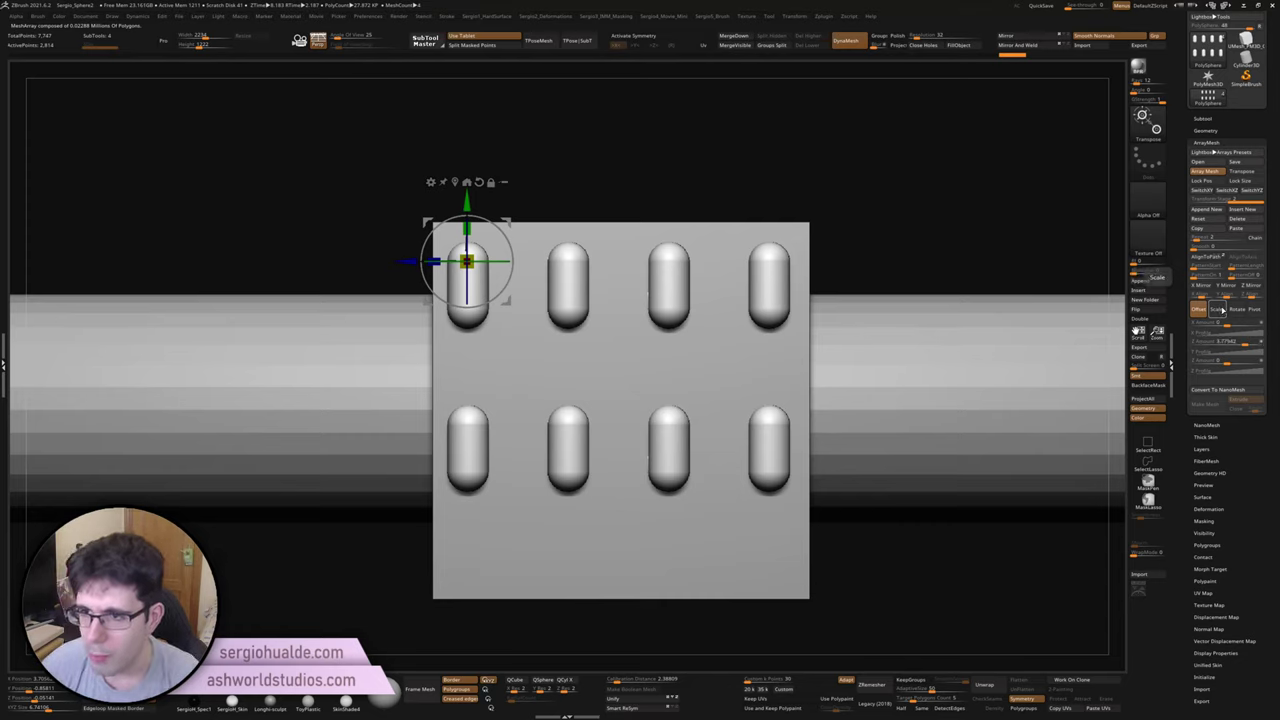
pyautogui.click(1216, 309)
pyautogui.moveTo(1219, 342)
pyautogui.mouseDown()
pyautogui.moveTo(1172, 352)
pyautogui.moveTo(1246, 342)
pyautogui.mouseUp()
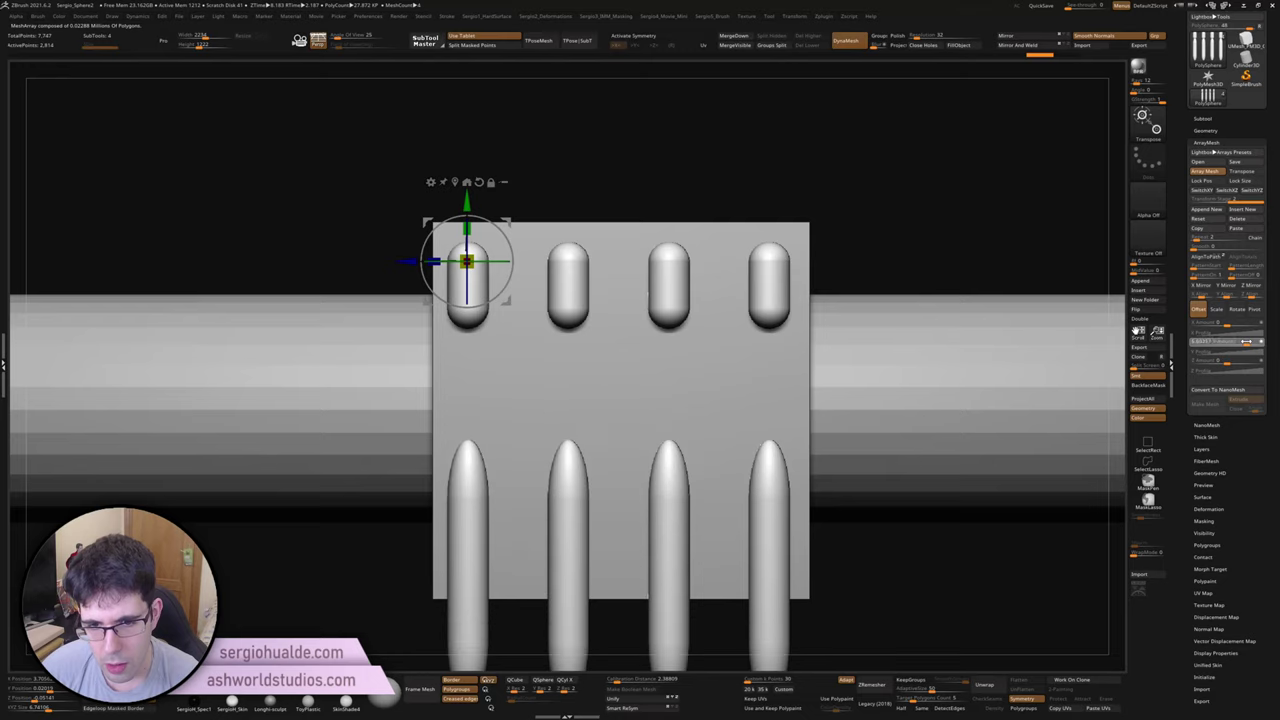
pyautogui.moveTo(890, 380)
pyautogui.mouseDown()
pyautogui.moveTo(770, 437)
pyautogui.moveTo(604, 401)
pyautogui.mouseUp()
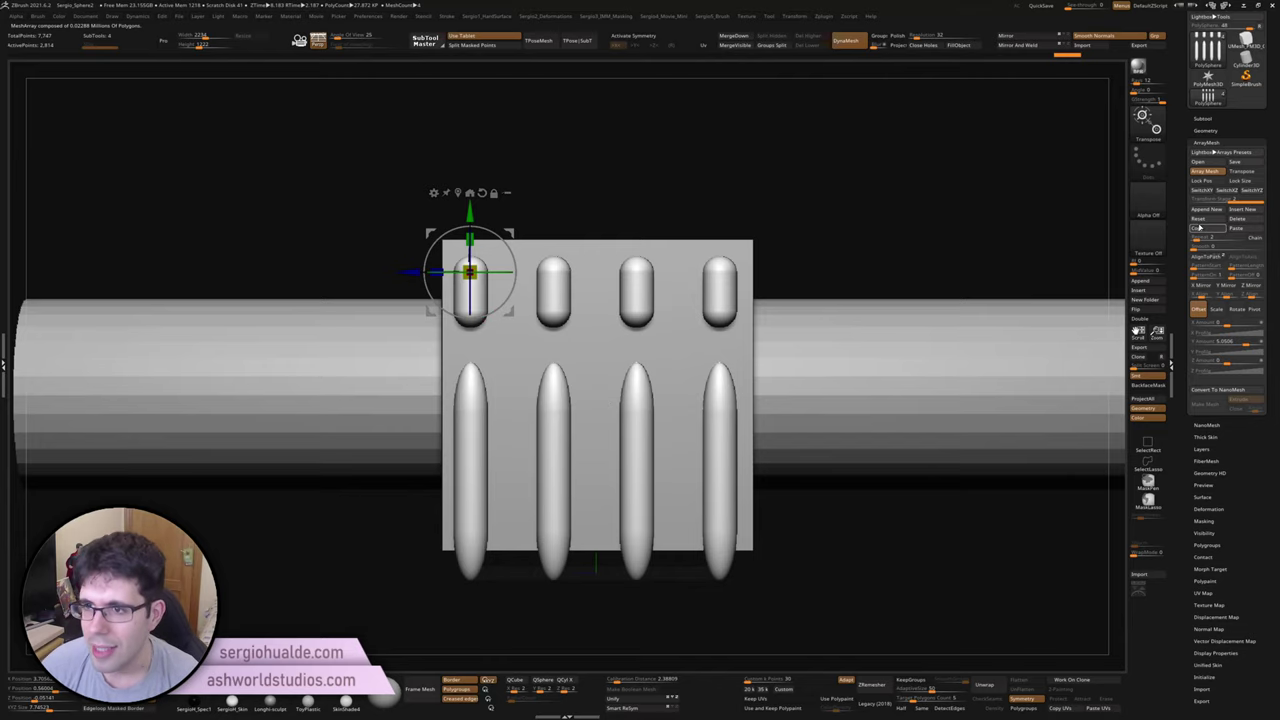
pyautogui.click(1208, 213)
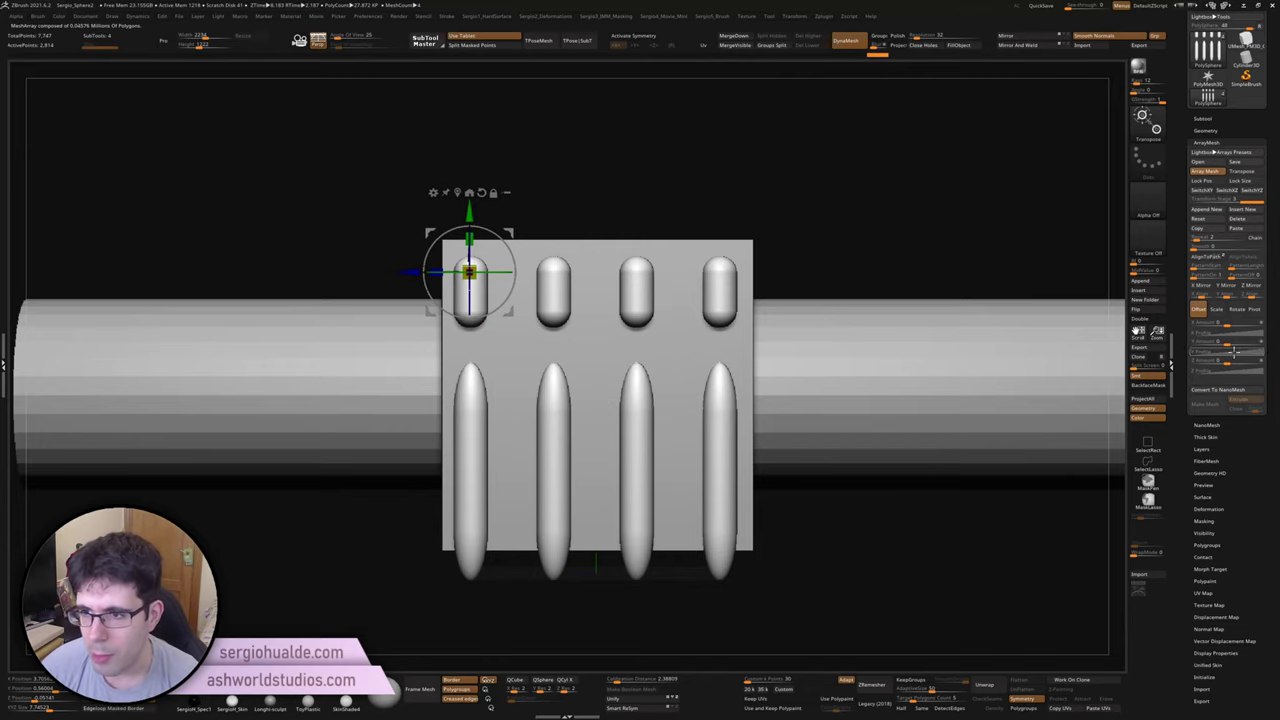
pyautogui.moveTo(1236, 352)
pyautogui.mouseDown()
pyautogui.moveTo(1243, 360)
pyautogui.moveTo(1228, 340)
pyautogui.moveTo(1246, 343)
pyautogui.mouseUp()
pyautogui.keyDown('ctrl'); pyautogui.moveTo(877, 271); pyautogui.dragTo(791, 366, button='right'); pyautogui.keyUp('ctrl')
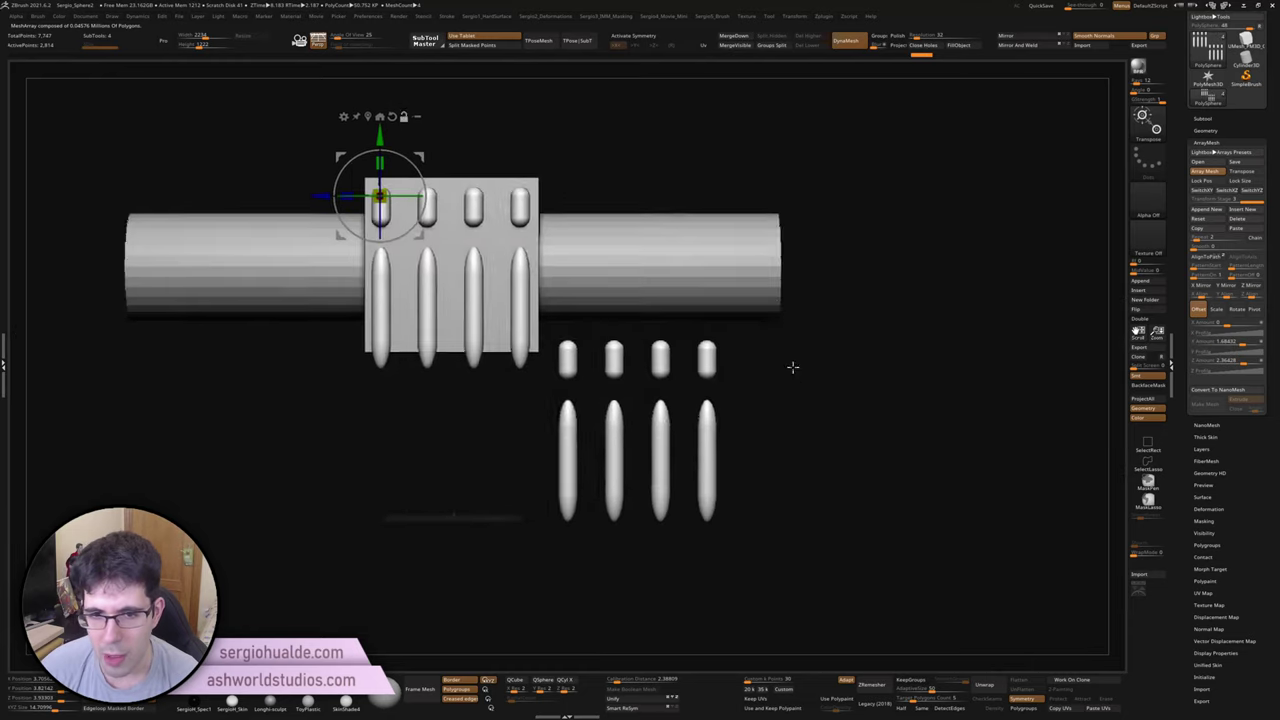
pyautogui.moveTo(1198, 238); pyautogui.dragTo(1205, 239)
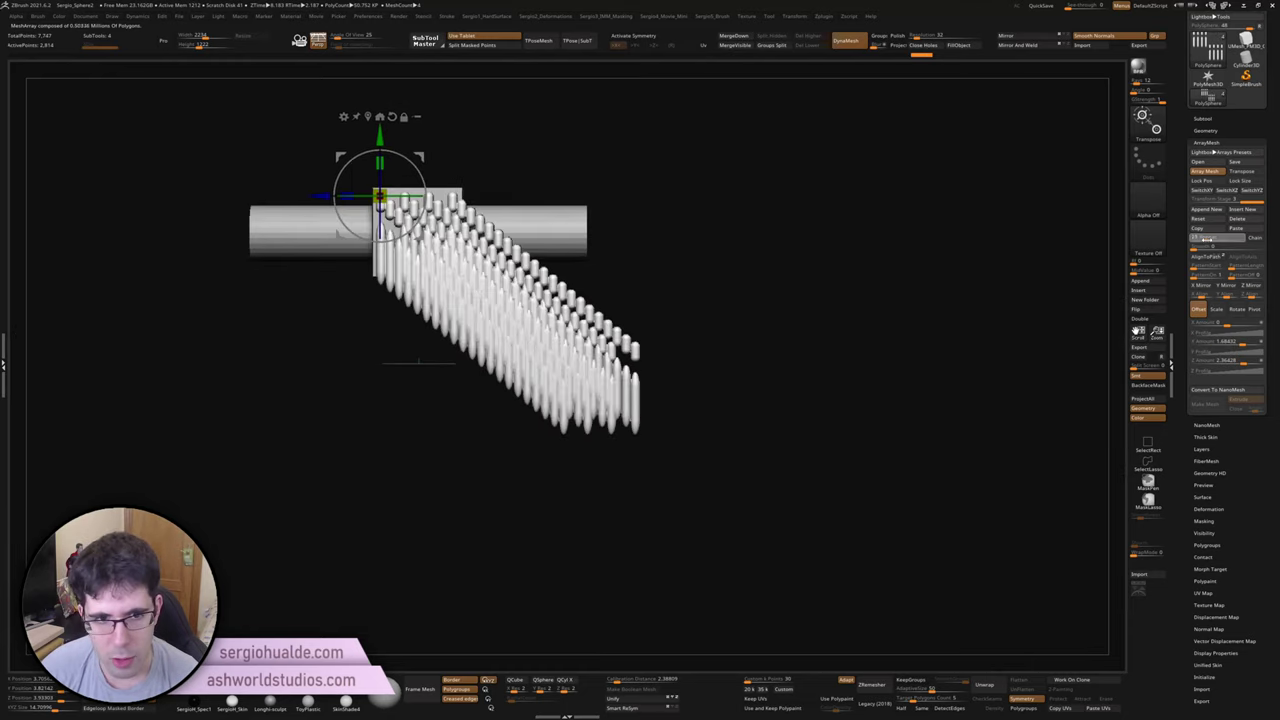
pyautogui.keyDown('ctrl'); pyautogui.moveTo(510, 299); pyautogui.dragTo(640, 346, button='right'); pyautogui.keyUp('ctrl')
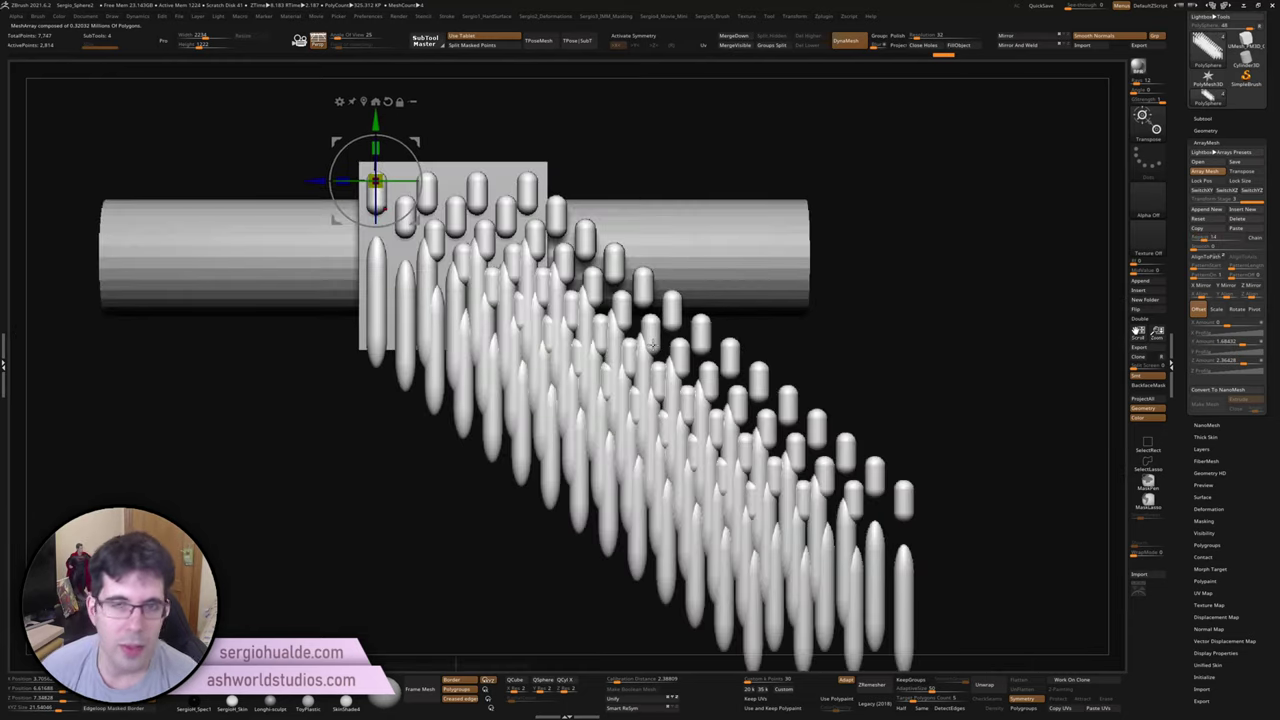
pyautogui.hotkey('ctrl', 'z')
pyautogui.hotkey('ctrl', 'z')
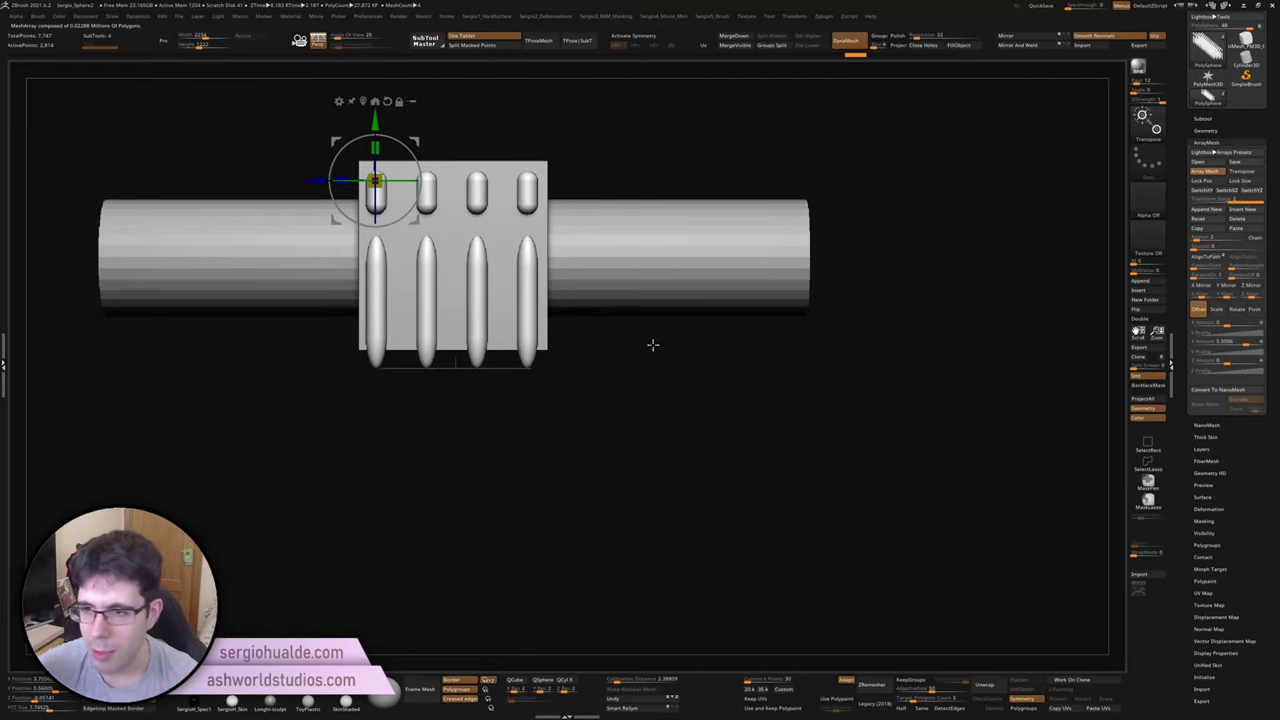
pyautogui.moveTo(676, 300)
pyautogui.mouseDown()
pyautogui.moveTo(657, 300)
pyautogui.moveTo(655, 265)
pyautogui.moveTo(662, 294)
pyautogui.moveTo(690, 270)
pyautogui.mouseUp()
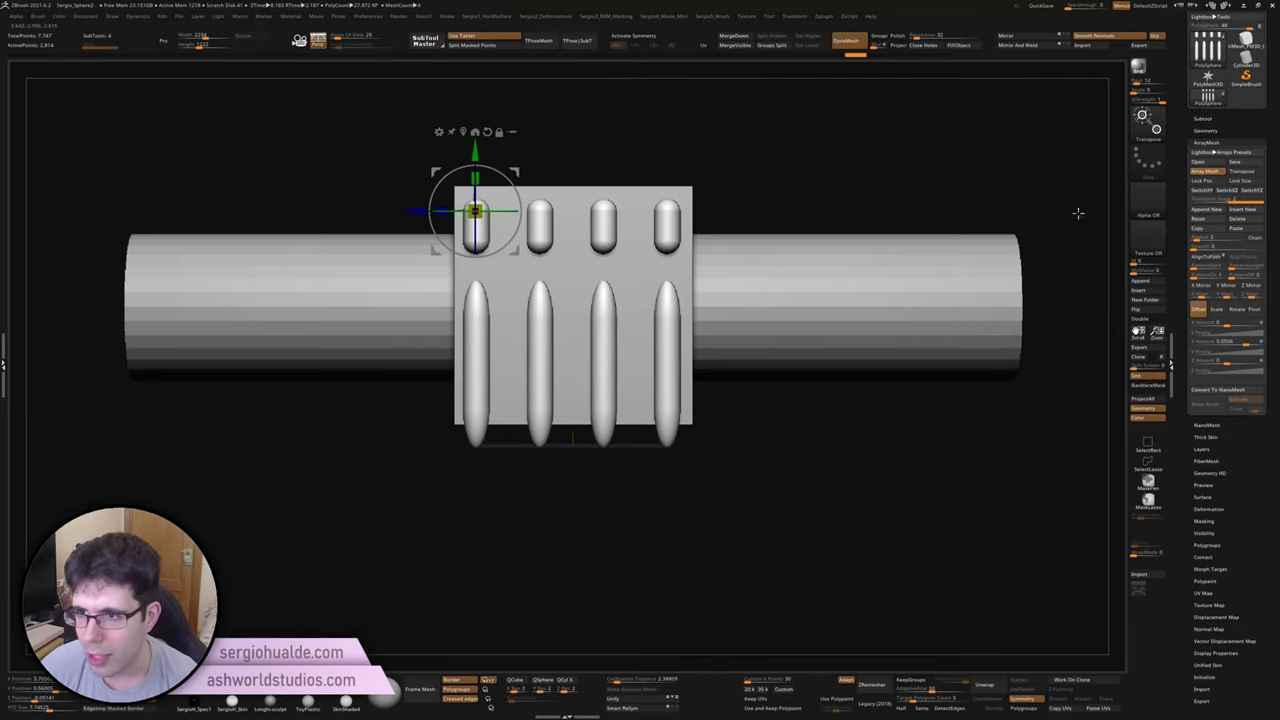
# Step: Toggle SwitchYZ on the capsule array until both rows stand upright again, box and cylinder hidden
pyautogui.moveTo(790, 240); pyautogui.dragTo(772, 272)
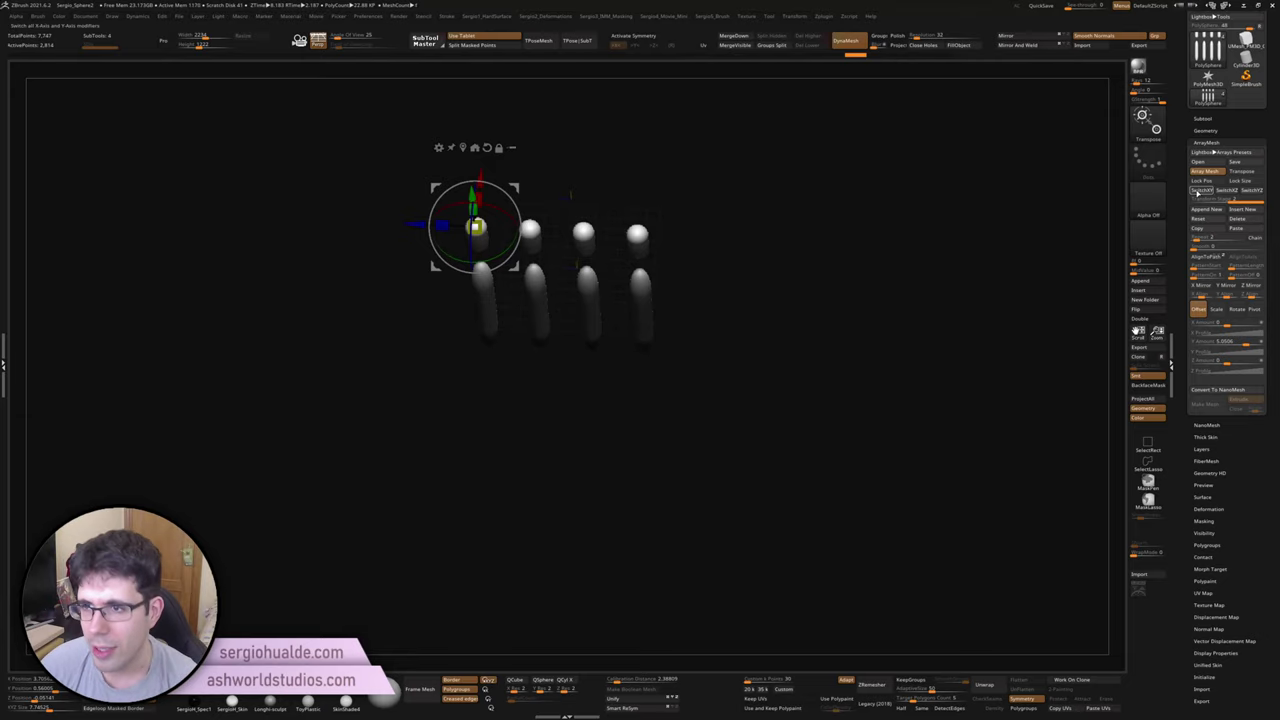
pyautogui.moveTo(709, 294)
pyautogui.mouseDown()
pyautogui.moveTo(573, 263)
pyautogui.moveTo(726, 294)
pyautogui.mouseUp()
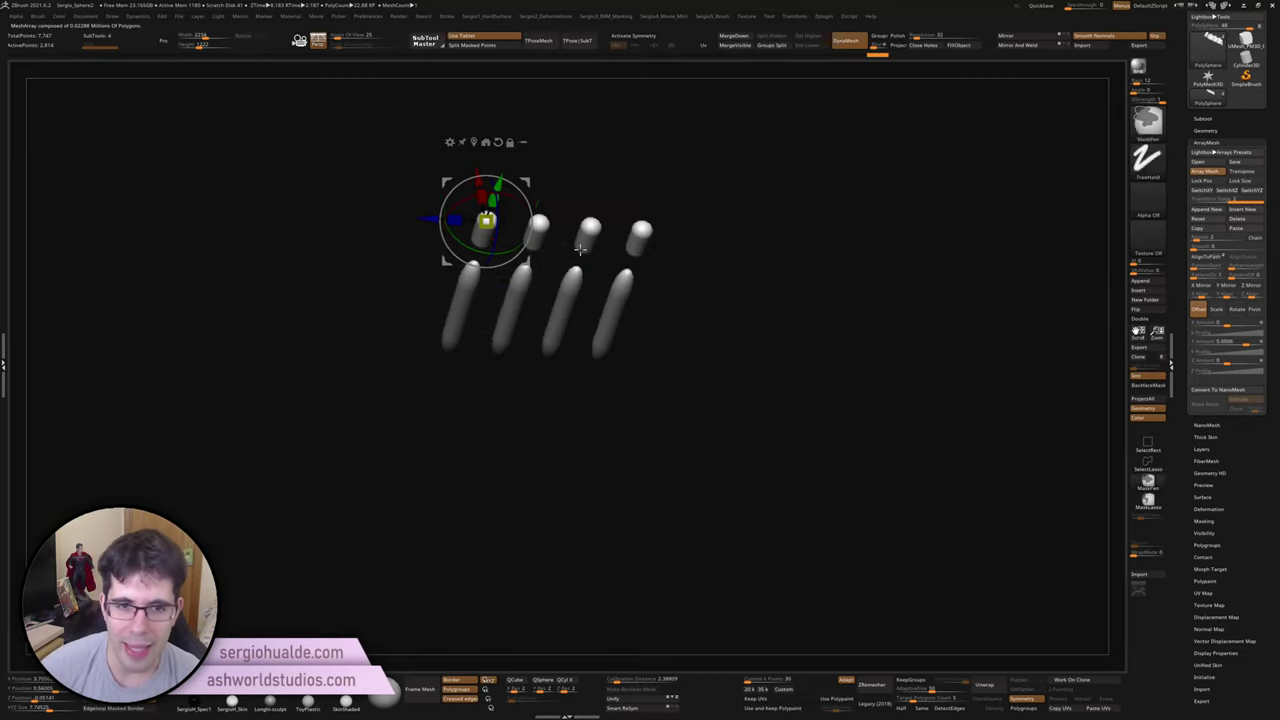
pyautogui.click(1252, 192)
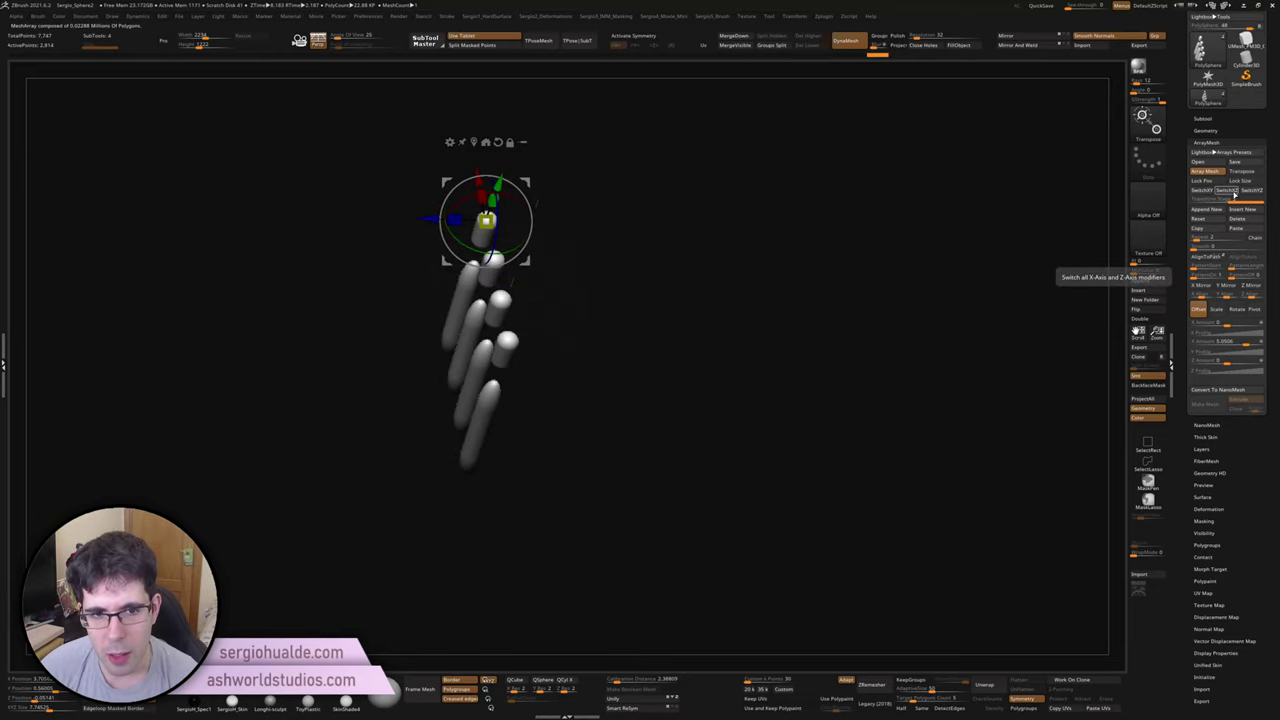
pyautogui.click(1255, 191)
pyautogui.click(1257, 191)
pyautogui.click(1256, 191)
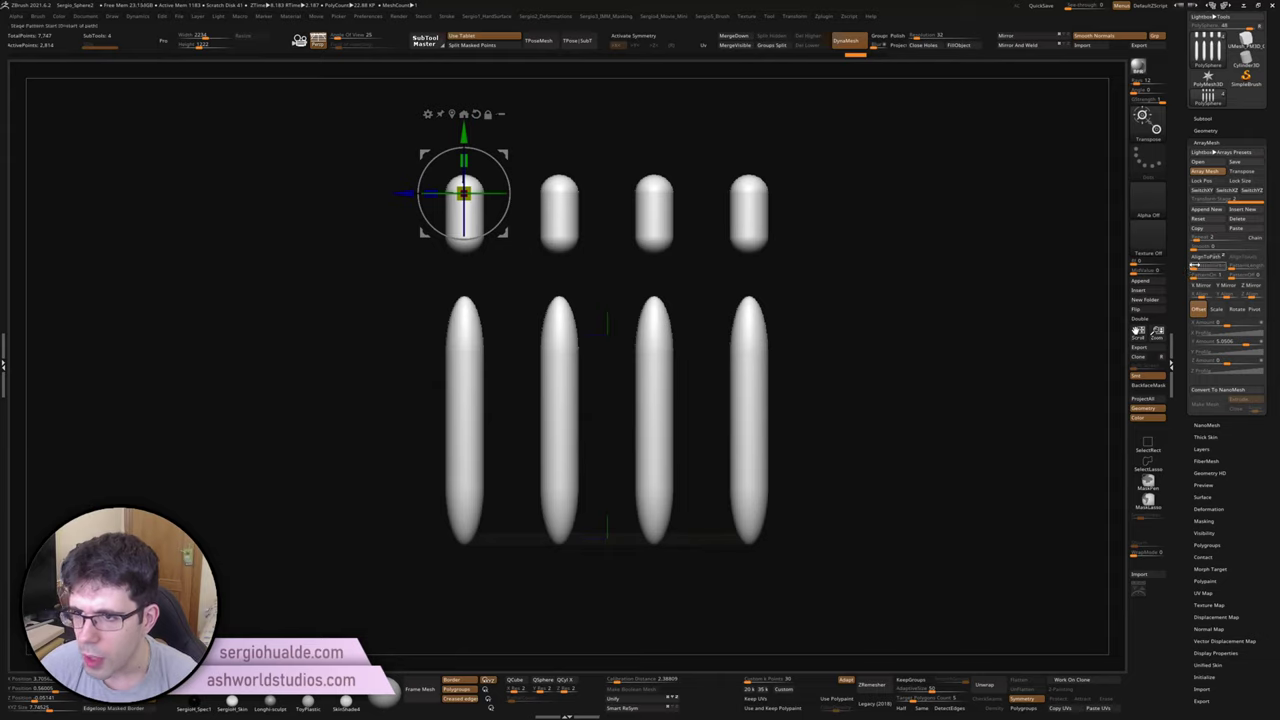
# Step: Try aligning the array copies to the first capsule, then undo to pull them slightly closer
pyautogui.click(1207, 258)
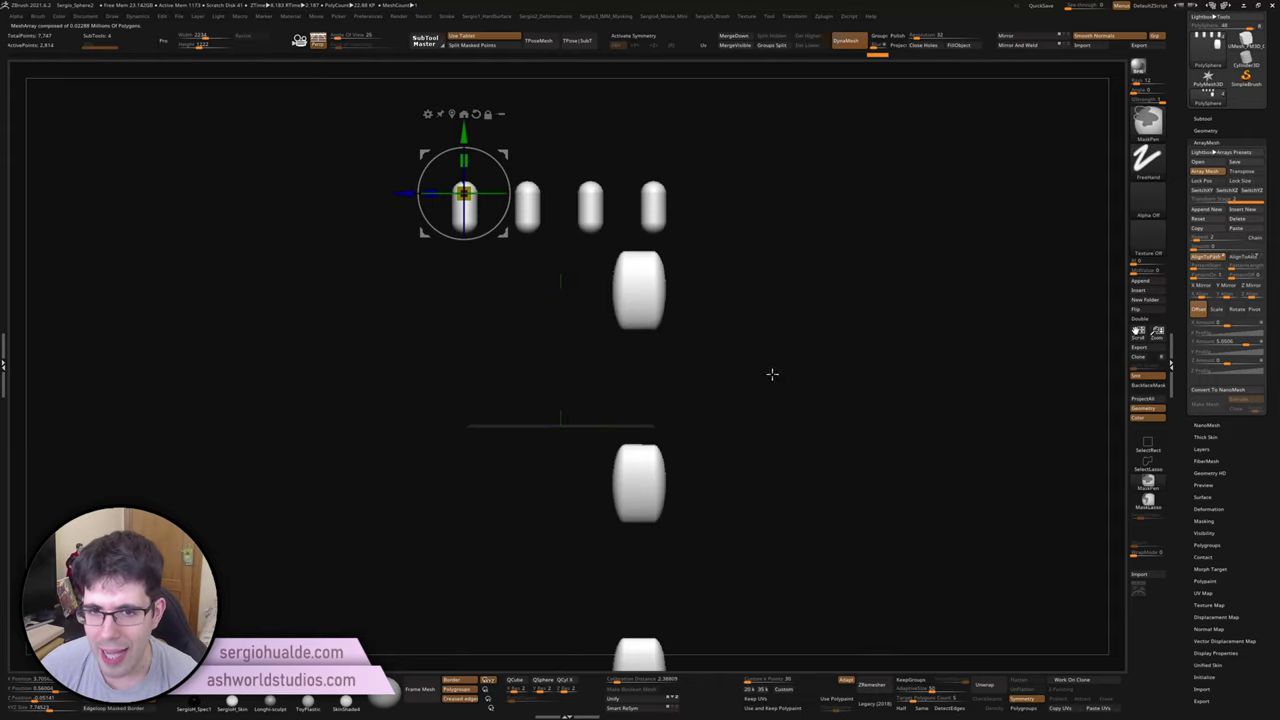
pyautogui.hotkey('ctrl', 'z')
pyautogui.hotkey('ctrl', 'shift', 'z')
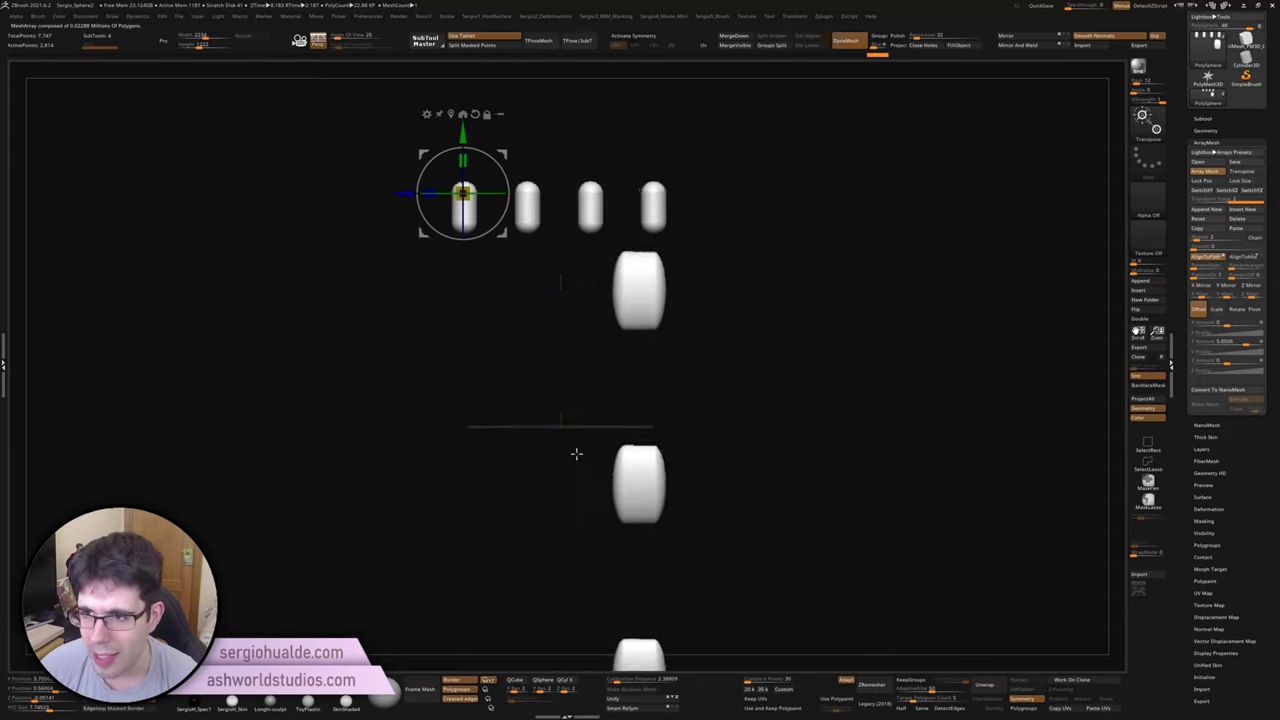
pyautogui.hotkey('ctrl', 'z')
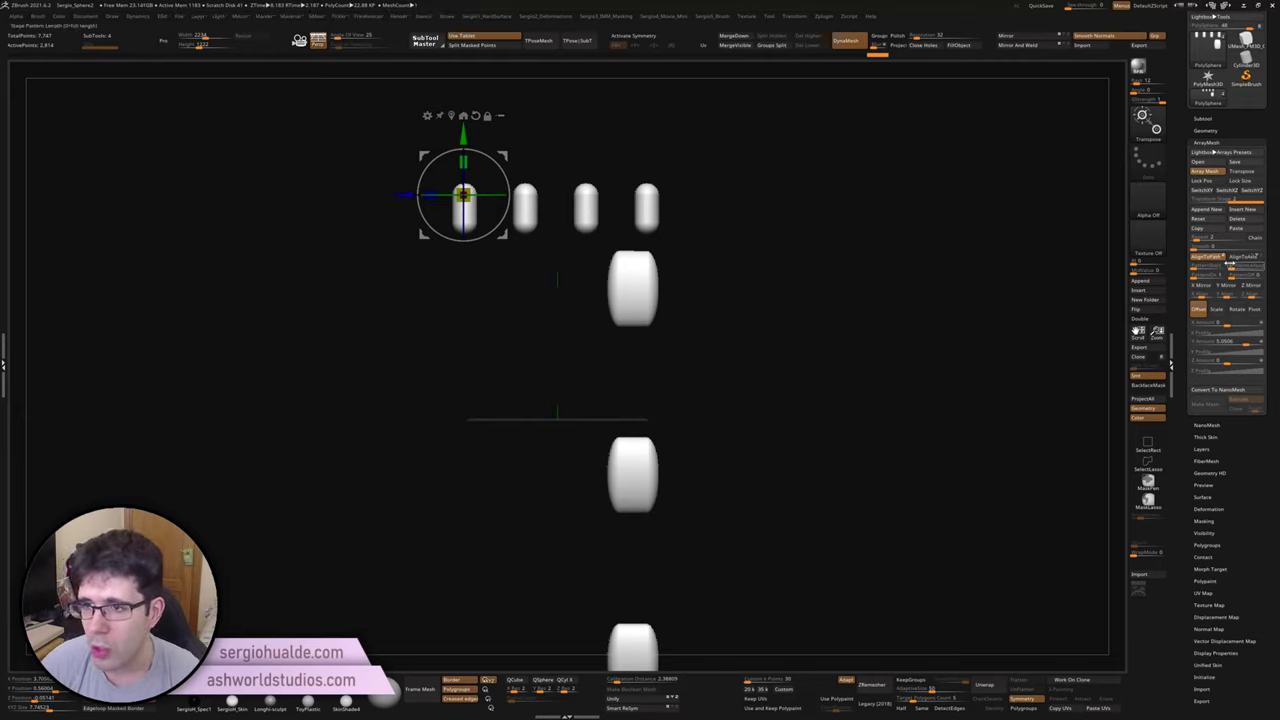
# Step: Check the long-capsule row, then turn on Z Mirror for the capsule array and leave Transpose
pyautogui.click(1200, 270)
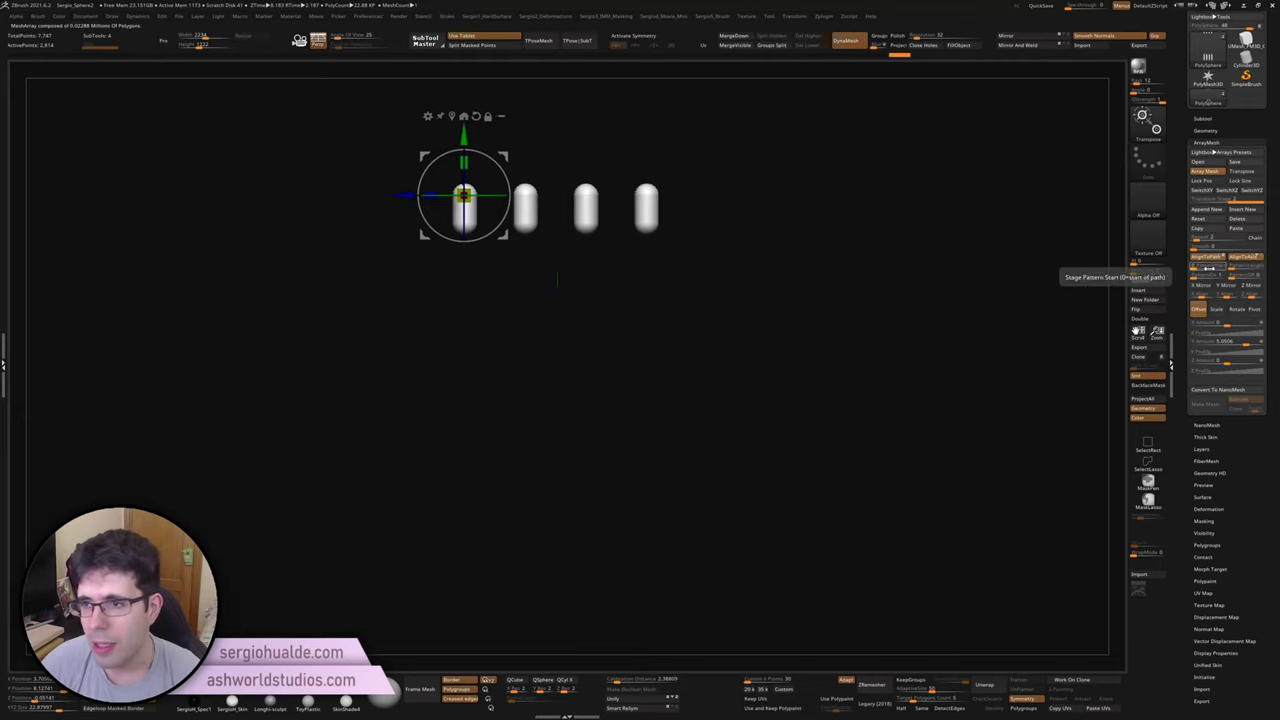
pyautogui.click(1200, 268)
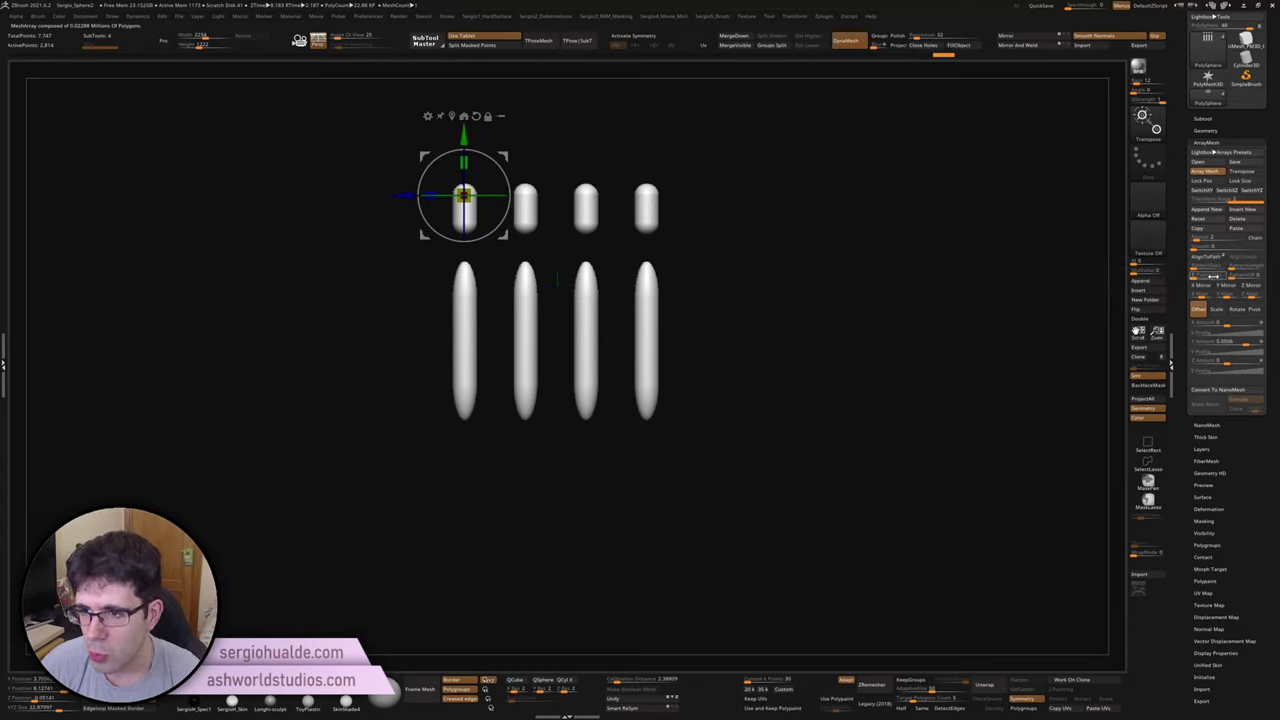
pyautogui.click(1243, 286)
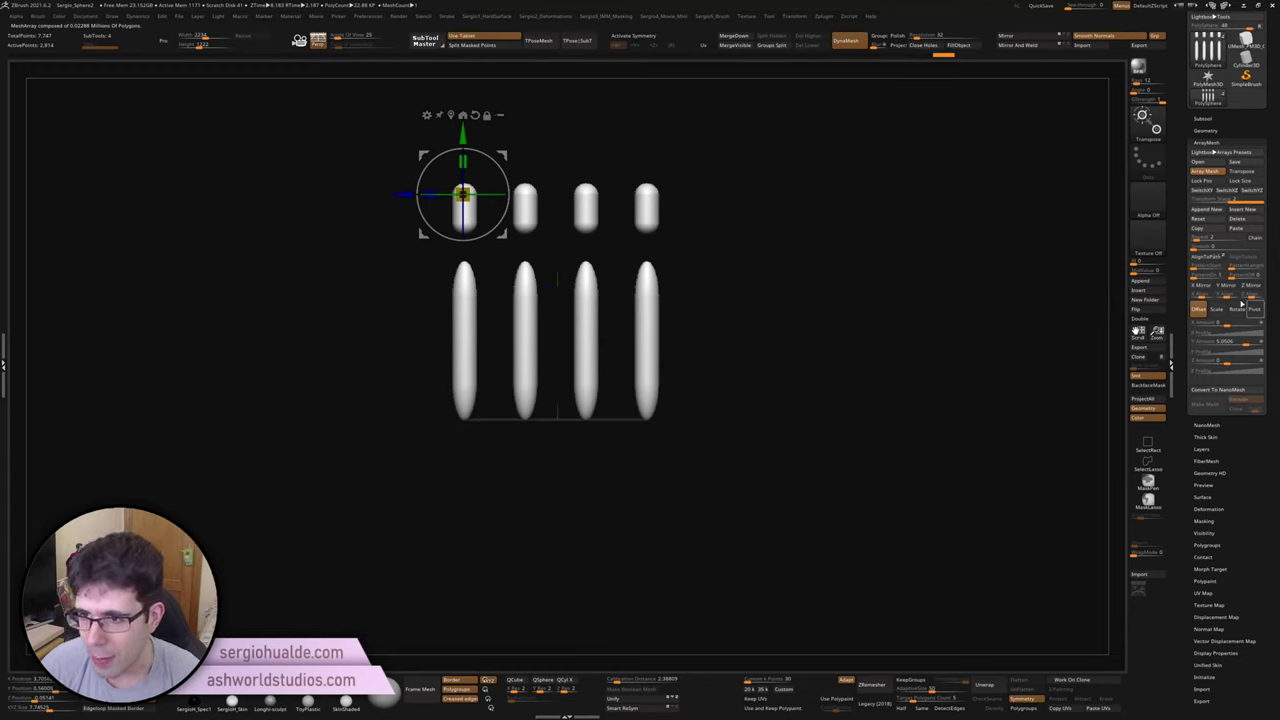
pyautogui.moveTo(869, 297)
pyautogui.keyDown('alt'); pyautogui.mouseDown()
pyautogui.moveTo(625, 371)
pyautogui.moveTo(757, 371)
pyautogui.mouseUp(); pyautogui.keyUp('alt')
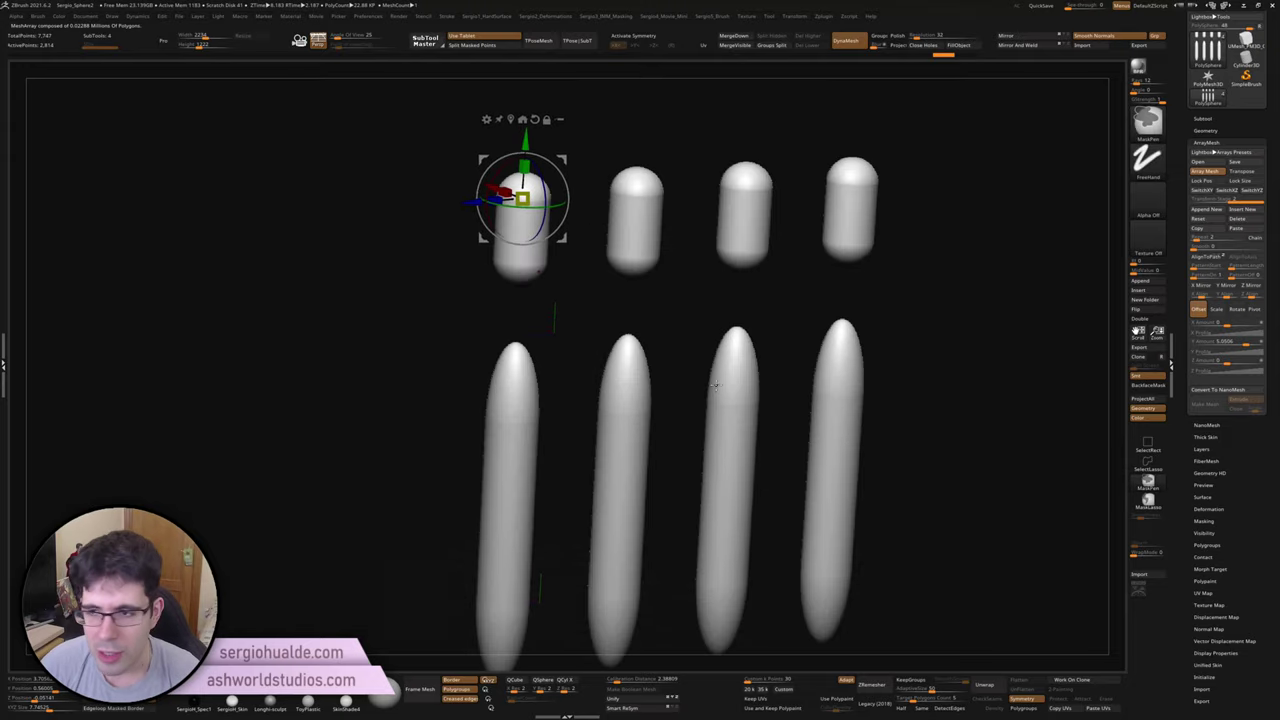
pyautogui.press('q')
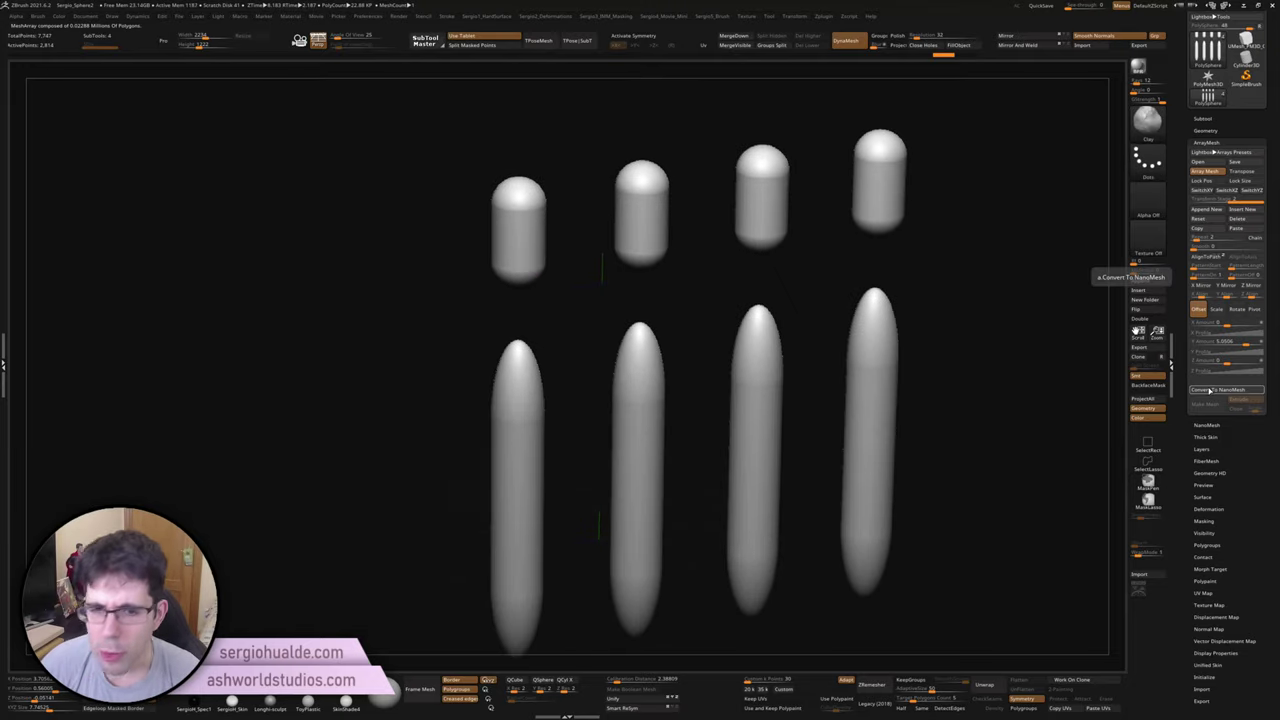
pyautogui.click(1211, 390)
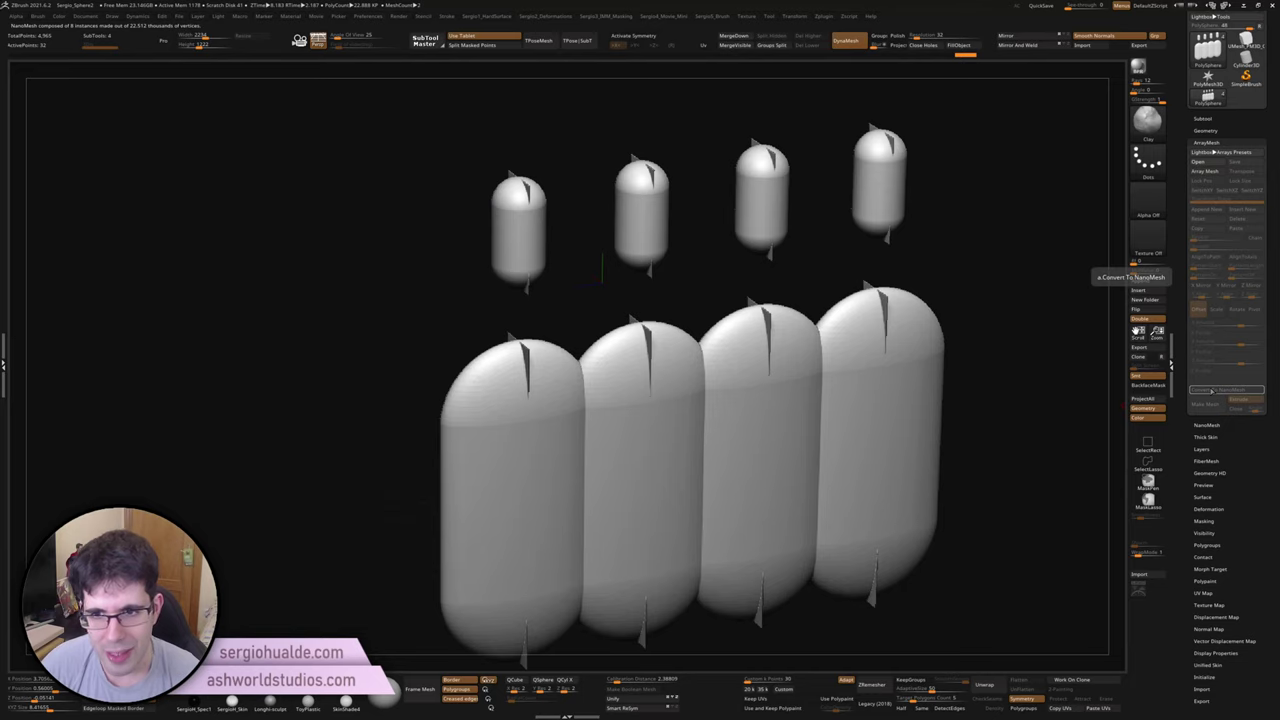
pyautogui.moveTo(674, 366)
pyautogui.keyDown('ctrl'); pyautogui.mouseDown(button='right')
pyautogui.moveTo(756, 313)
pyautogui.moveTo(725, 317)
pyautogui.moveTo(774, 338)
pyautogui.mouseUp(button='right'); pyautogui.keyUp('ctrl')
pyautogui.moveTo(640, 360); pyautogui.dragTo(1135, 420, button='right')
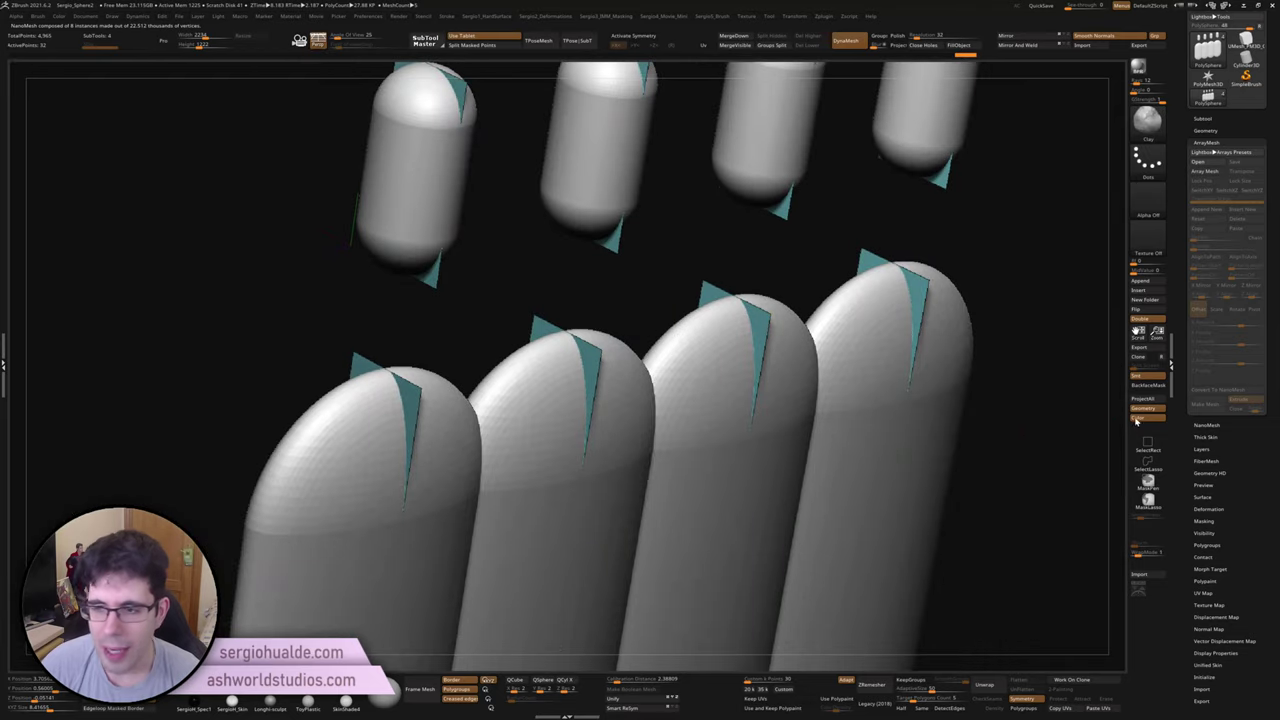
pyautogui.click(1219, 425)
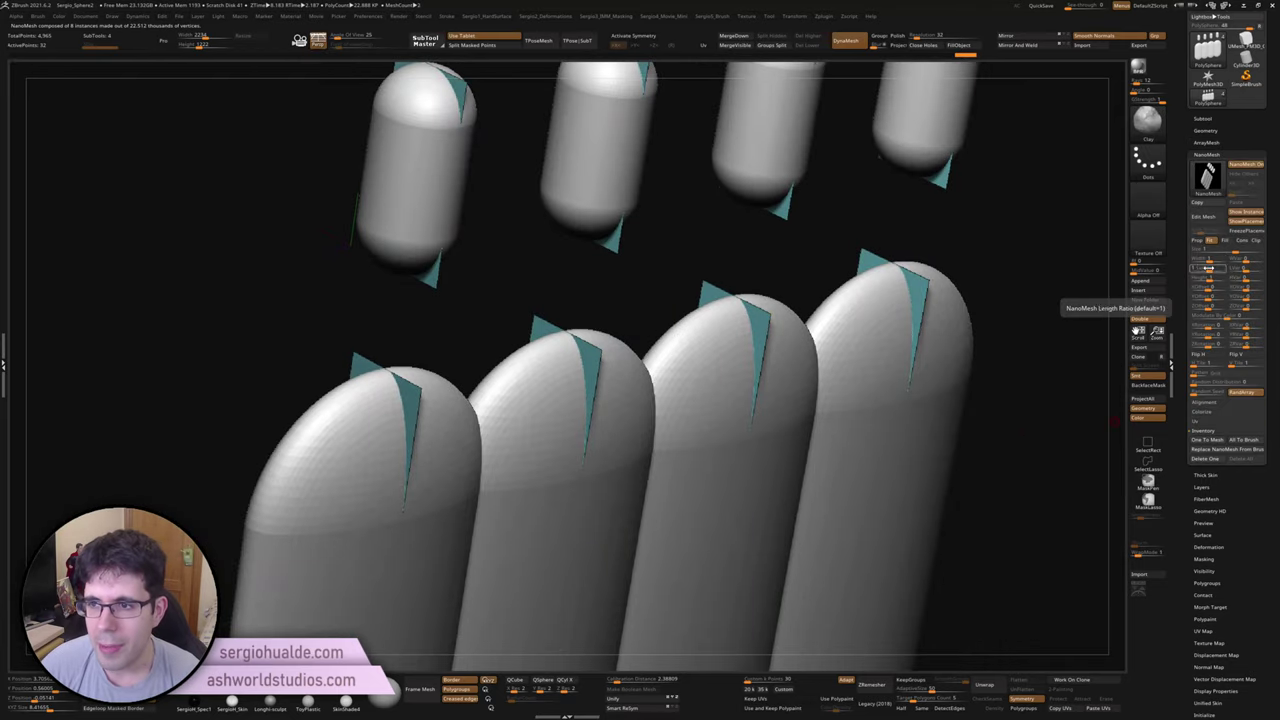
pyautogui.moveTo(1224, 268); pyautogui.dragTo(1210, 253)
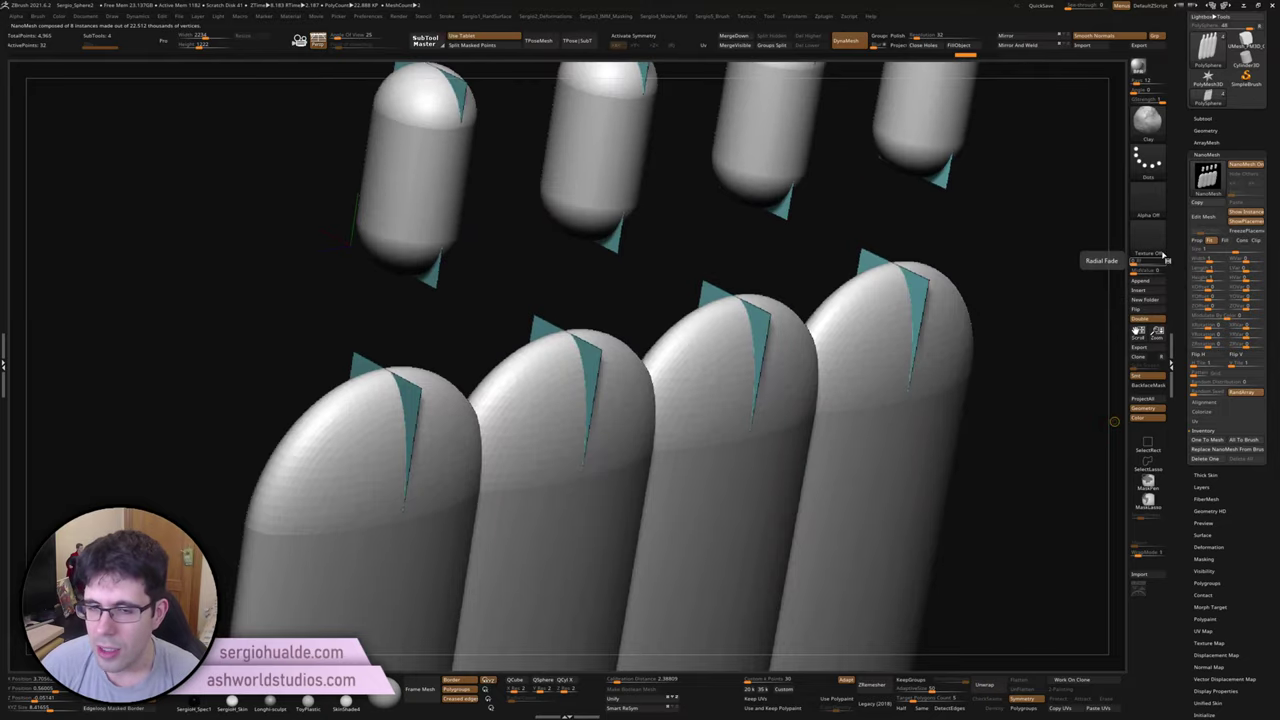
pyautogui.press('f')
pyautogui.moveTo(737, 277)
pyautogui.mouseDown()
pyautogui.moveTo(638, 191)
pyautogui.moveTo(537, 223)
pyautogui.moveTo(634, 167)
pyautogui.mouseUp()
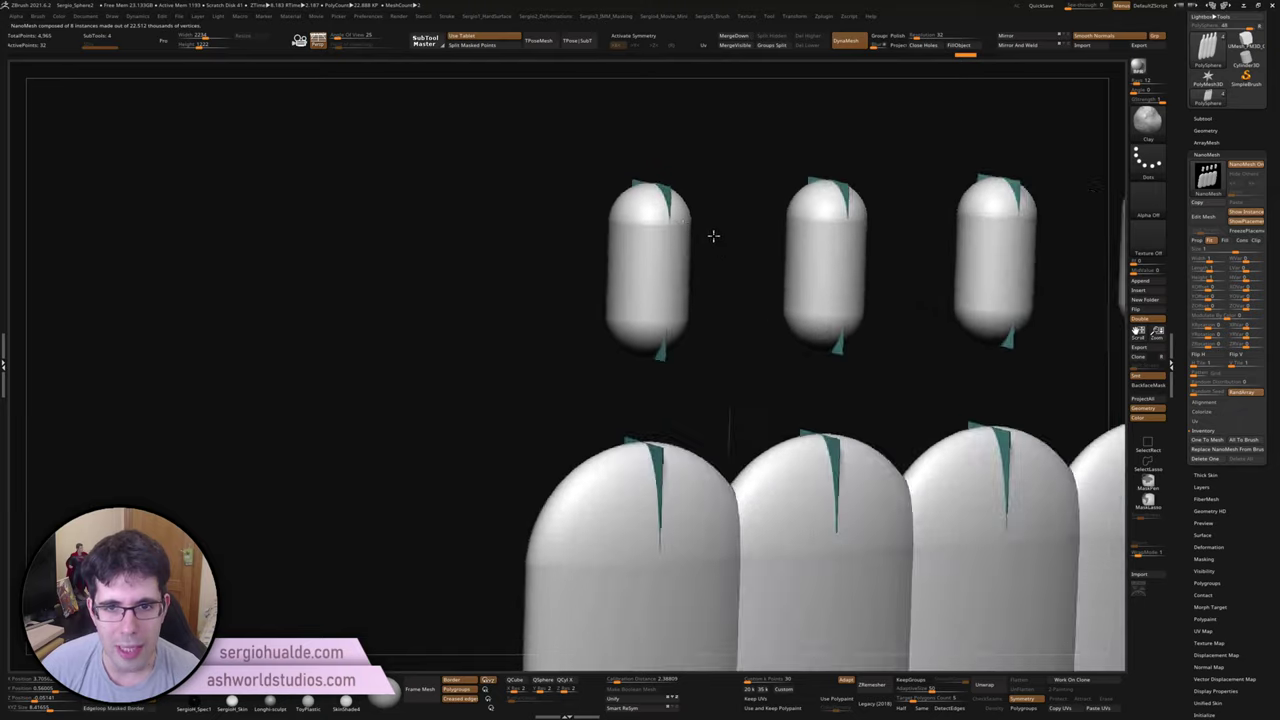
pyautogui.keyDown('ctrl'); pyautogui.moveTo(703, 126); pyautogui.dragTo(537, 400); pyautogui.keyUp('ctrl')
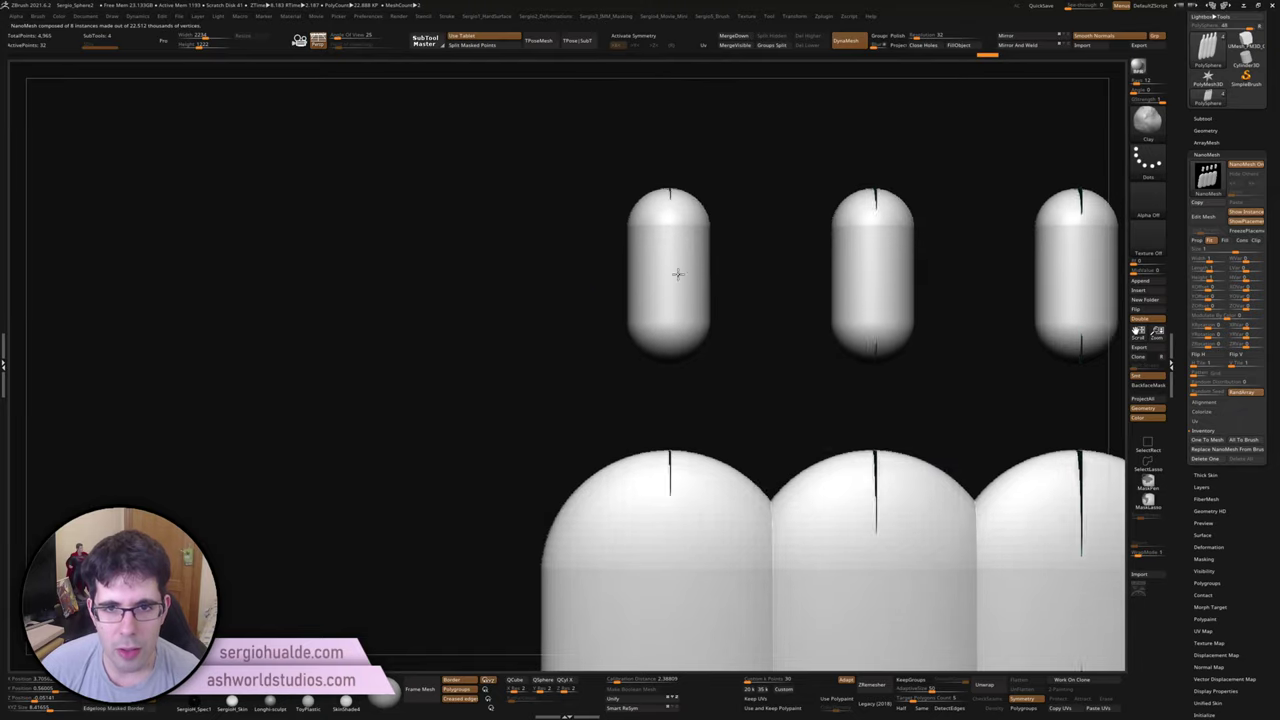
pyautogui.press('w')
pyautogui.moveTo(685, 188)
pyautogui.mouseDown()
pyautogui.moveTo(430, 185)
pyautogui.moveTo(686, 177)
pyautogui.mouseUp()
pyautogui.press('q')
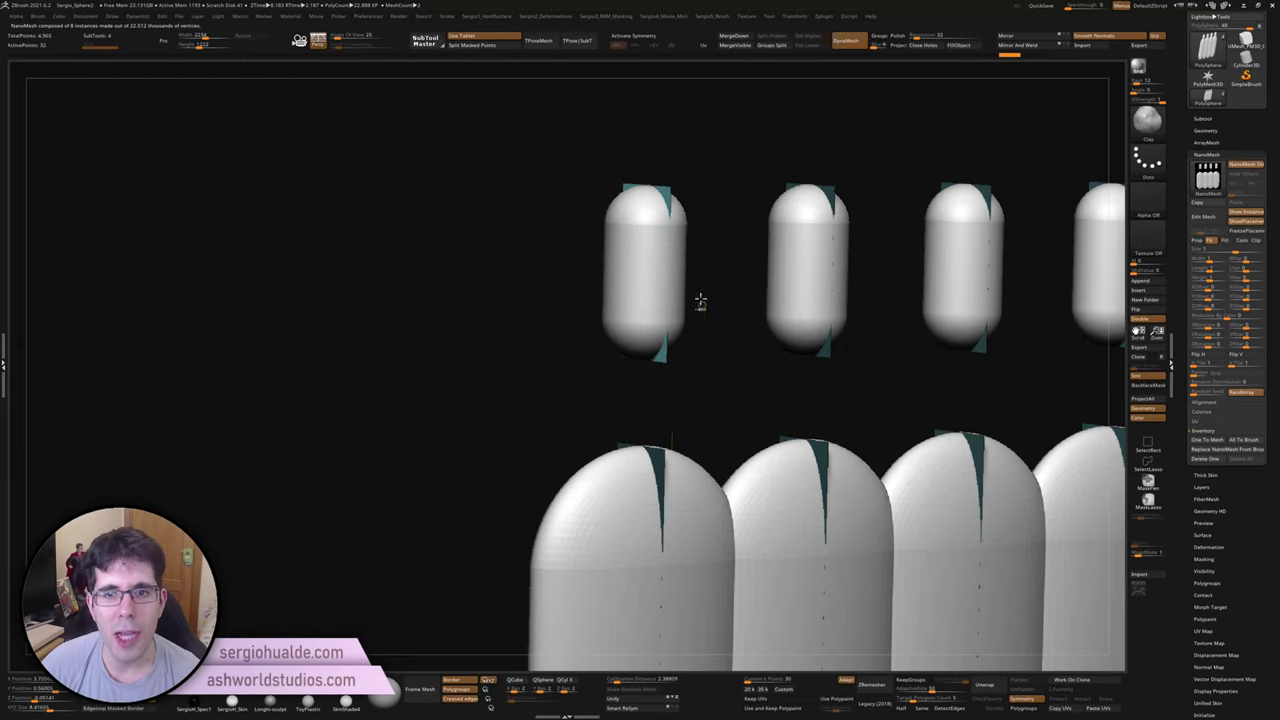
pyautogui.press('f')
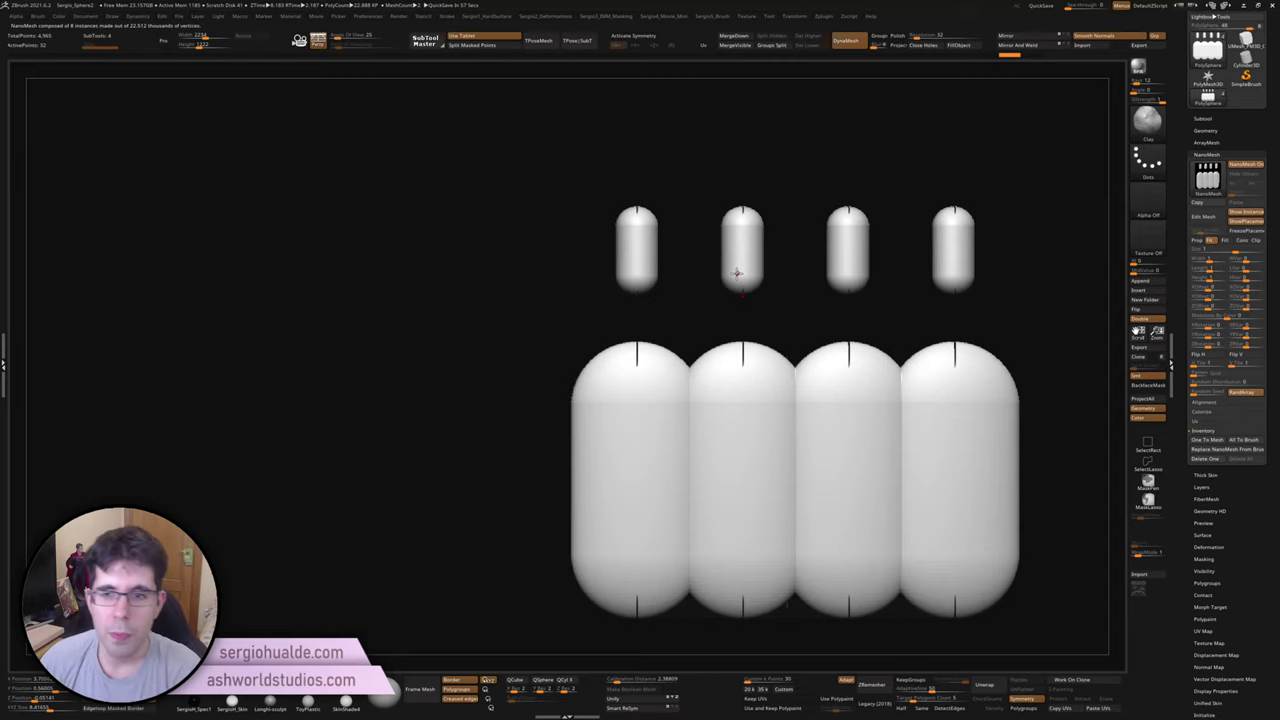
pyautogui.moveTo(875, 267); pyautogui.dragTo(831, 365)
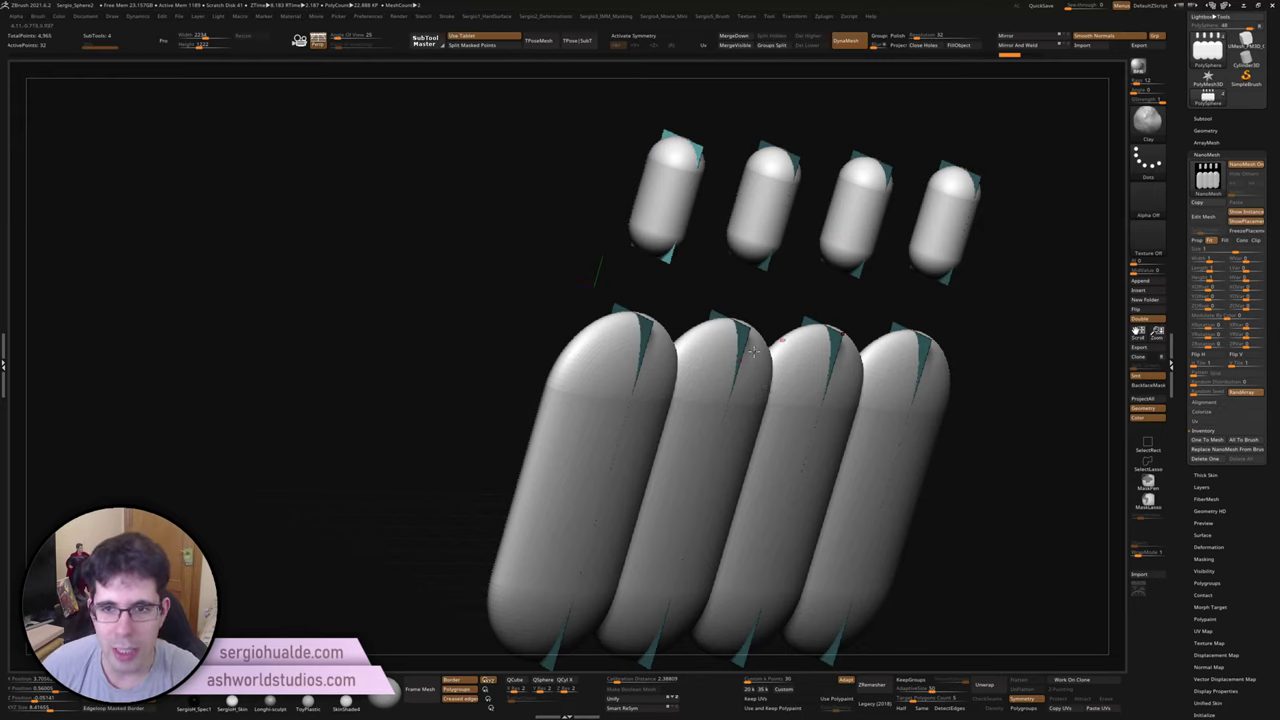
pyautogui.moveTo(753, 349)
pyautogui.mouseDown()
pyautogui.moveTo(811, 283)
pyautogui.moveTo(811, 306)
pyautogui.moveTo(775, 303)
pyautogui.moveTo(737, 480)
pyautogui.moveTo(968, 362)
pyautogui.mouseUp()
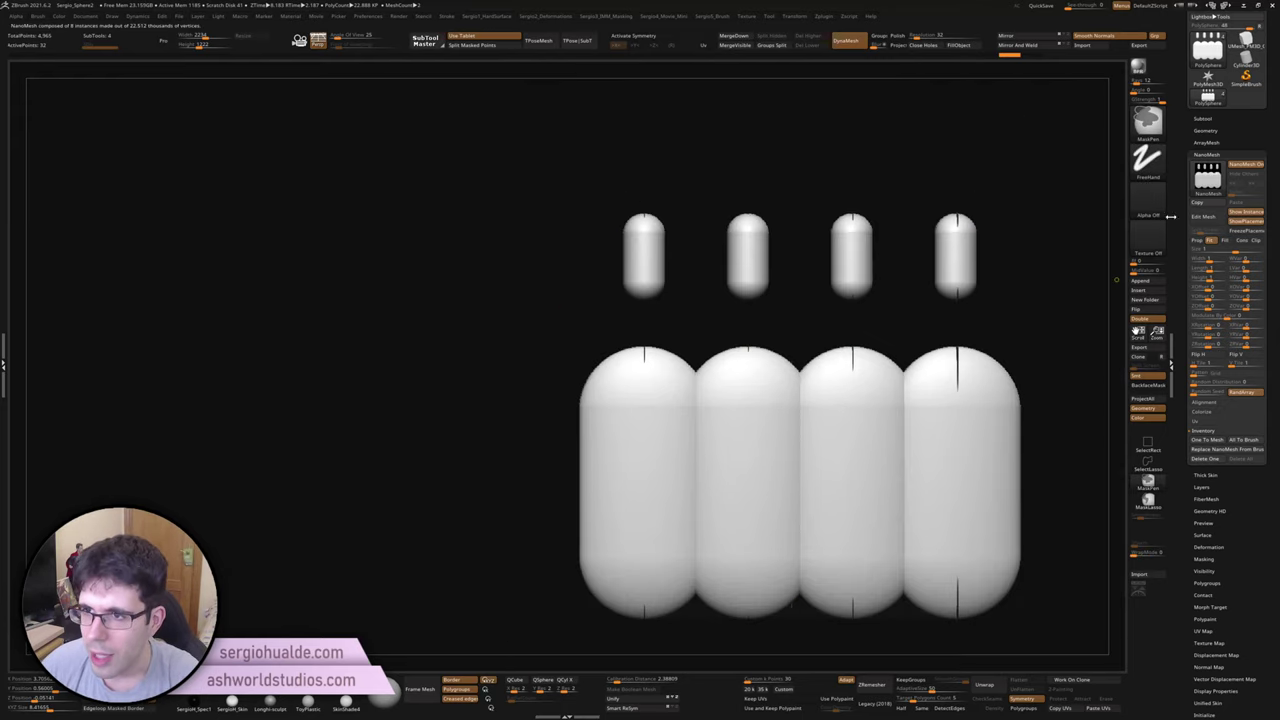
pyautogui.click(1221, 140)
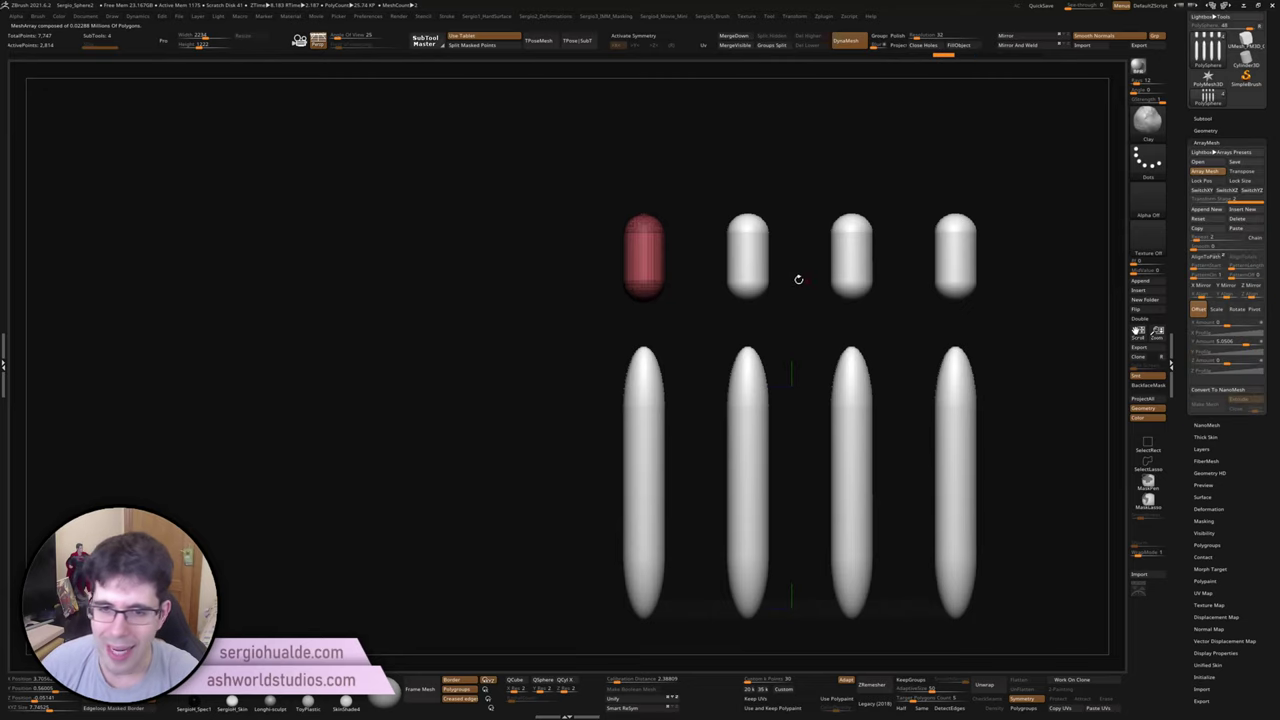
# Step: Delete the tall-capsule stage and Make Mesh from the four short capsules
pyautogui.moveTo(798, 279); pyautogui.dragTo(737, 294)
pyautogui.keyDown('shift'); pyautogui.moveTo(920, 207); pyautogui.dragTo(1048, 289); pyautogui.keyUp('shift')
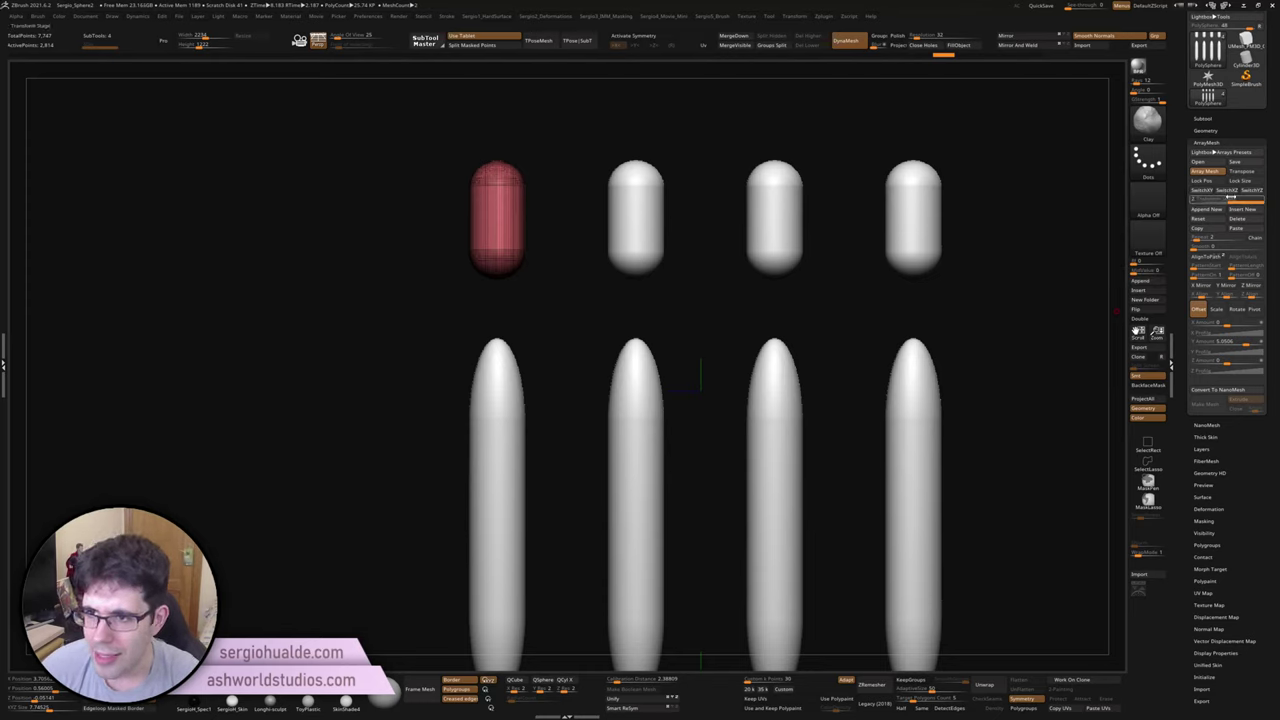
pyautogui.click(1235, 220)
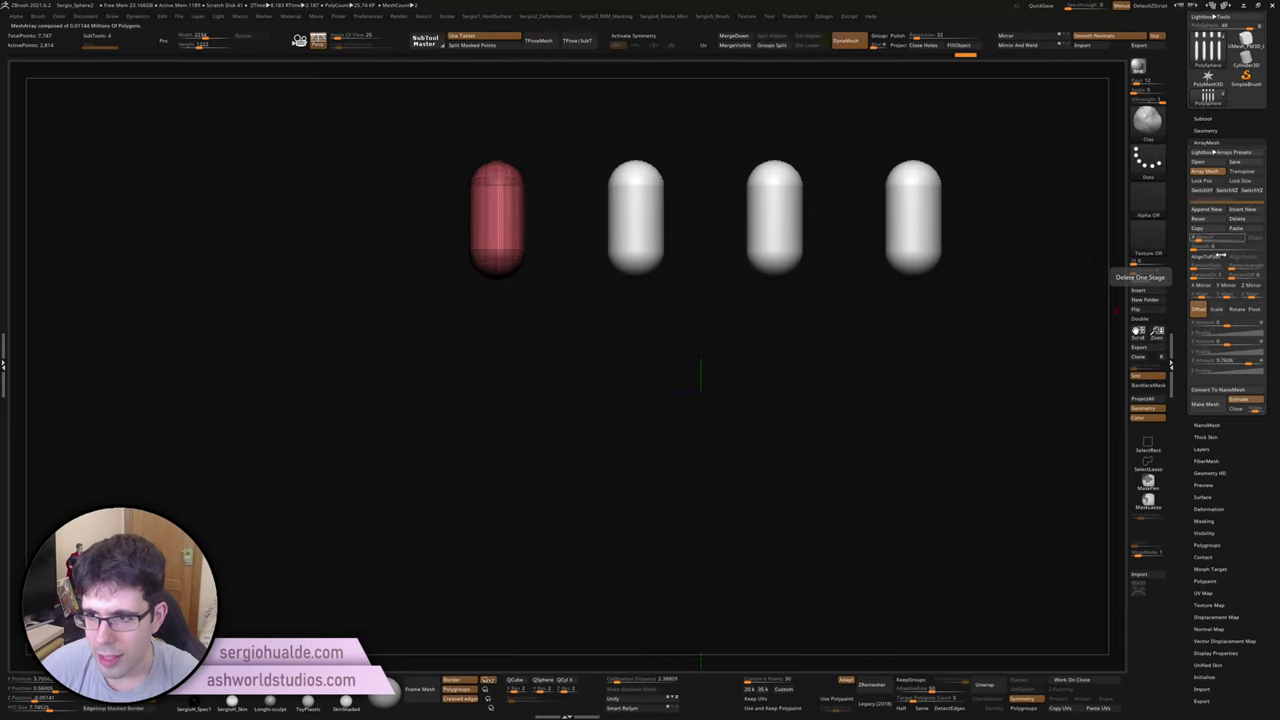
pyautogui.click(1212, 405)
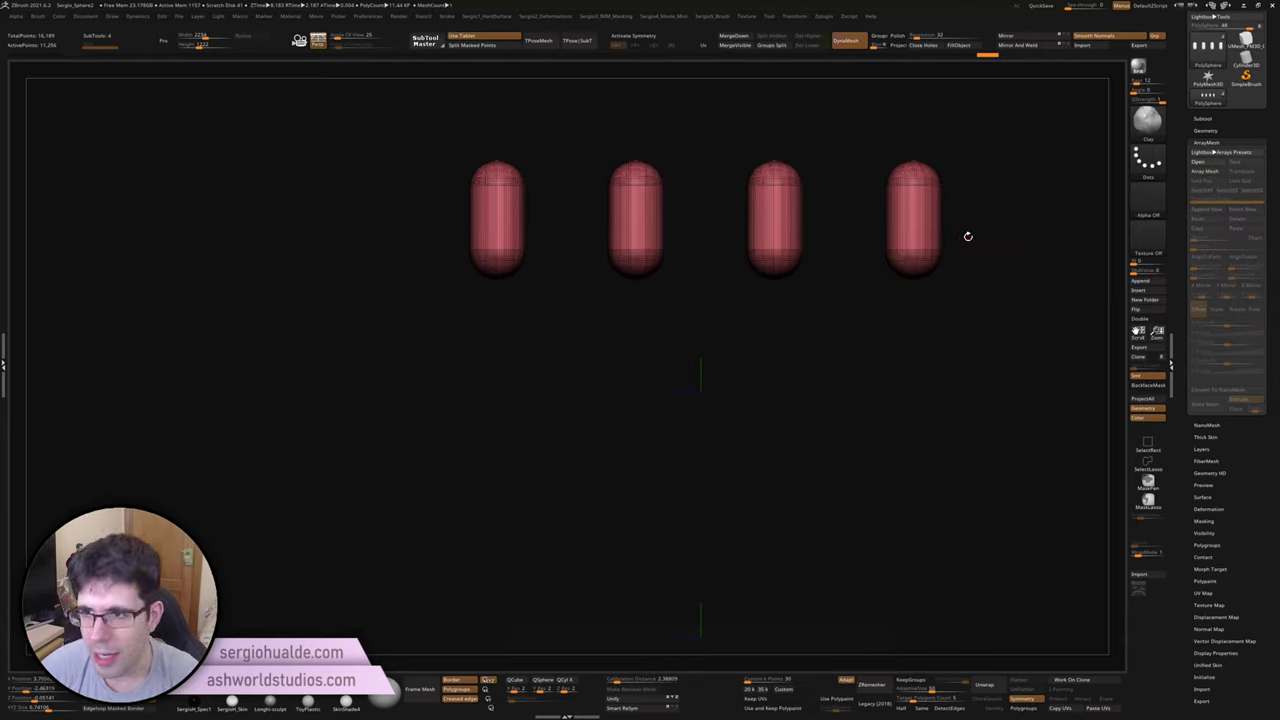
# Step: Re-enable Array Mesh, paste back the tall-capsule stage and Make Mesh again for both rows
pyautogui.click(1212, 172)
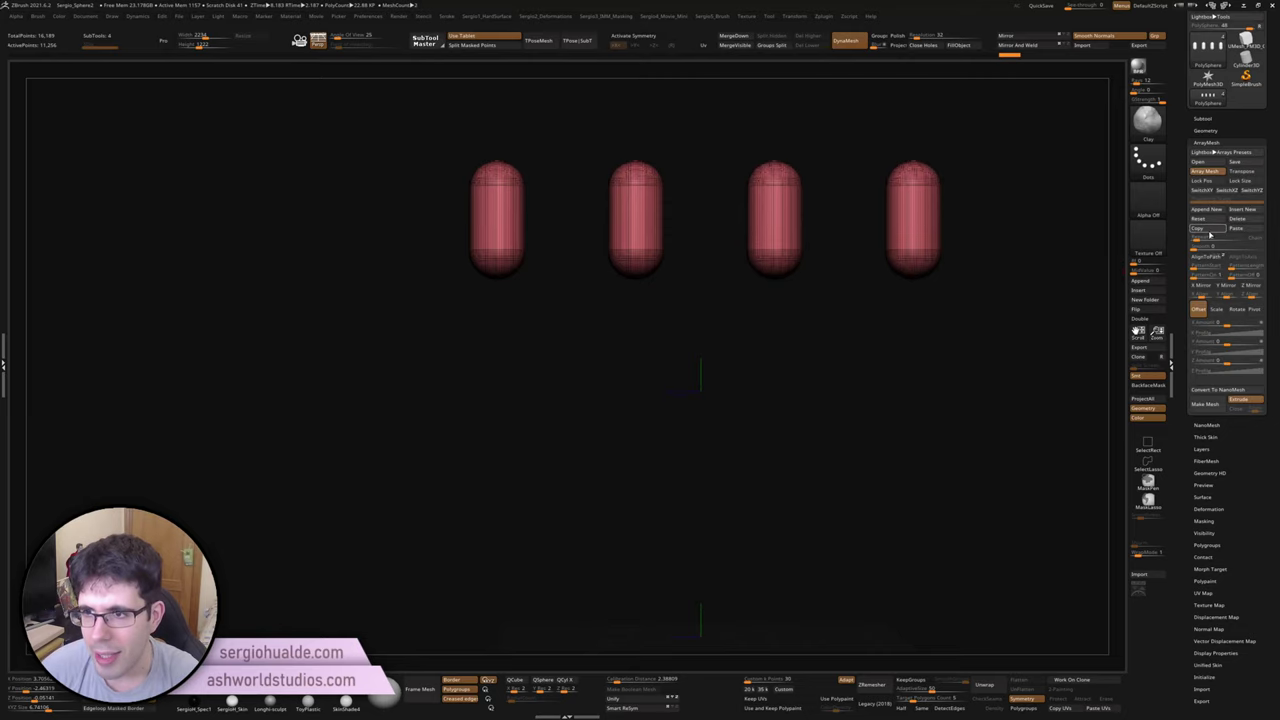
pyautogui.click(1238, 230)
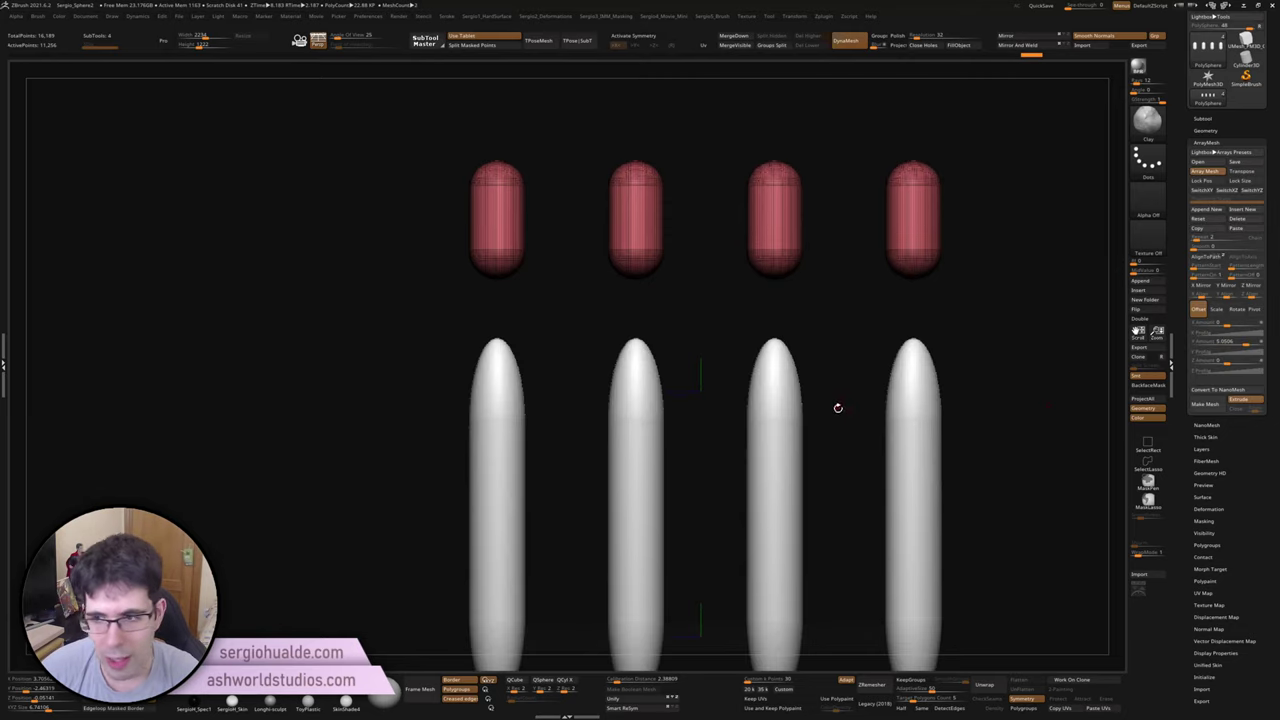
pyautogui.click(1216, 405)
pyautogui.press('f')
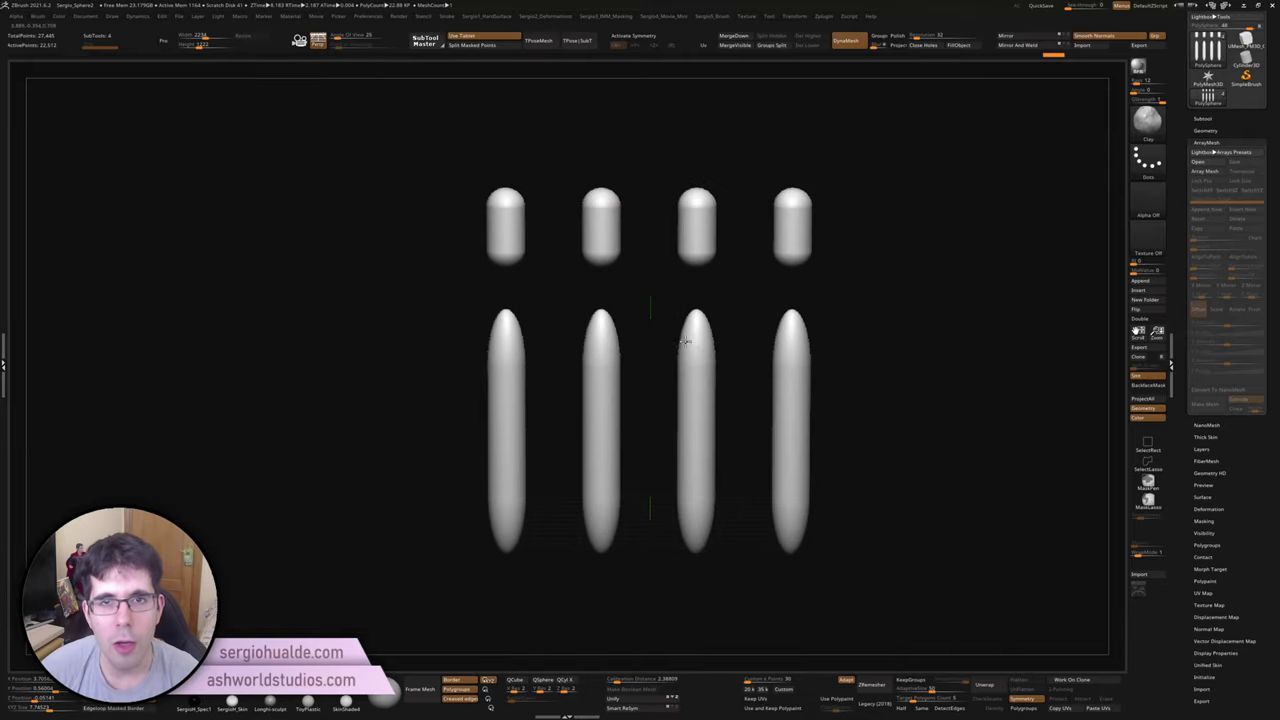
# Step: Inspect the baked capsules with Polyframe to confirm they form one solid mesh
pyautogui.hotkey('shift', 'f')
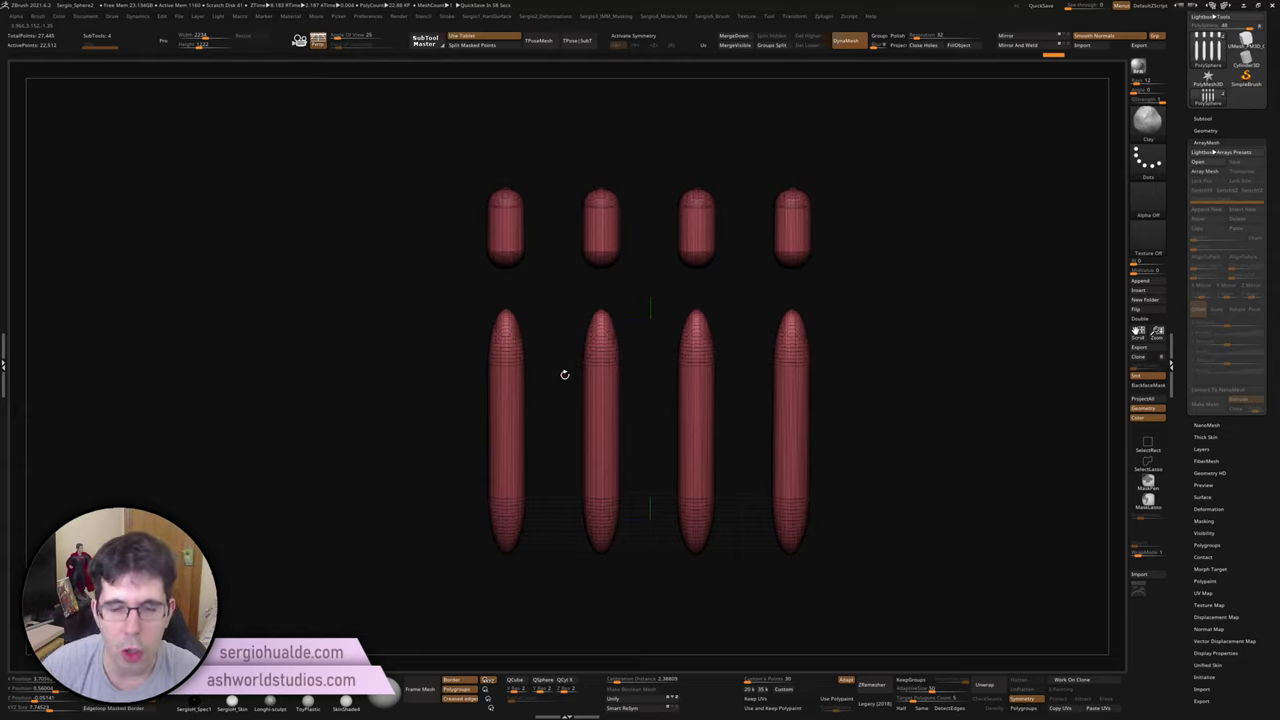
pyautogui.moveTo(565, 374)
pyautogui.mouseDown()
pyautogui.moveTo(655, 364)
pyautogui.moveTo(663, 337)
pyautogui.mouseUp()
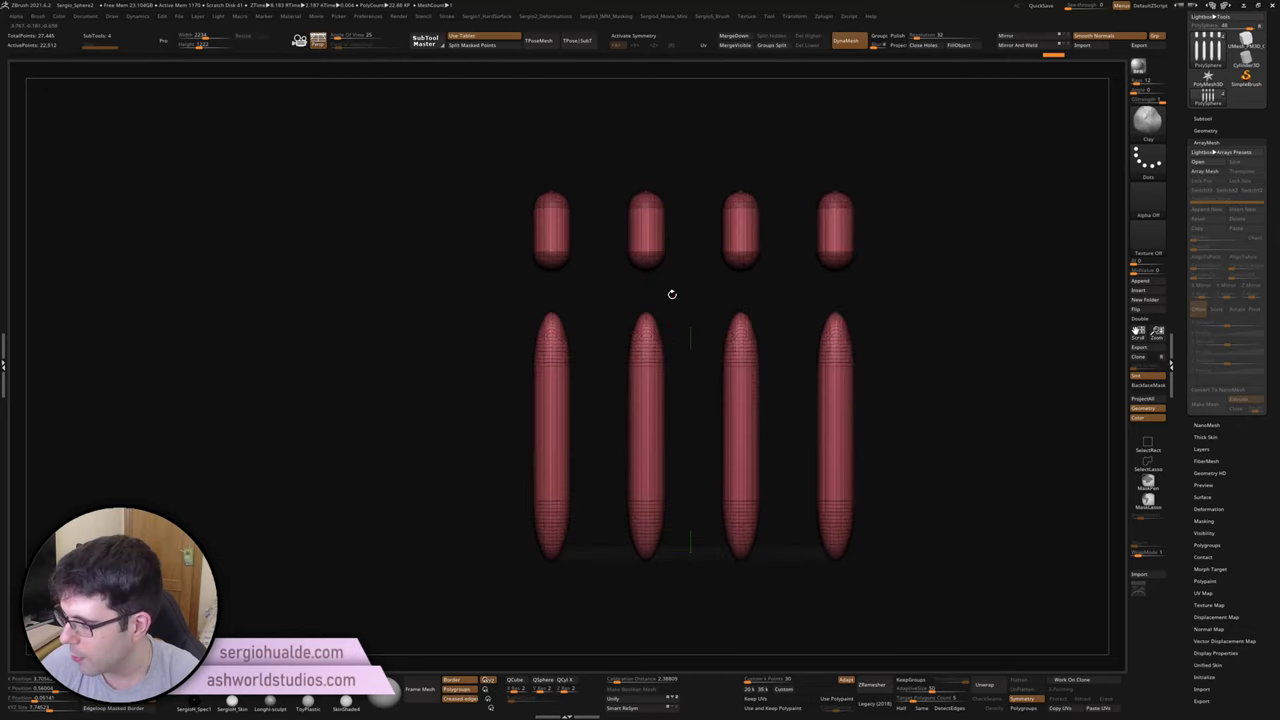
pyautogui.keyDown('alt'); pyautogui.moveTo(672, 294); pyautogui.dragTo(677, 331); pyautogui.keyUp('alt')
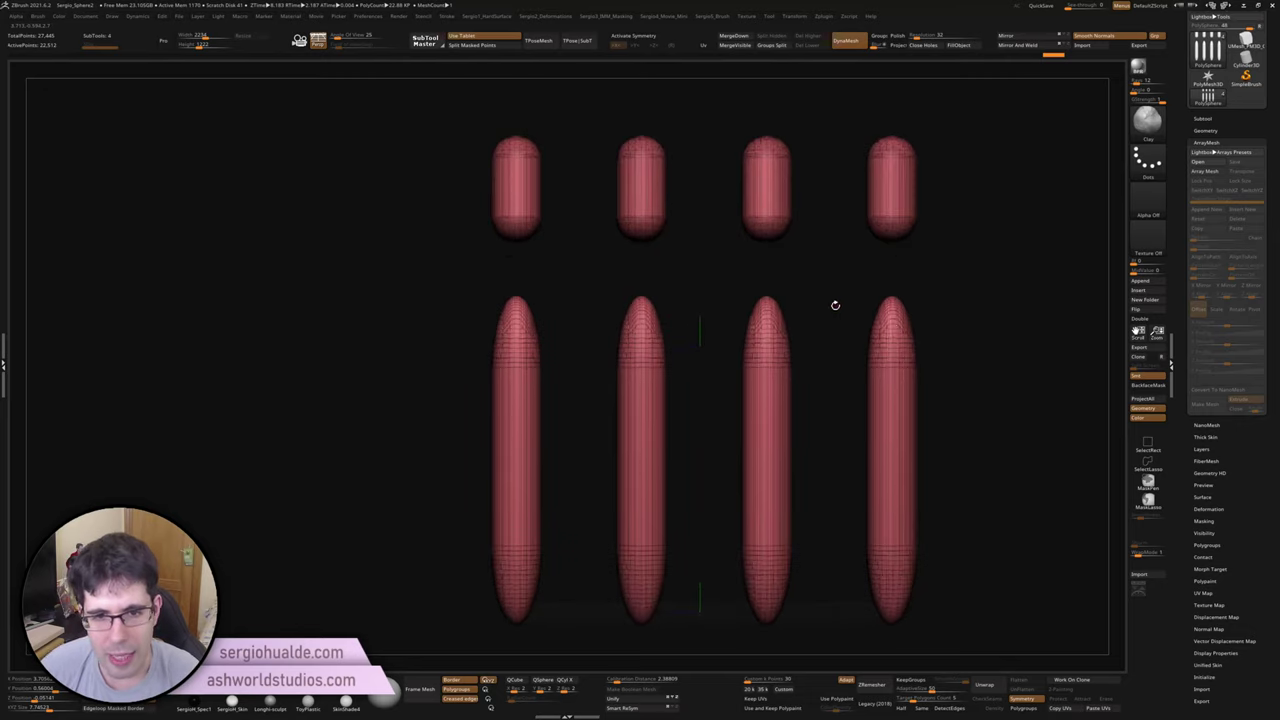
pyautogui.hotkey('shift', 'f')
pyautogui.keyDown('alt'); pyautogui.moveTo(823, 323); pyautogui.dragTo(760, 323); pyautogui.keyUp('alt')
# Step: Undo a stray change to restore the tall capsules and show the cube and cylinder subtools again
pyautogui.click(1202, 118)
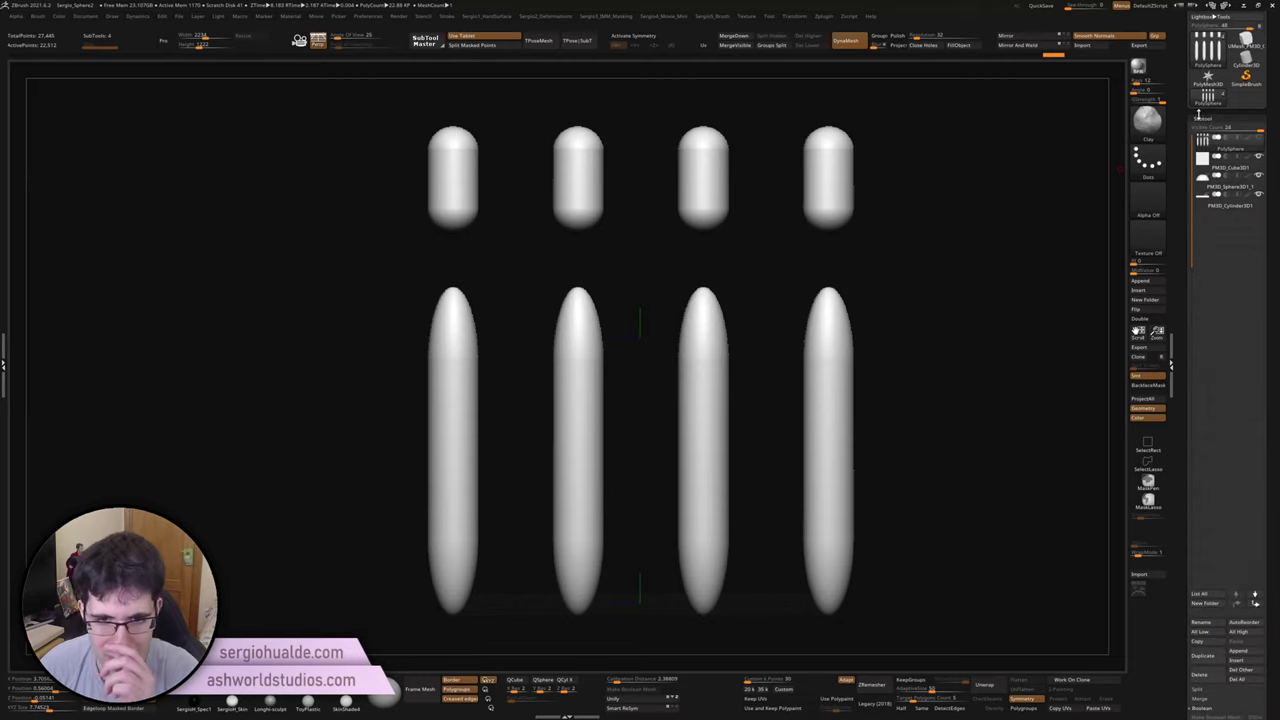
pyautogui.click(1222, 118)
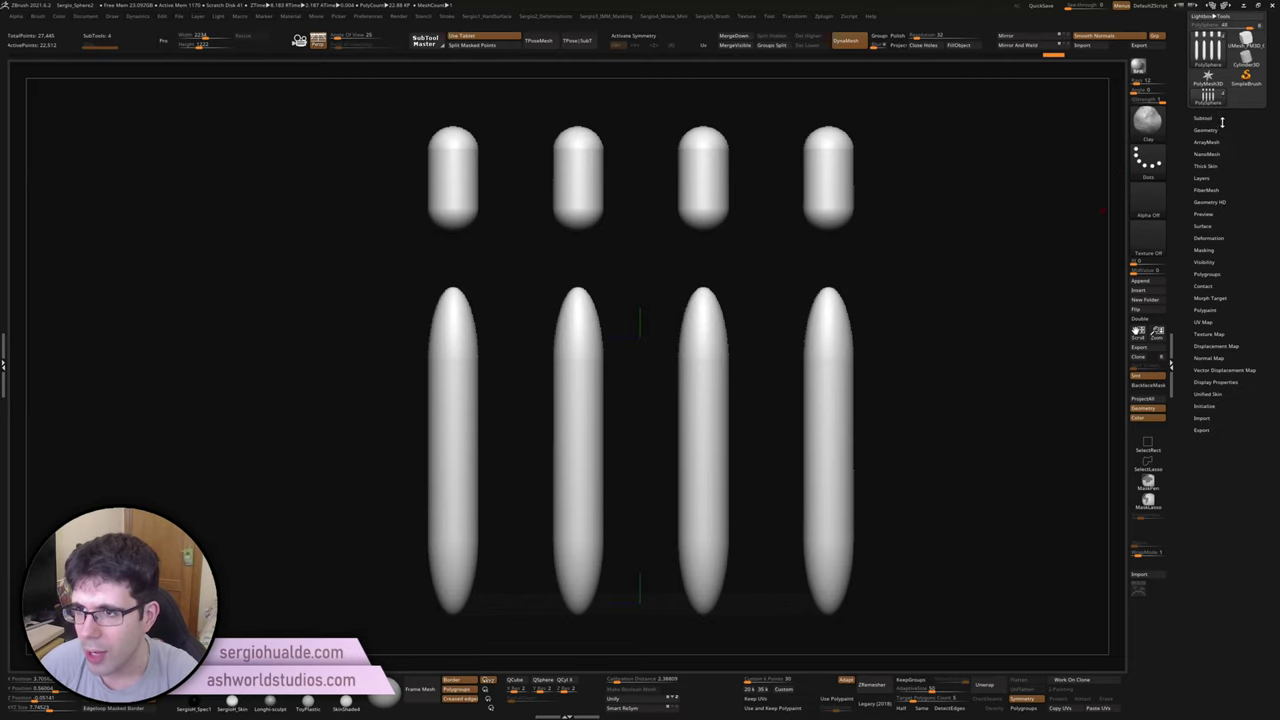
pyautogui.click(1217, 141)
pyautogui.hotkey('ctrl', 'z')
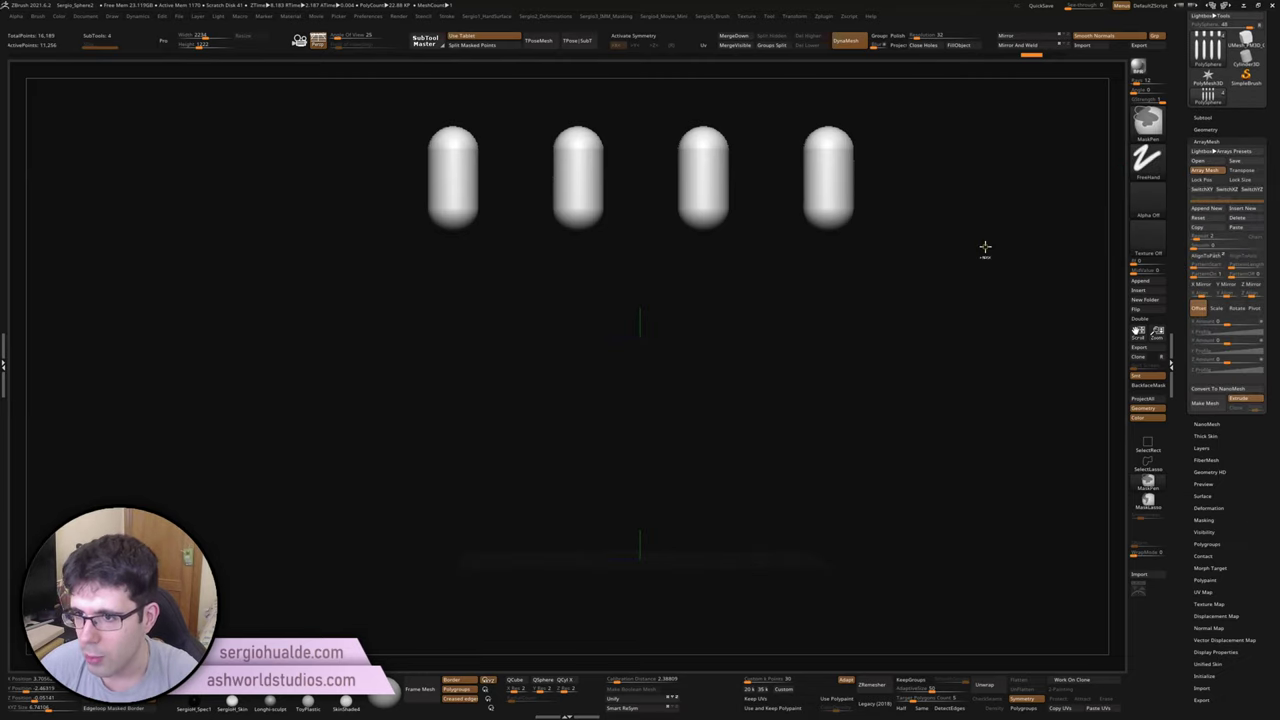
pyautogui.hotkey('ctrl', 'shift', 'z')
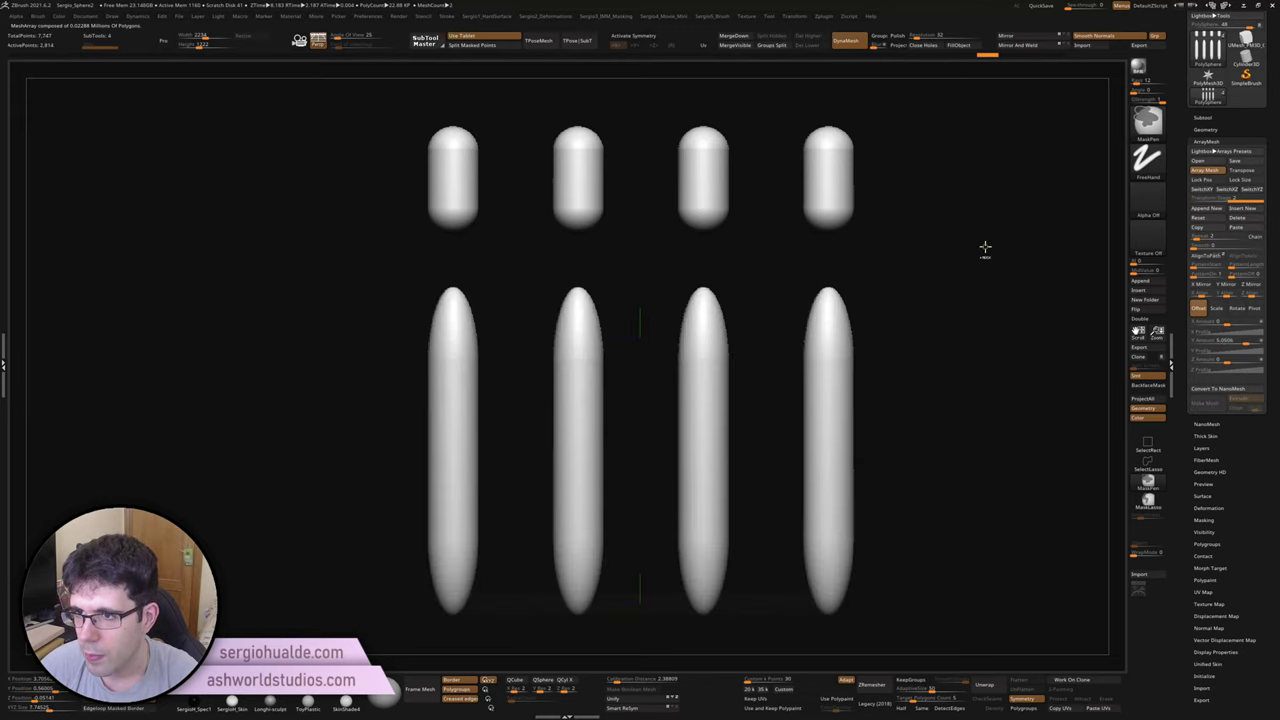
pyautogui.click(1203, 118)
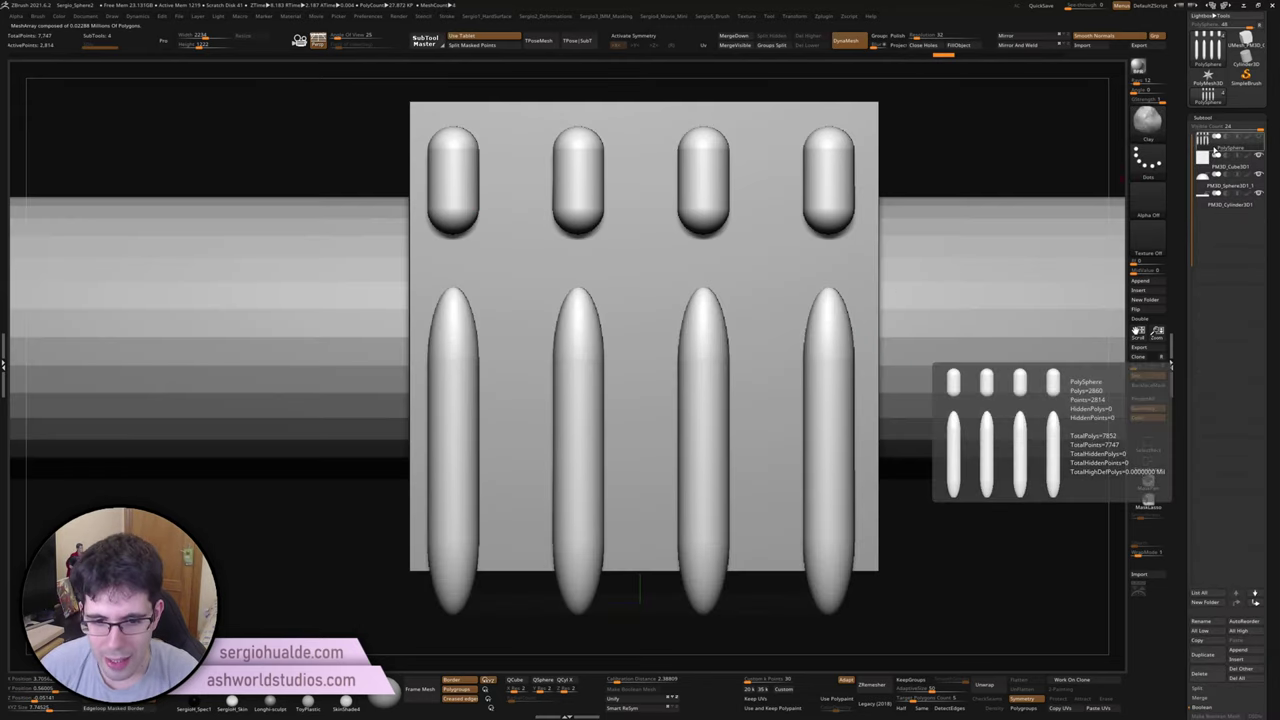
pyautogui.moveTo(1226, 148)
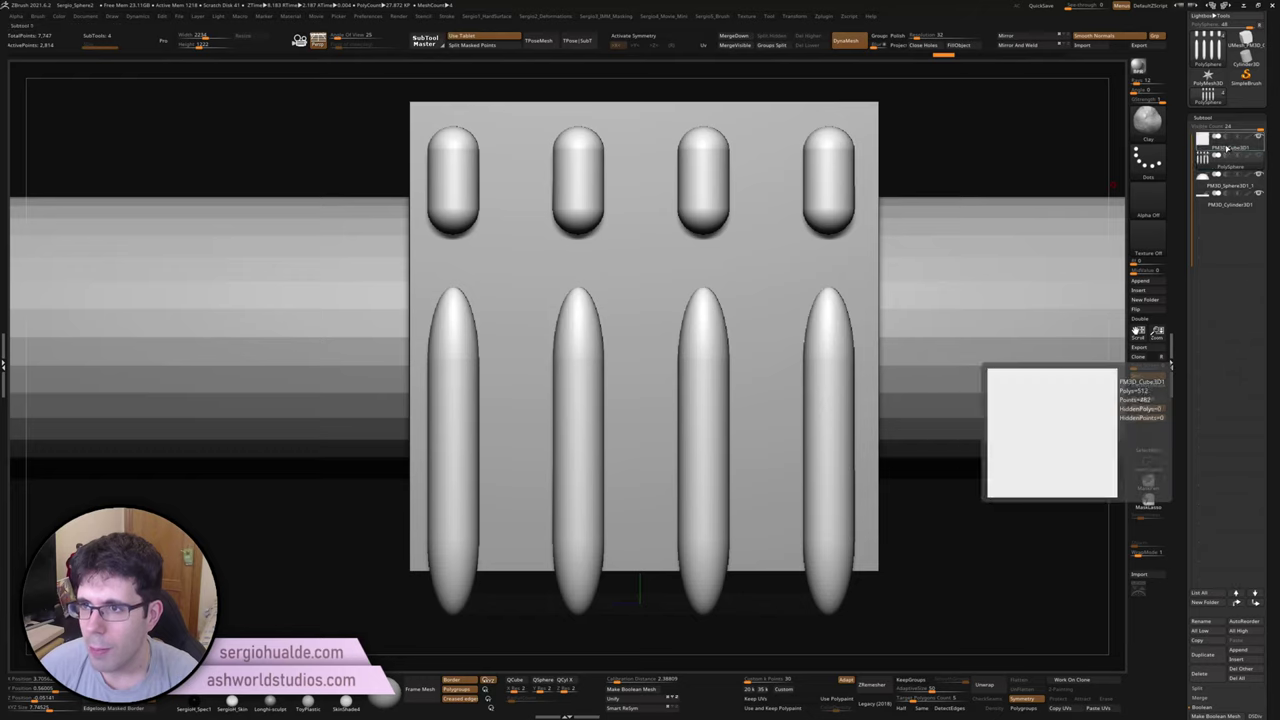
# Step: Select the capsule-hole subtool and bring up the move gizmo on it
pyautogui.click(1215, 140)
pyautogui.moveTo(753, 326)
pyautogui.mouseDown(button='right')
pyautogui.moveTo(737, 337)
pyautogui.moveTo(697, 297)
pyautogui.moveTo(877, 222)
pyautogui.mouseUp(button='right')
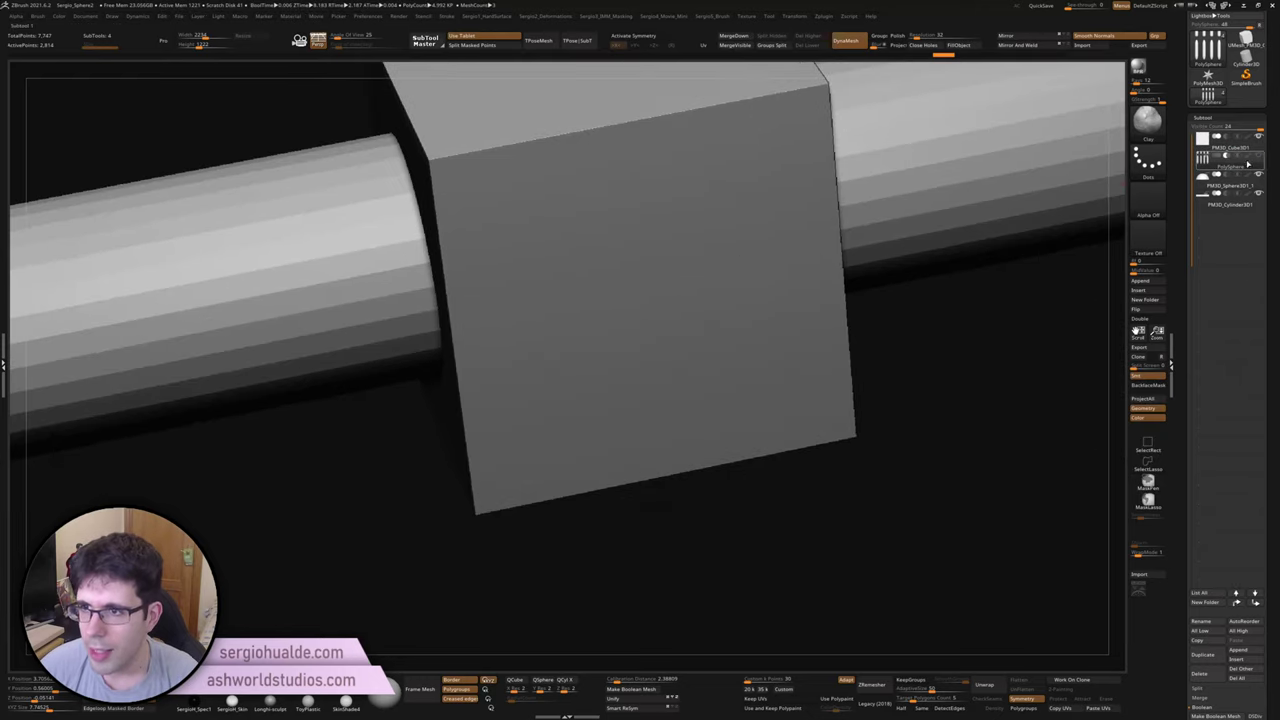
pyautogui.moveTo(807, 300)
pyautogui.mouseDown(button='right')
pyautogui.moveTo(587, 257)
pyautogui.moveTo(612, 240)
pyautogui.moveTo(608, 214)
pyautogui.mouseUp(button='right')
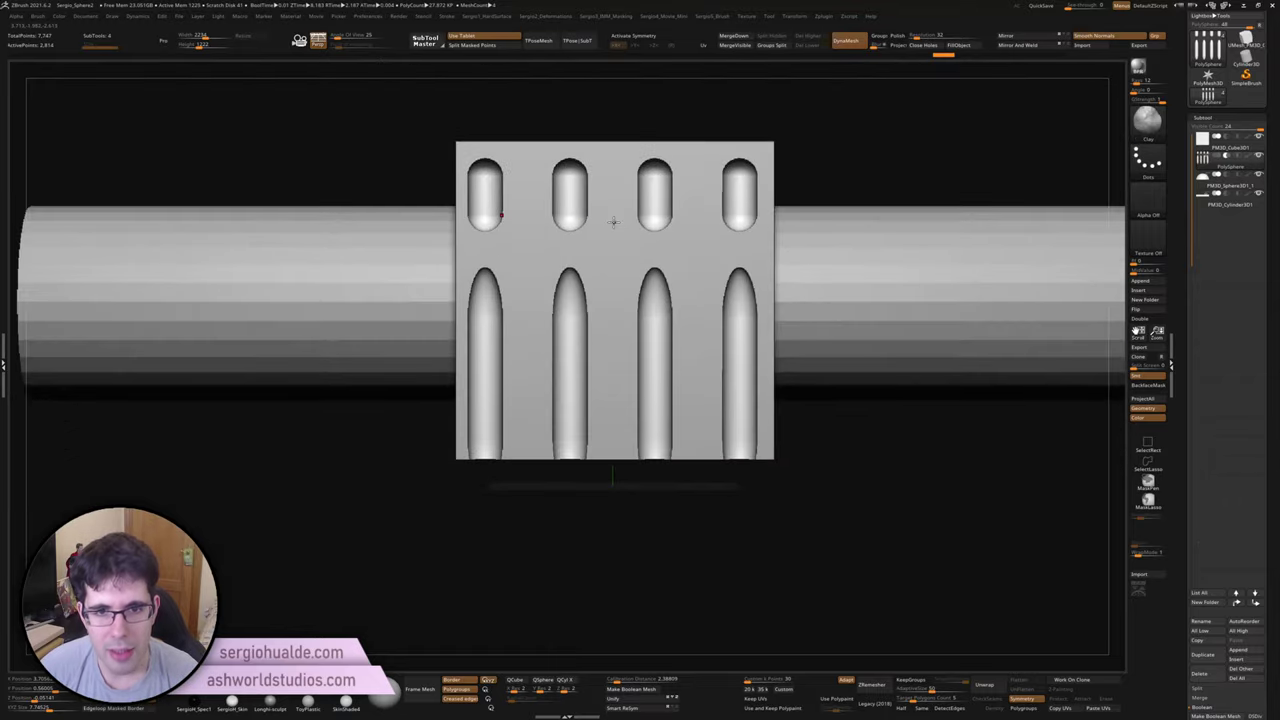
pyautogui.press('w')
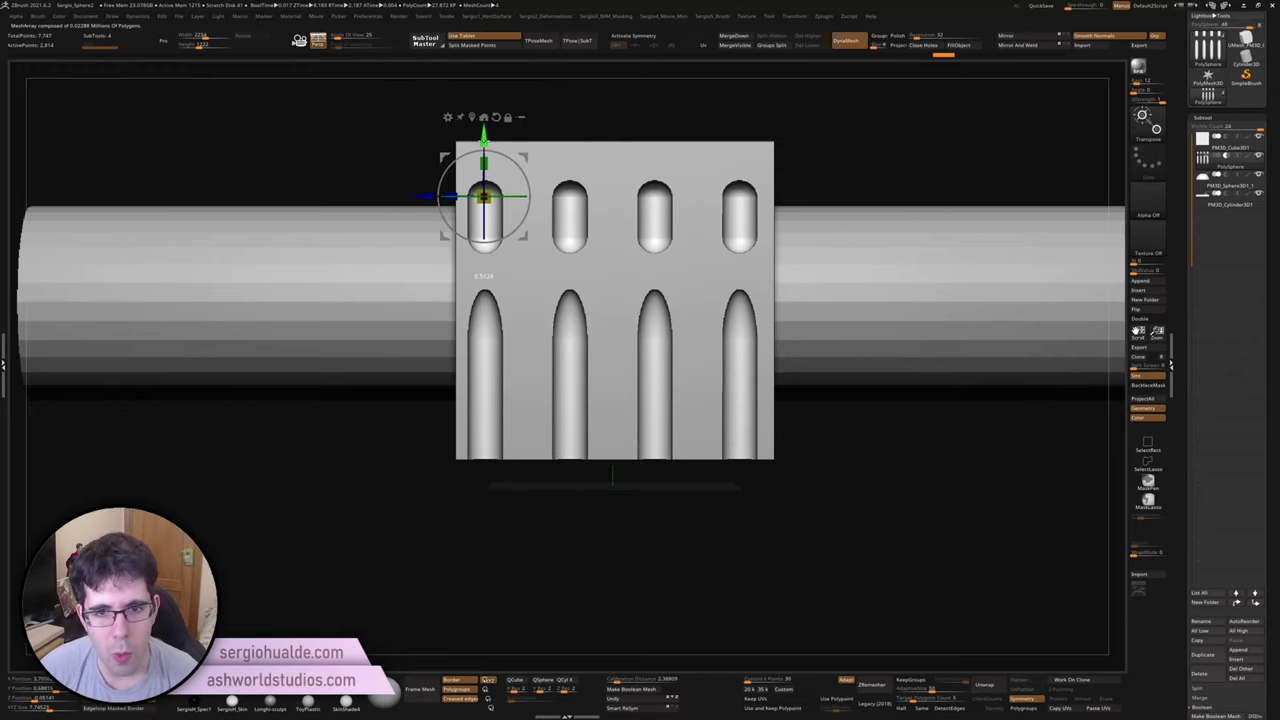
pyautogui.moveTo(480, 252)
pyautogui.mouseDown(button='right')
pyautogui.moveTo(528, 254)
pyautogui.moveTo(586, 229)
pyautogui.moveTo(690, 317)
pyautogui.moveTo(651, 268)
pyautogui.moveTo(620, 260)
pyautogui.moveTo(640, 300)
pyautogui.mouseUp(button='right')
# Step: Adjust the ArrayMesh length of the capsule holes, rotate the copies, and check the slotted face
pyautogui.click(1225, 122)
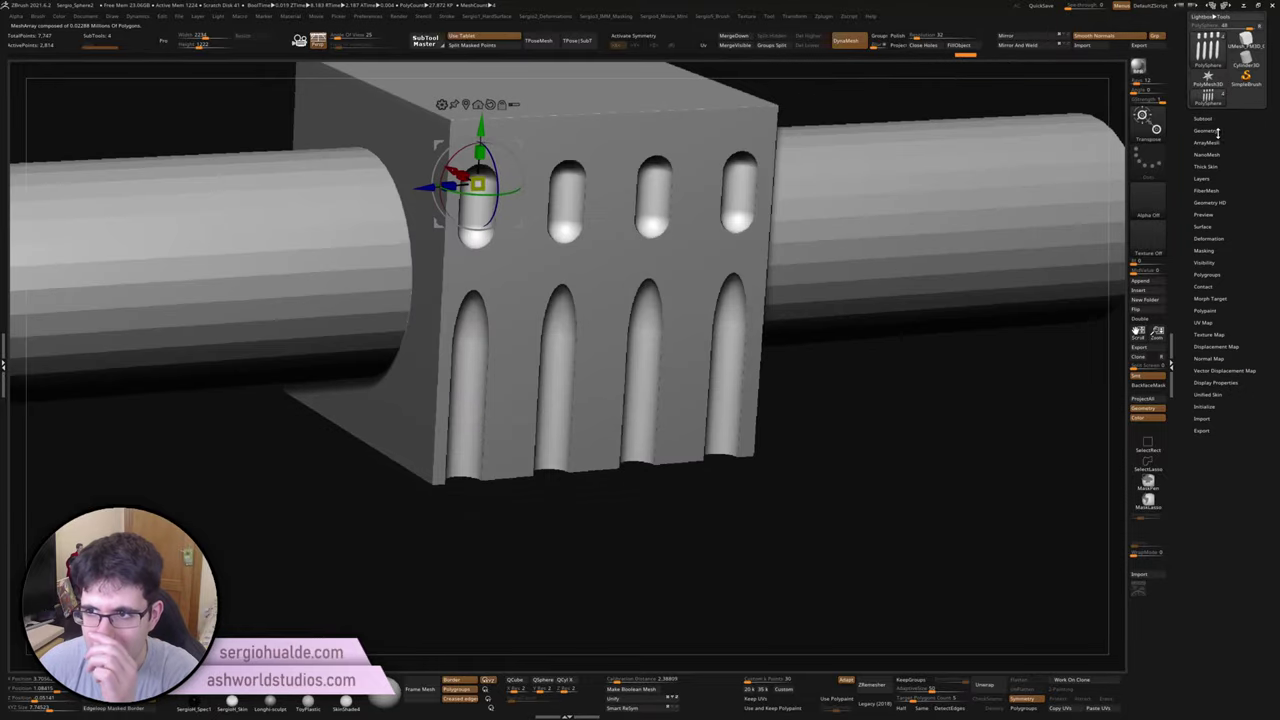
pyautogui.click(1217, 142)
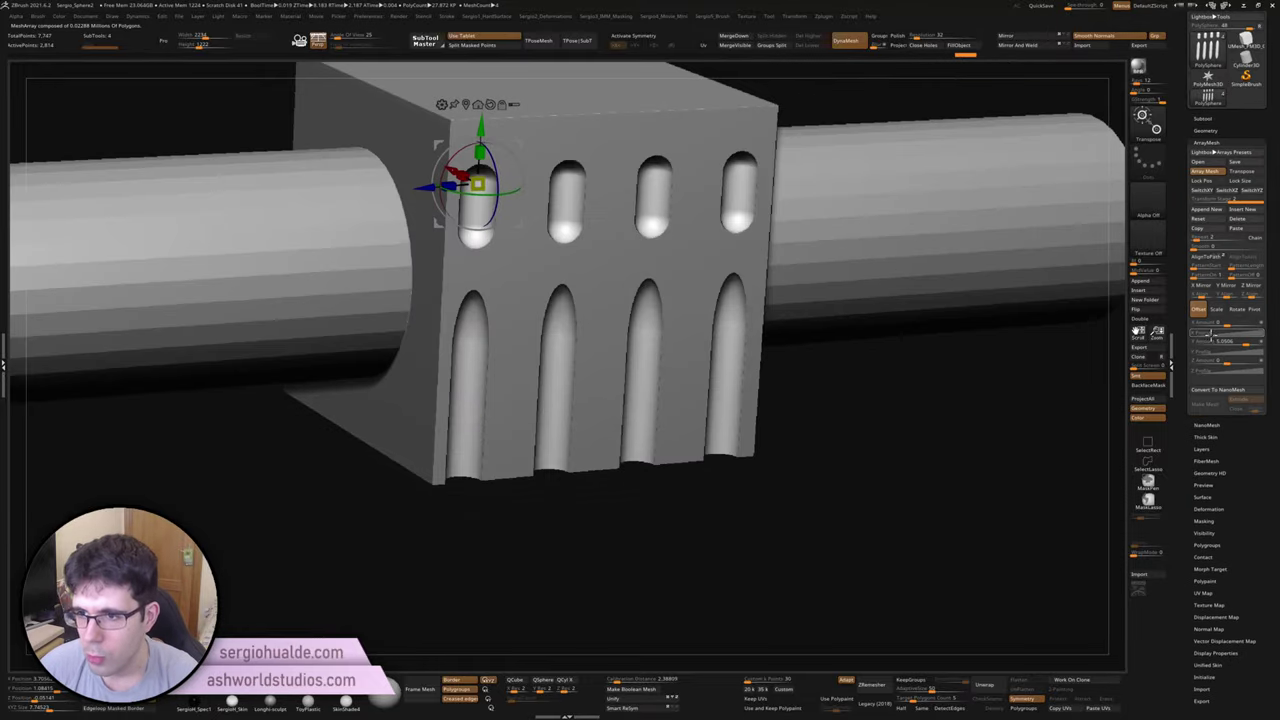
pyautogui.moveTo(1240, 342); pyautogui.dragTo(1244, 343)
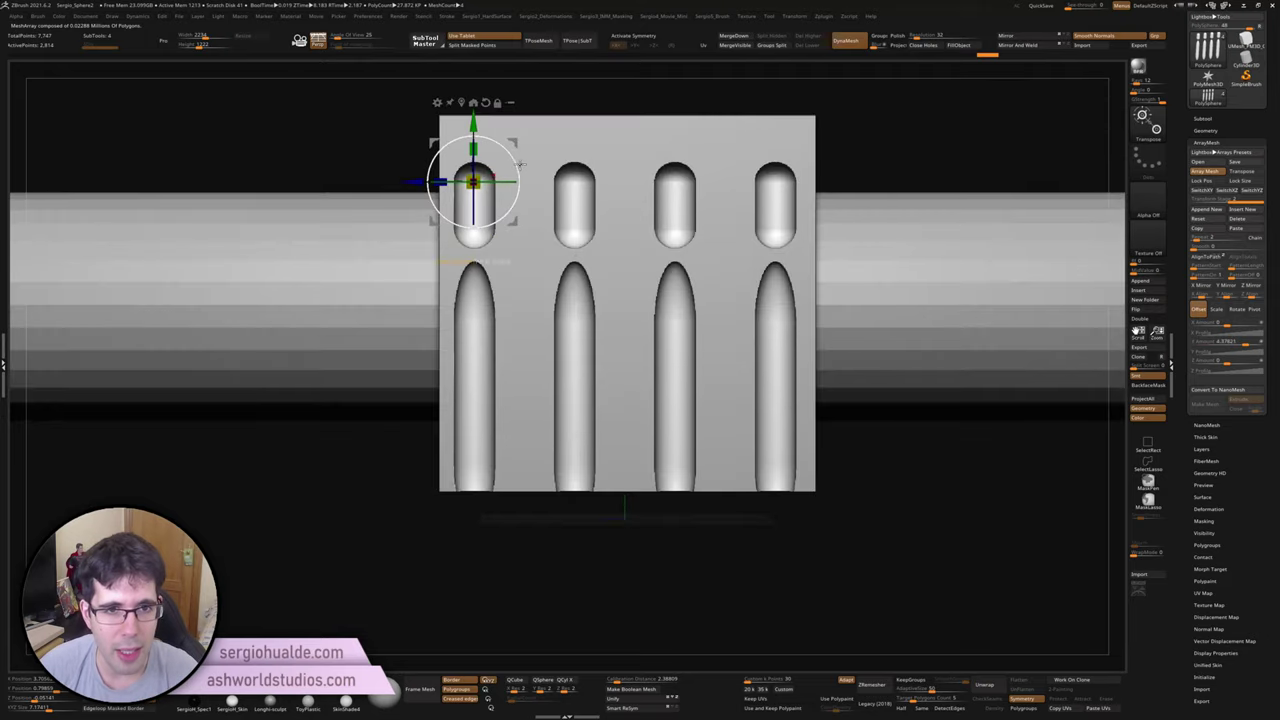
pyautogui.moveTo(520, 178)
pyautogui.mouseDown()
pyautogui.moveTo(527, 190)
pyautogui.moveTo(539, 179)
pyautogui.moveTo(551, 203)
pyautogui.mouseUp()
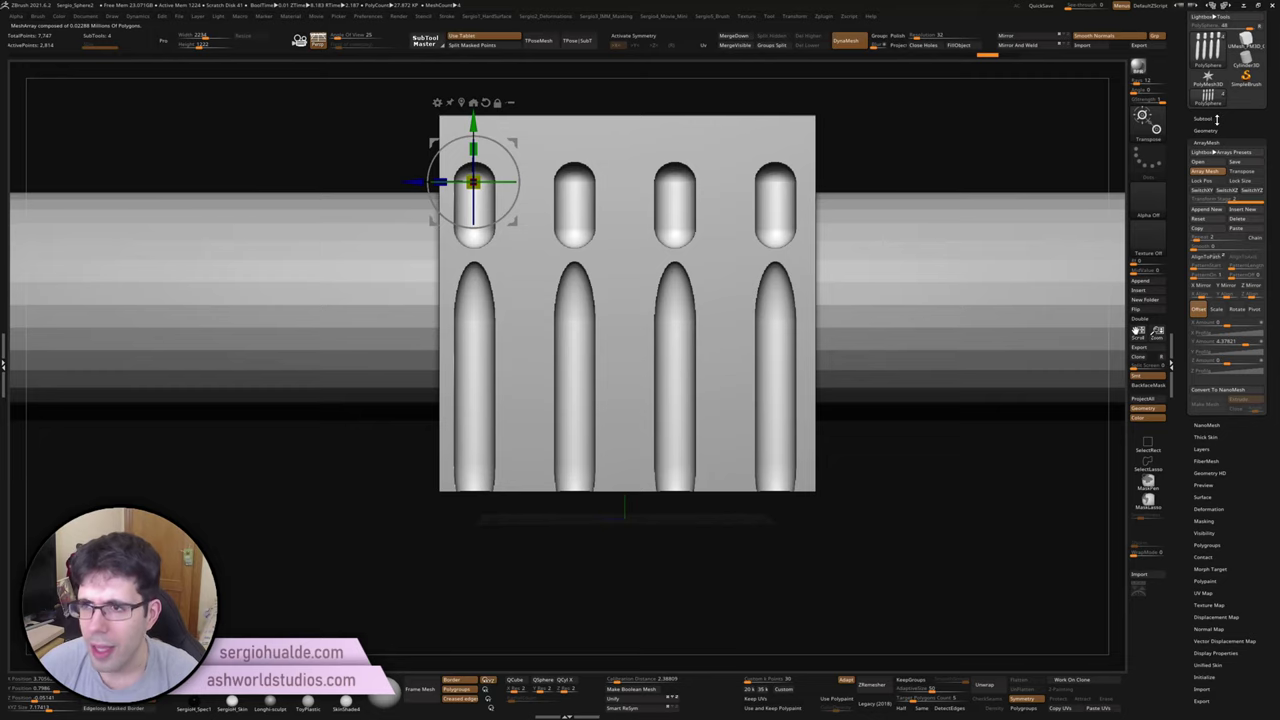
pyautogui.moveTo(474, 180); pyautogui.dragTo(490, 175, button='right')
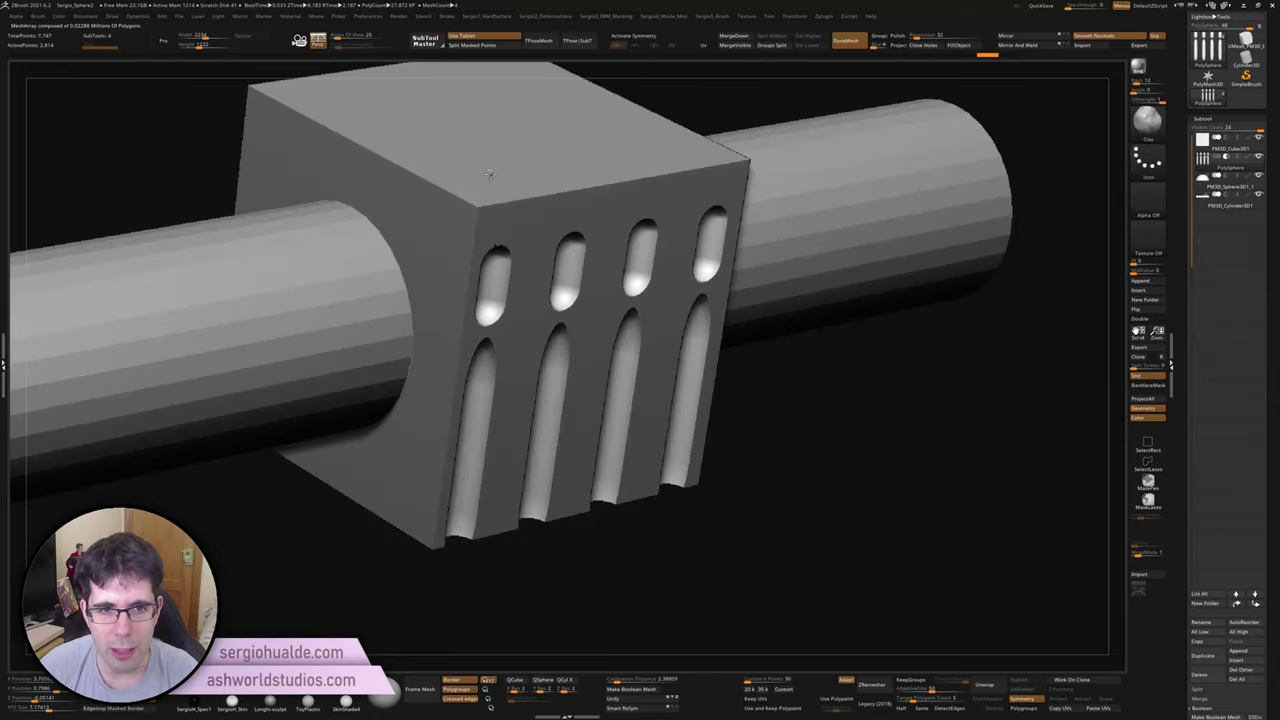
pyautogui.scroll(3, 490, 175)
pyautogui.press('f')
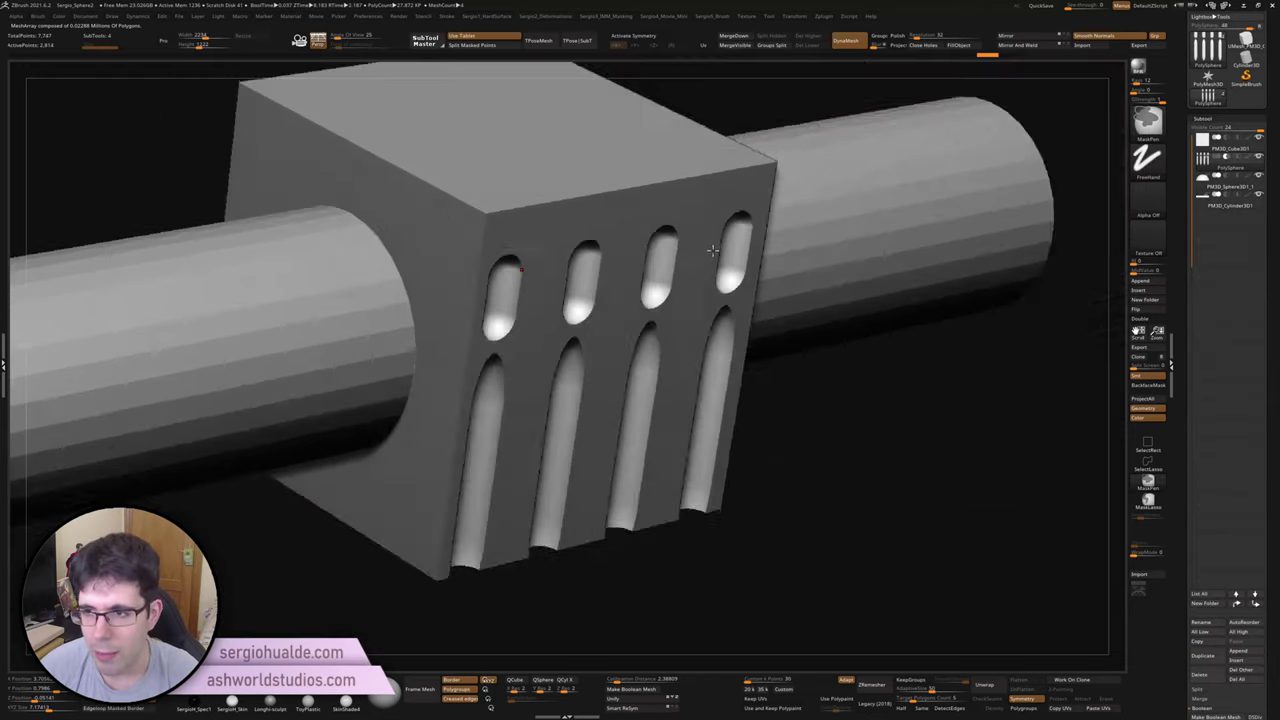
pyautogui.keyDown('shift'); pyautogui.moveTo(666, 133); pyautogui.dragTo(793, 262, button='right'); pyautogui.keyUp('shift')
# Step: Append a Cube3D subtool and hide the cylinder
pyautogui.click(1145, 282)
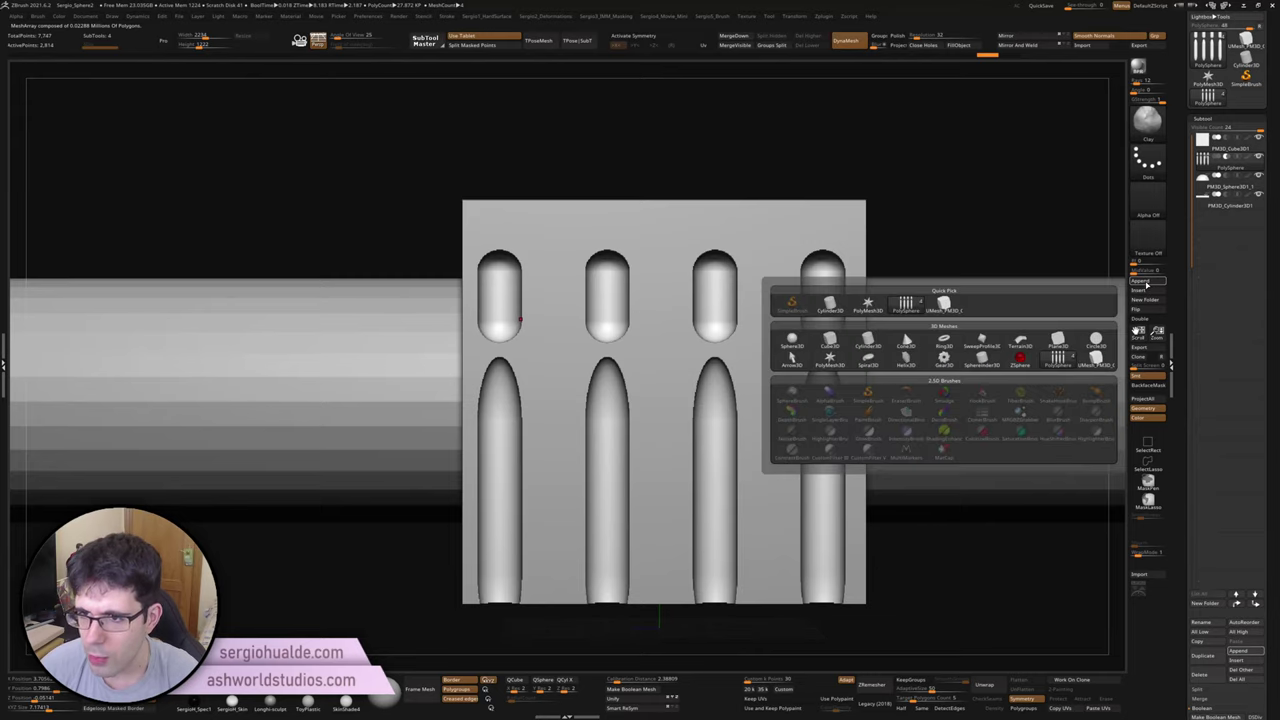
pyautogui.click(818, 342)
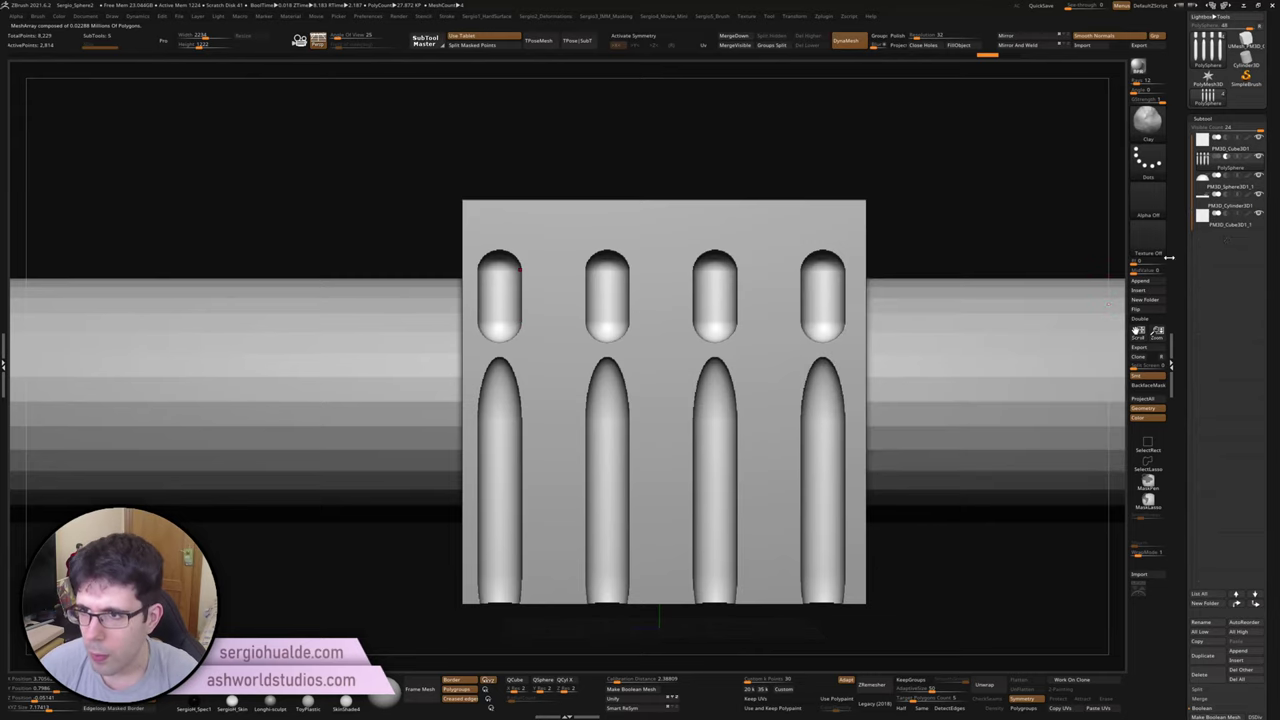
pyautogui.press('w')
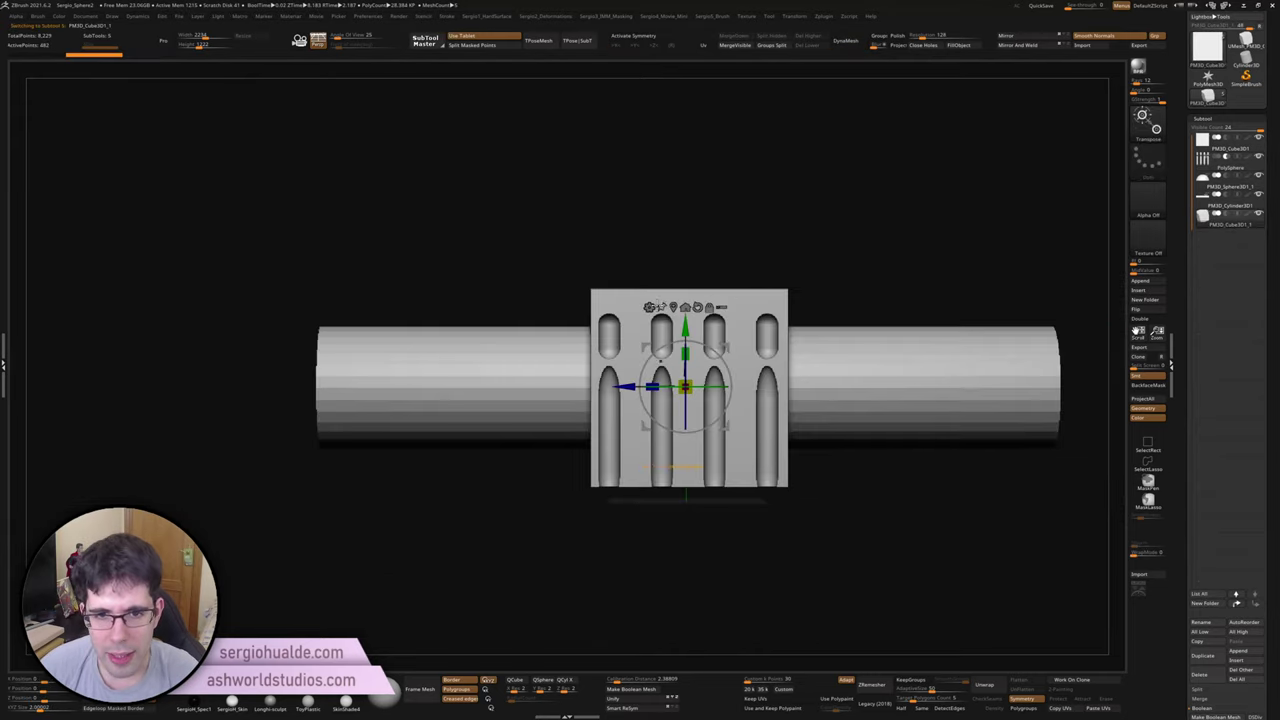
pyautogui.click(1241, 218)
pyautogui.click(1147, 408)
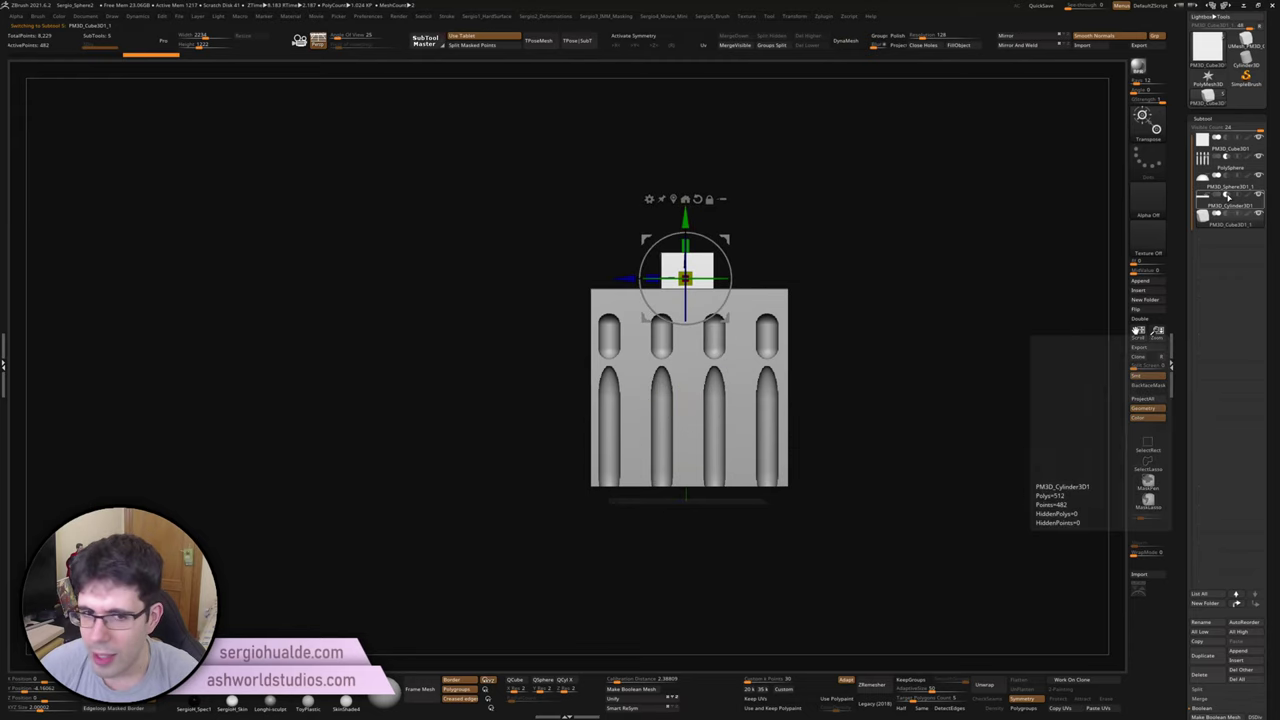
# Step: Move the small cube with the Transpose gizmo and shrink it to about half size
pyautogui.moveTo(560, 330)
pyautogui.mouseDown()
pyautogui.moveTo(735, 403)
pyautogui.moveTo(640, 400)
pyautogui.mouseUp()
pyautogui.moveTo(623, 266); pyautogui.dragTo(858, 272)
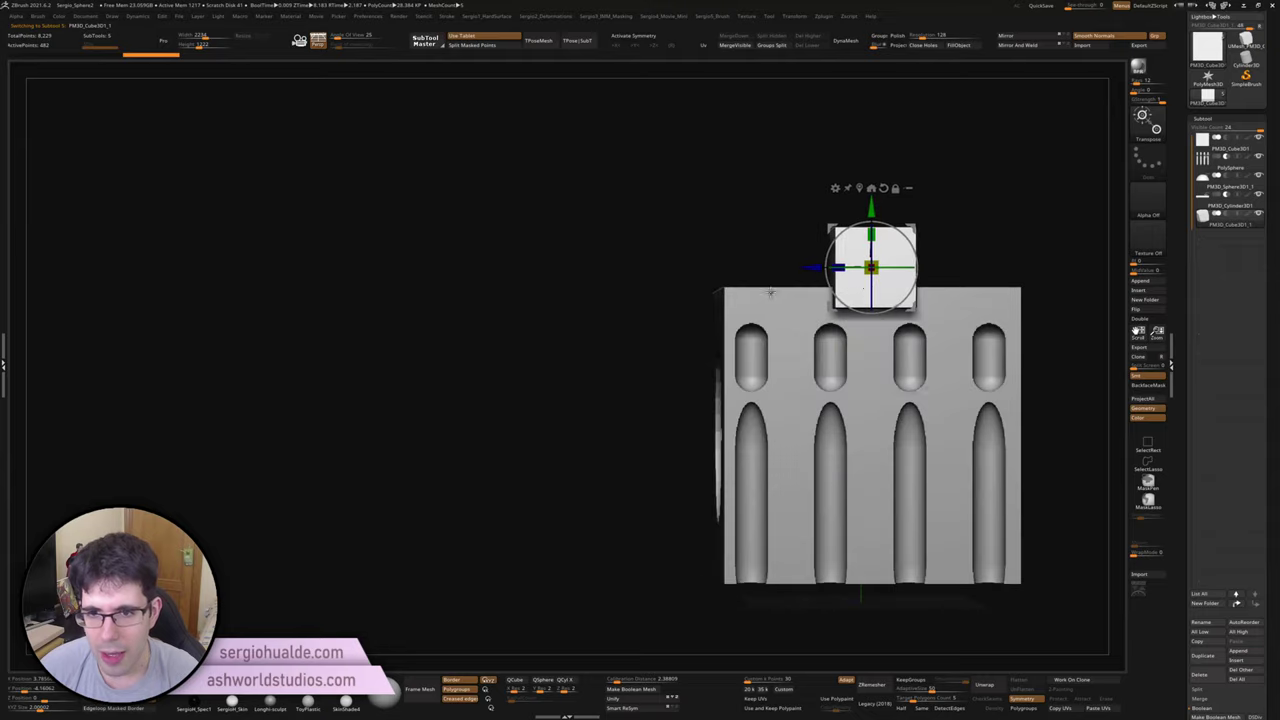
pyautogui.scroll(2, 848, 265)
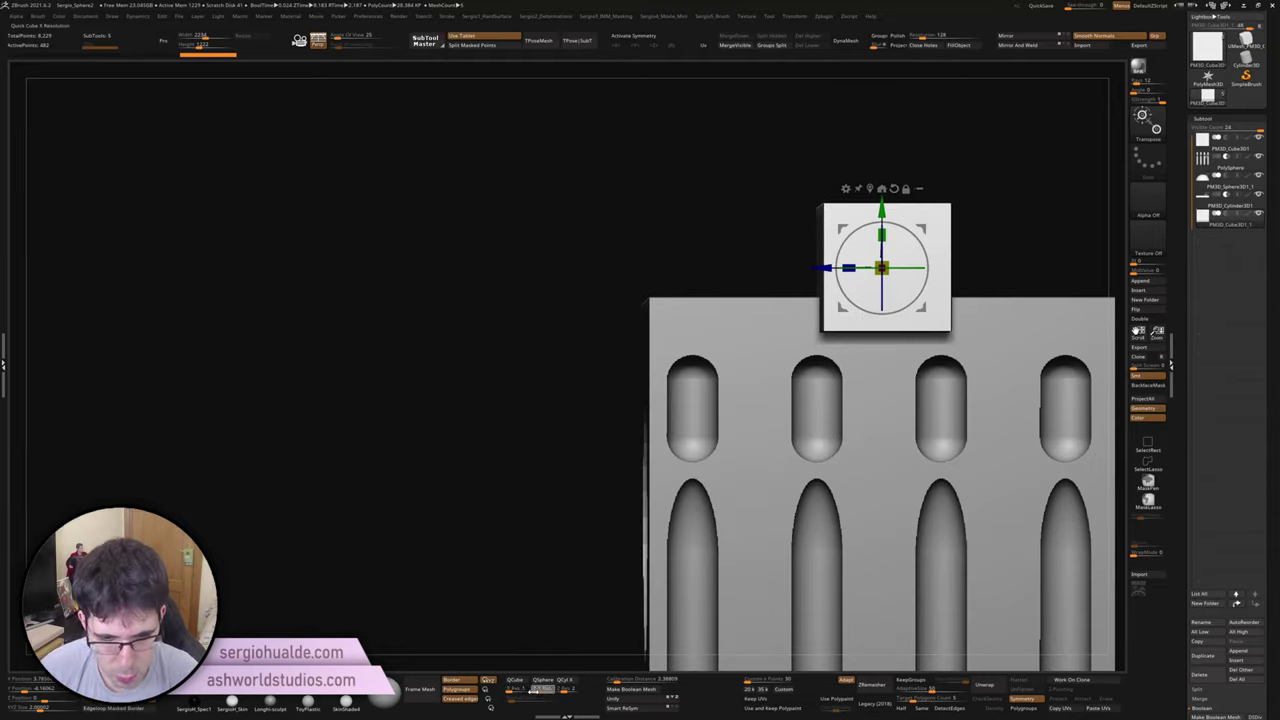
pyautogui.click(520, 683)
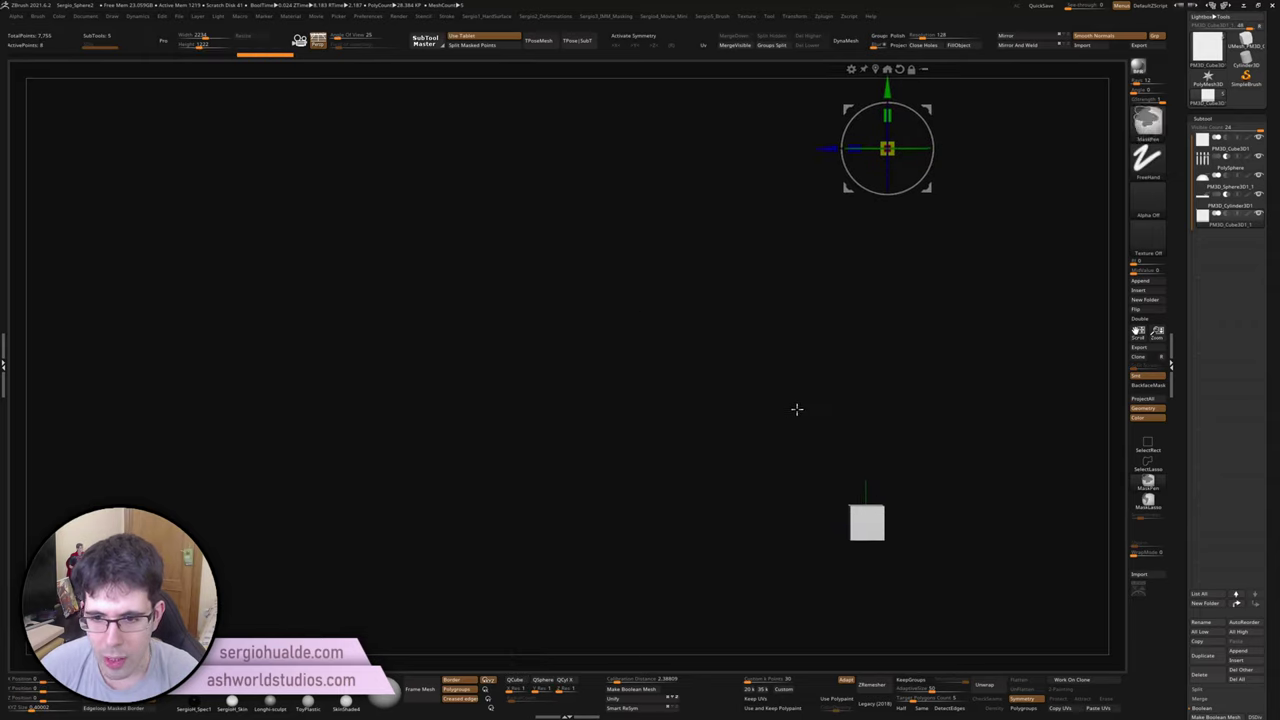
pyautogui.moveTo(797, 409); pyautogui.dragTo(806, 440)
pyautogui.moveTo(823, 72); pyautogui.dragTo(816, 186)
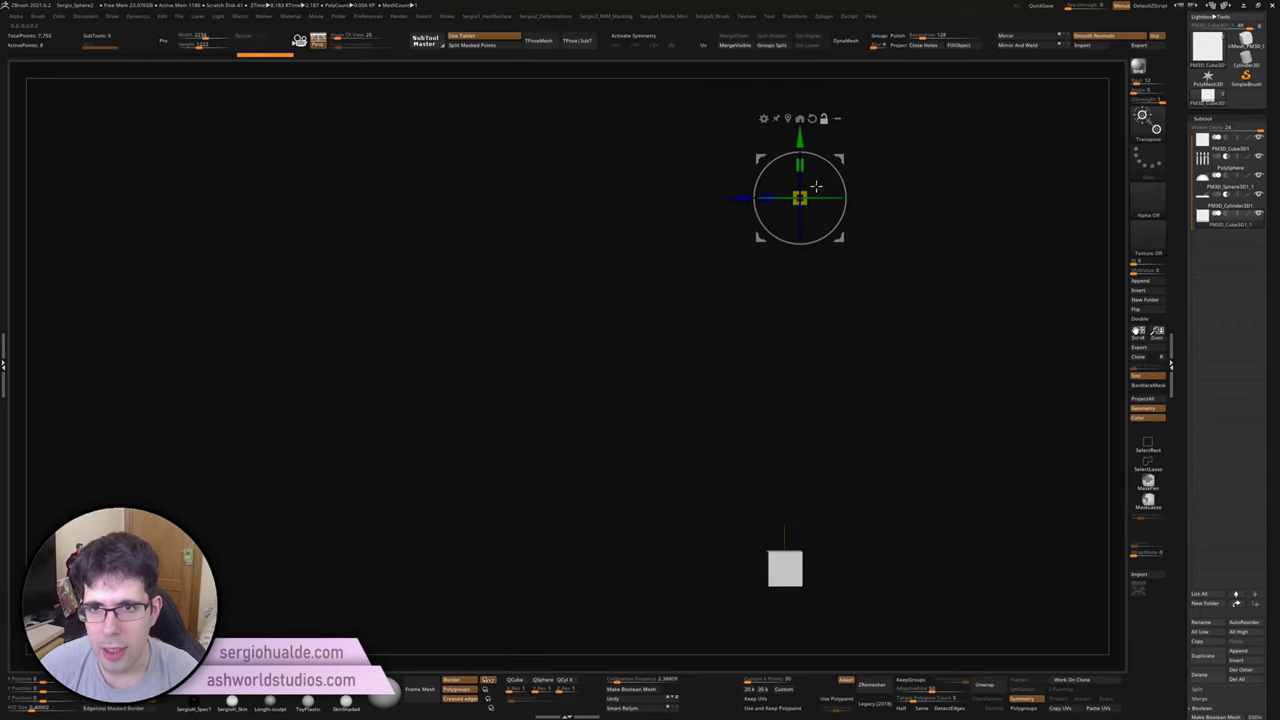
pyautogui.click(785, 568)
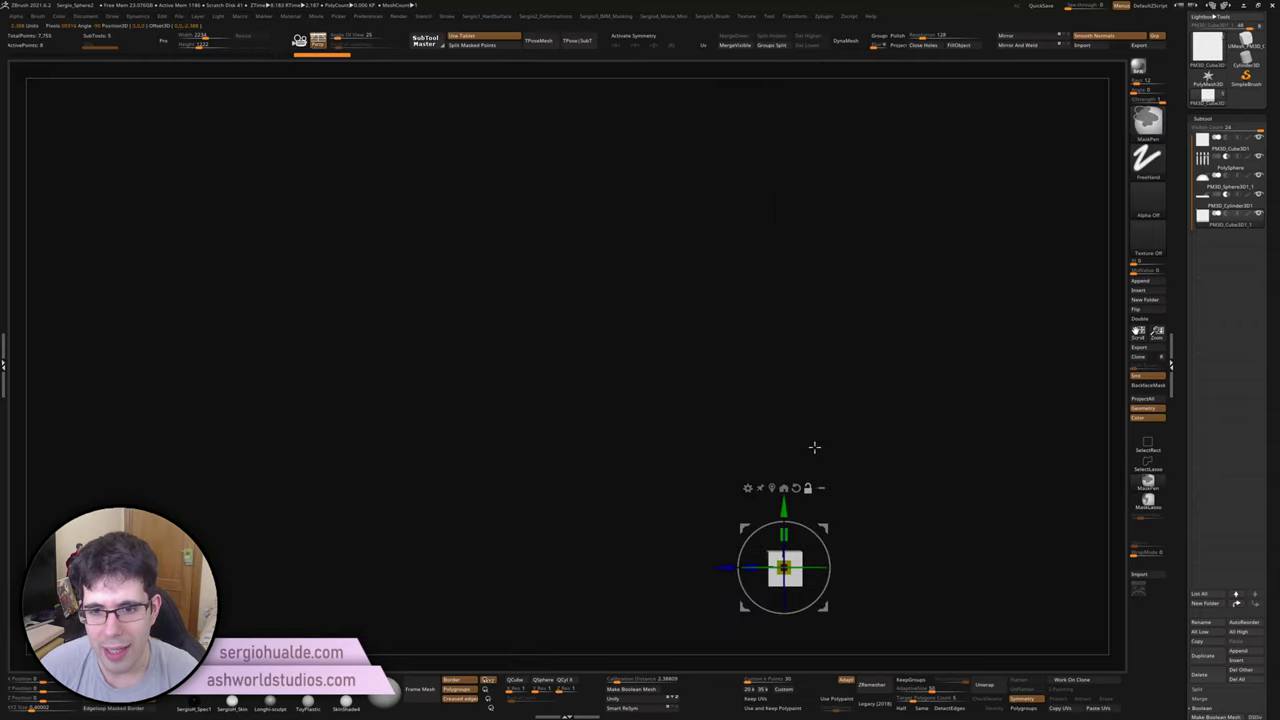
pyautogui.moveTo(776, 476)
pyautogui.mouseDown()
pyautogui.moveTo(785, 241)
pyautogui.moveTo(700, 205)
pyautogui.moveTo(726, 196)
pyautogui.moveTo(834, 277)
pyautogui.moveTo(713, 267)
pyautogui.moveTo(811, 283)
pyautogui.mouseUp()
pyautogui.hotkey('ctrl', 'z')
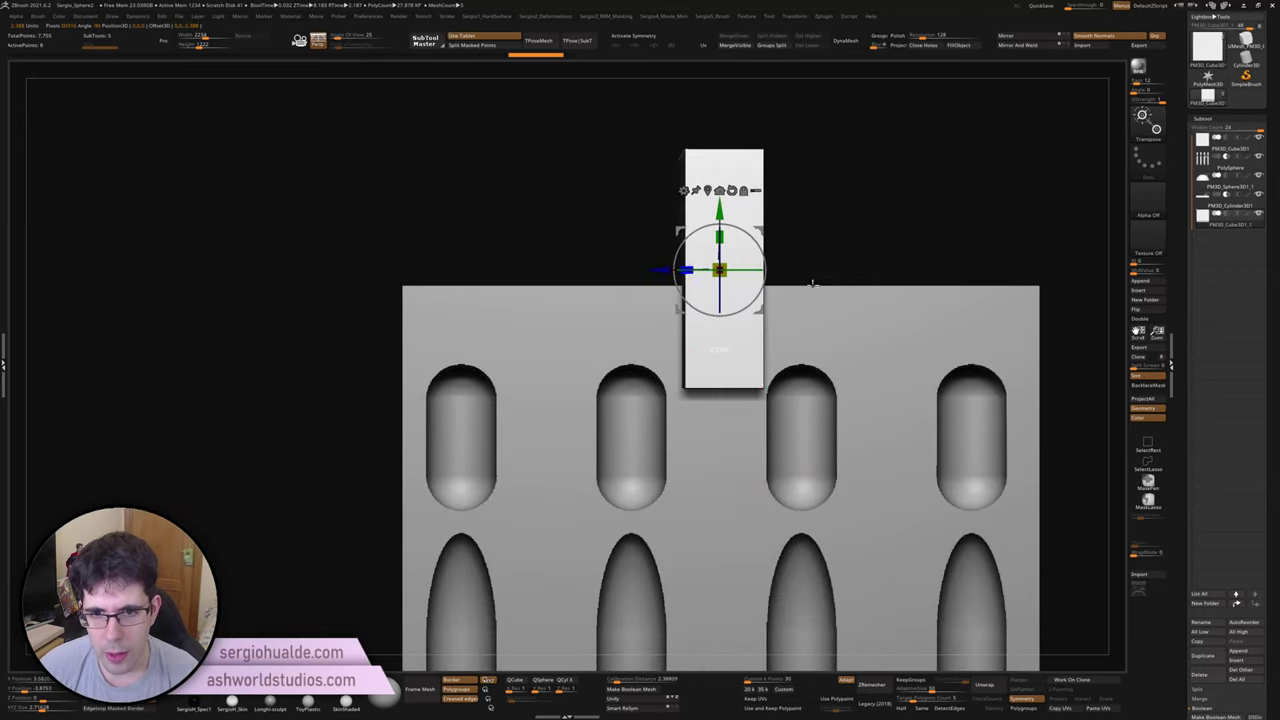
pyautogui.moveTo(720, 268)
pyautogui.mouseDown()
pyautogui.moveTo(396, 268)
pyautogui.moveTo(497, 340)
pyautogui.mouseUp()
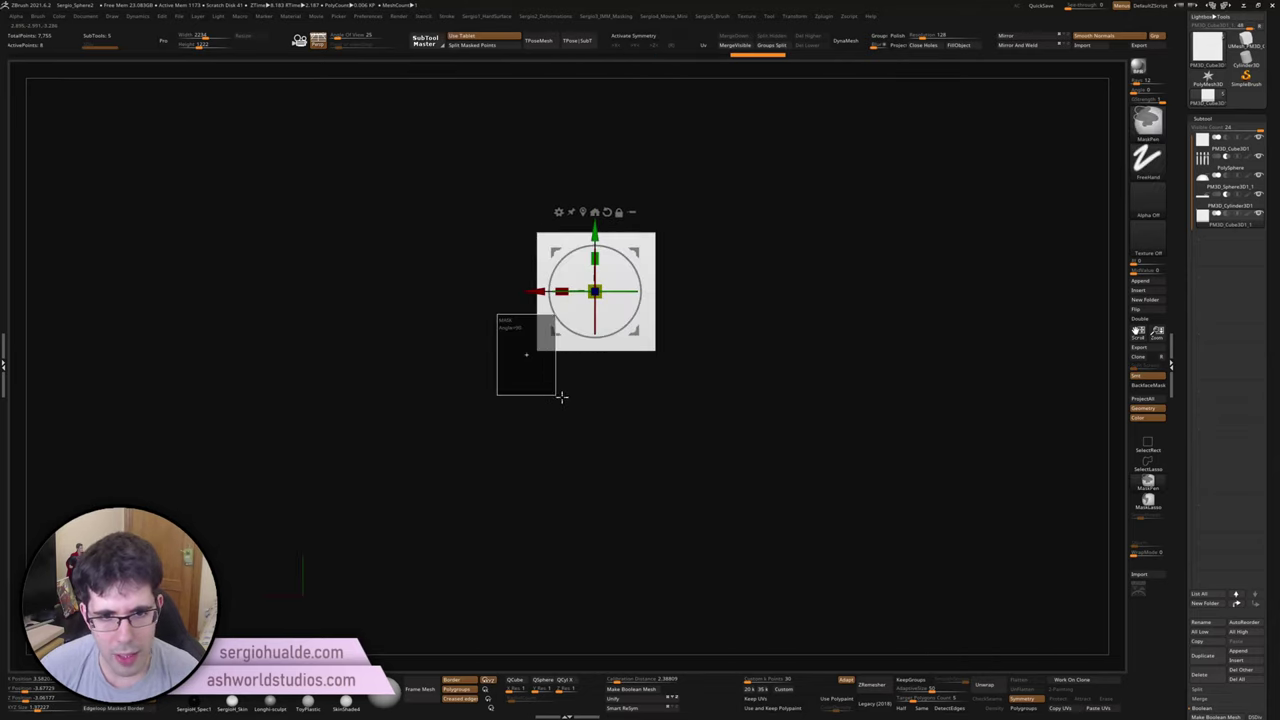
pyautogui.hotkey('ctrl', 'z')
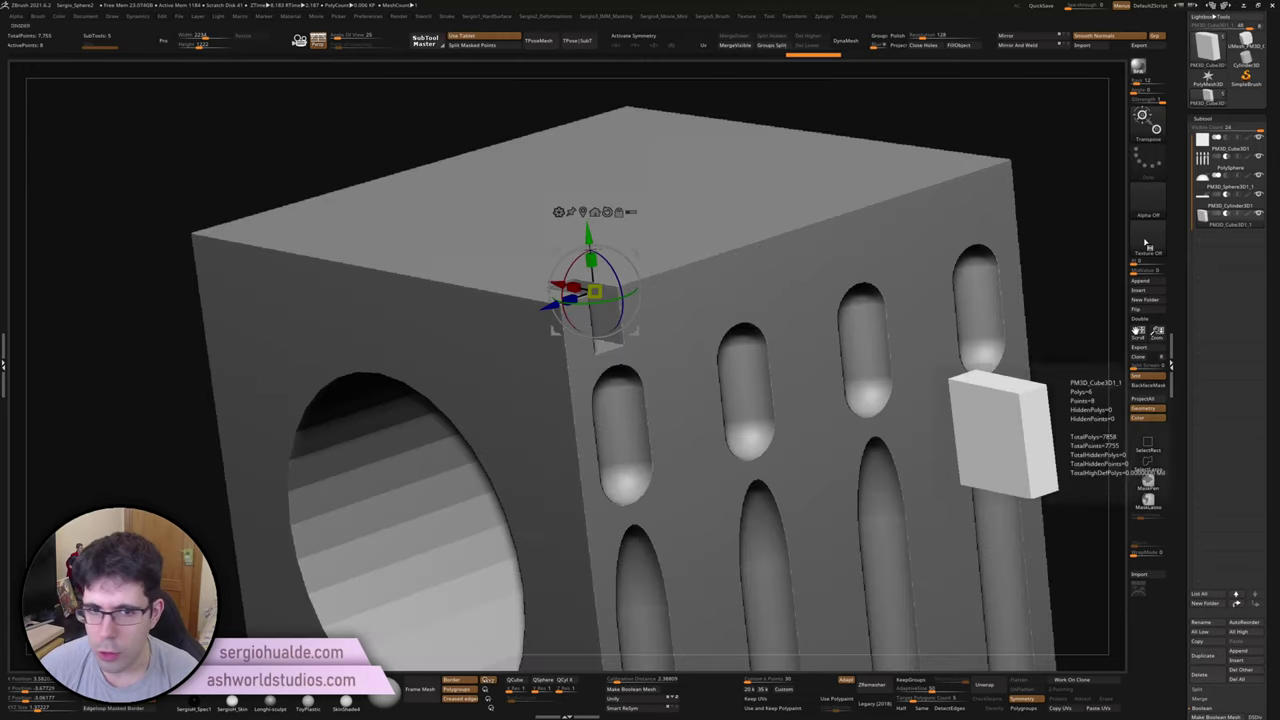
# Step: Settle the small cube at the top-left edge and check it in a straight front view
pyautogui.moveTo(760, 420)
pyautogui.mouseDown()
pyautogui.moveTo(590, 328)
pyautogui.moveTo(614, 254)
pyautogui.moveTo(714, 245)
pyautogui.mouseUp()
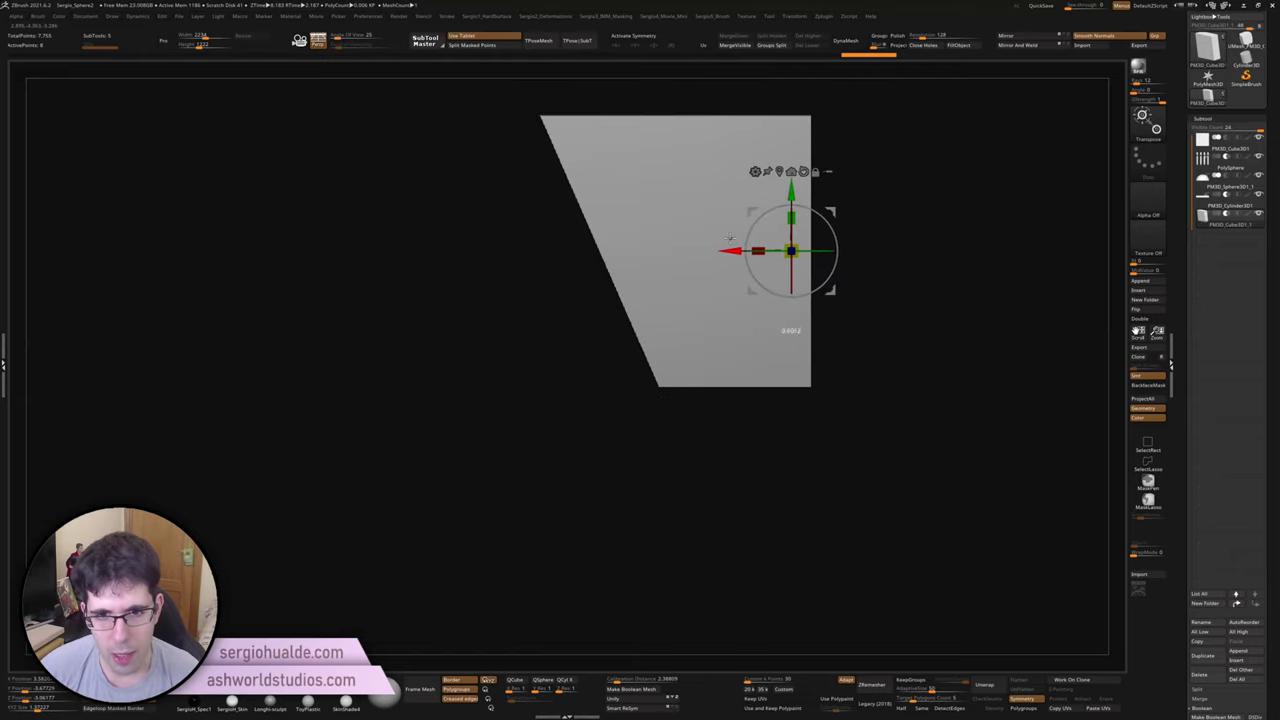
pyautogui.press('q')
pyautogui.press('w')
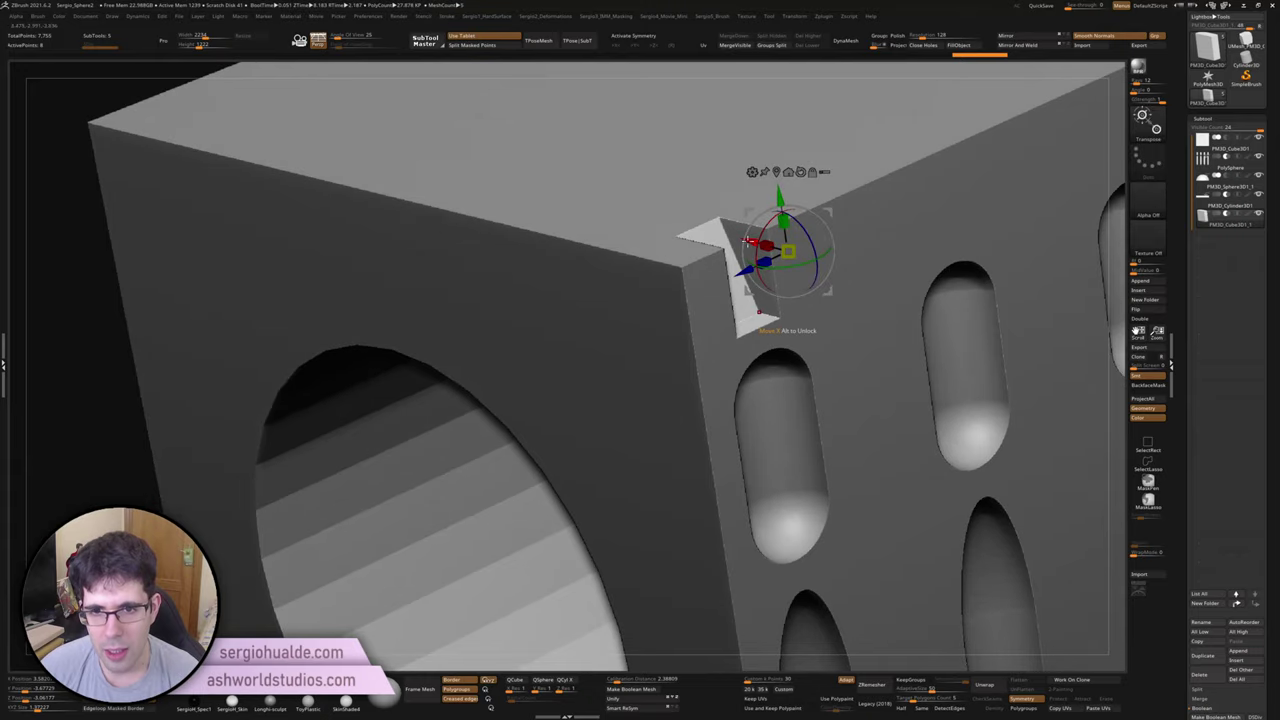
pyautogui.press('q')
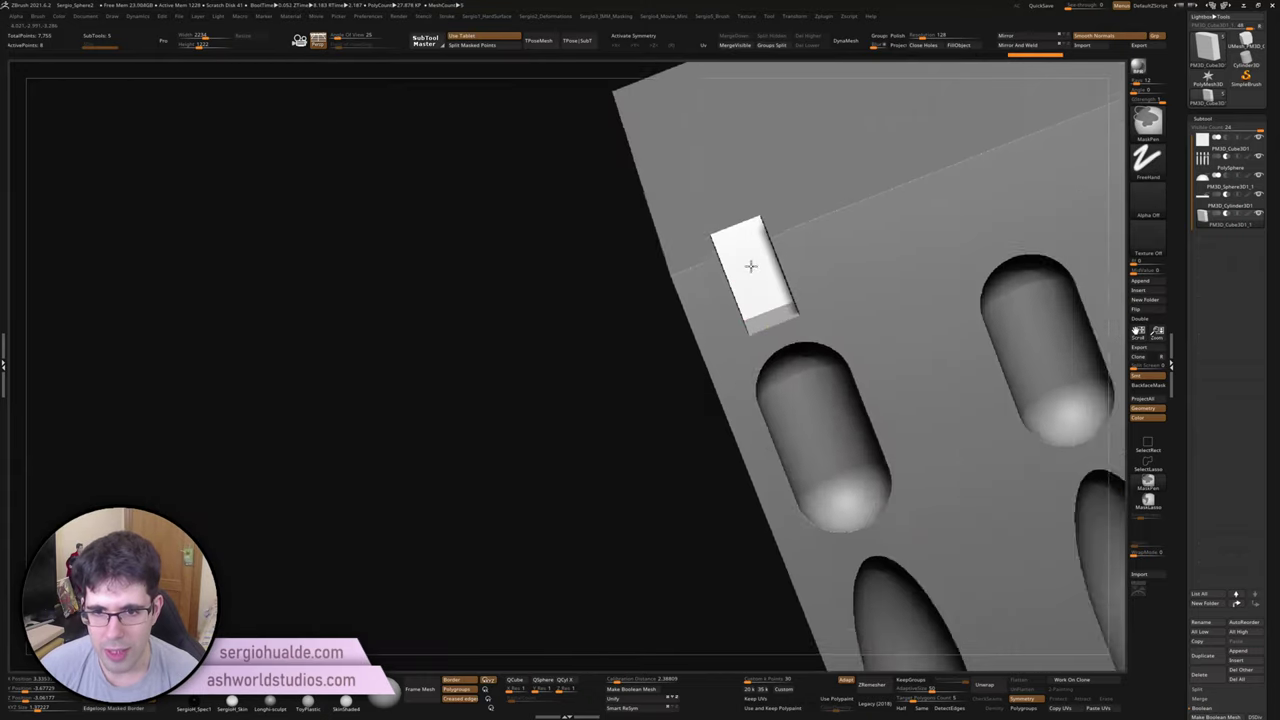
pyautogui.keyDown('shift'); pyautogui.moveTo(750, 265); pyautogui.dragTo(651, 297, button='right'); pyautogui.keyUp('shift')
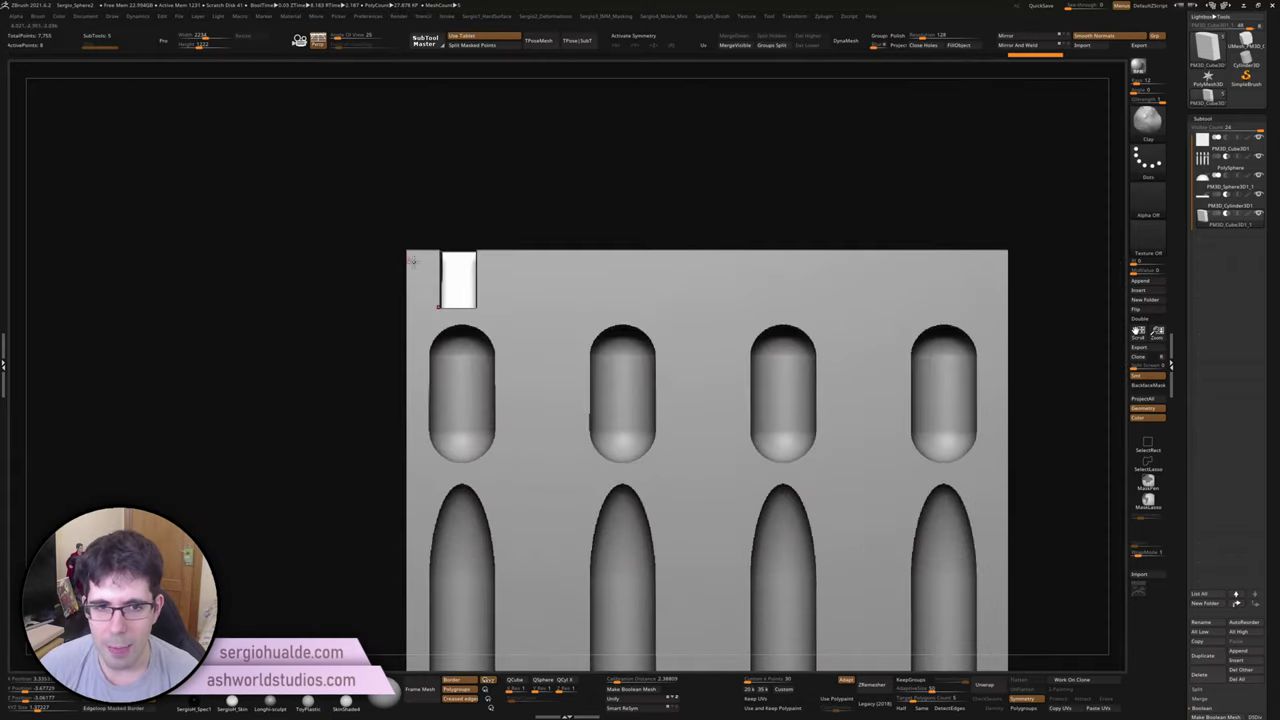
# Step: Use ArrayMesh X Offset to spread the small cube into eight evenly spaced copies along the top edge
pyautogui.click(1201, 120)
pyautogui.click(1210, 130)
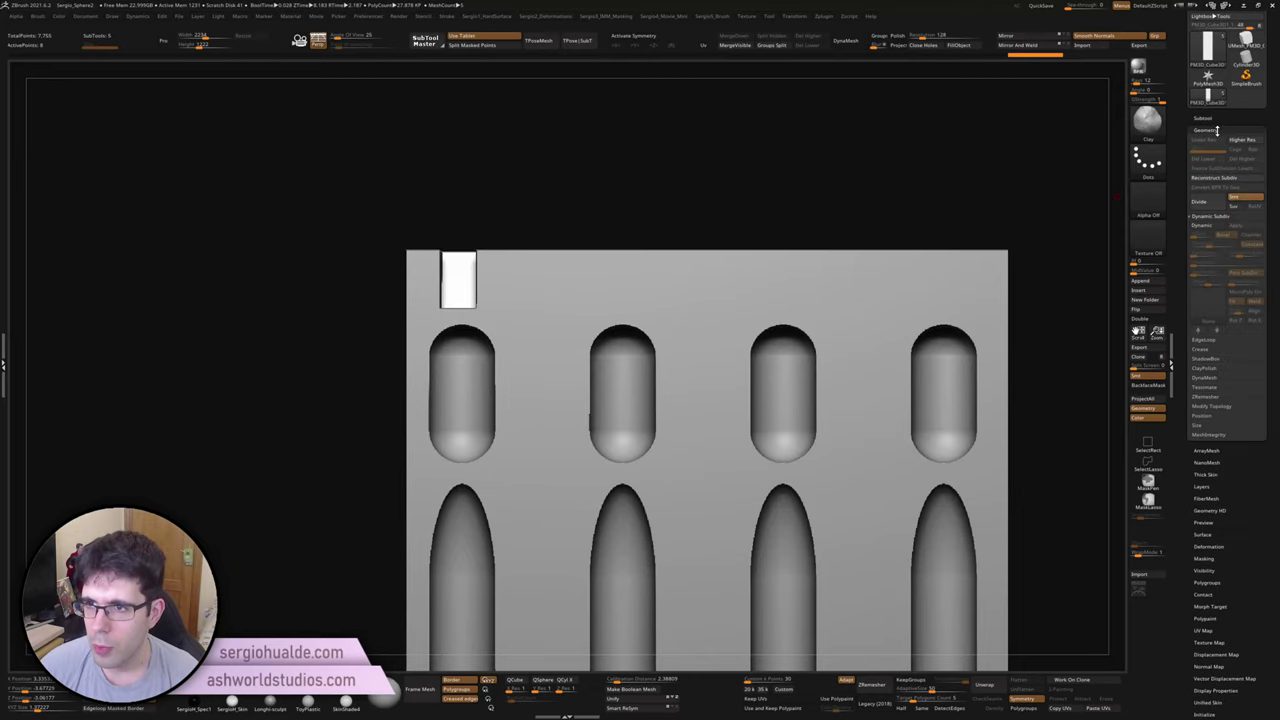
pyautogui.click(1209, 450)
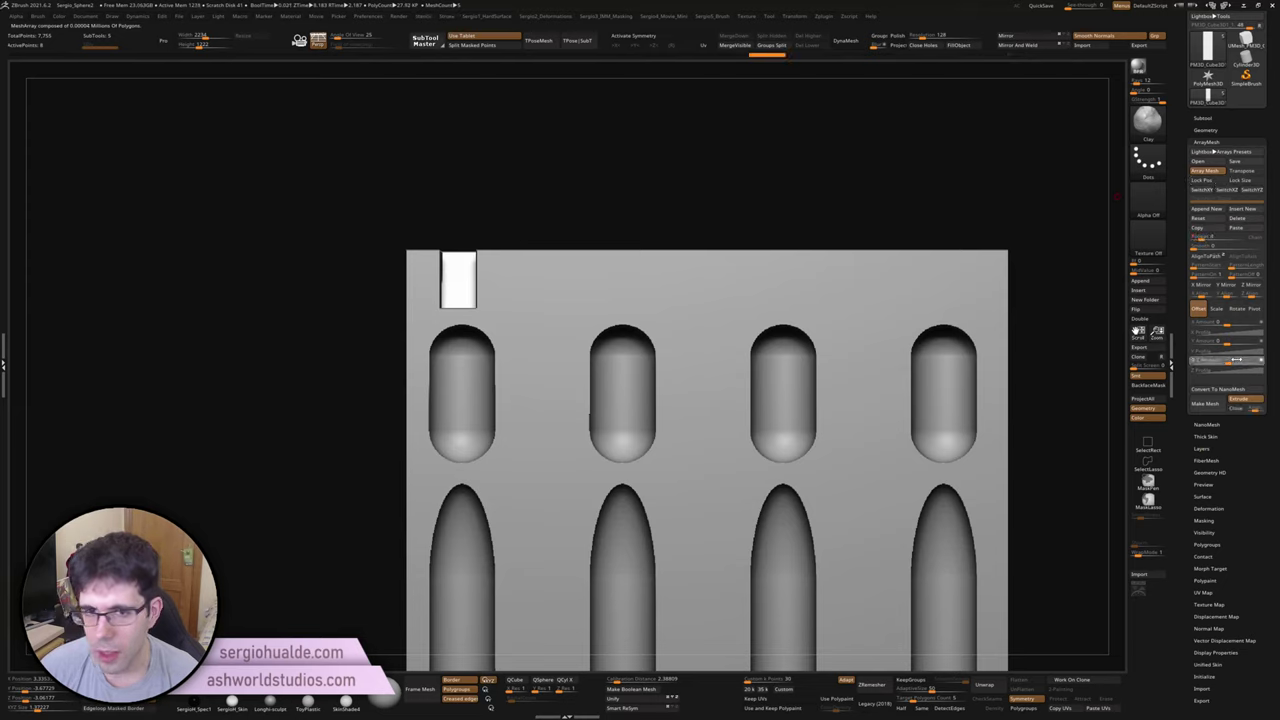
pyautogui.moveTo(1237, 359); pyautogui.dragTo(1249, 358)
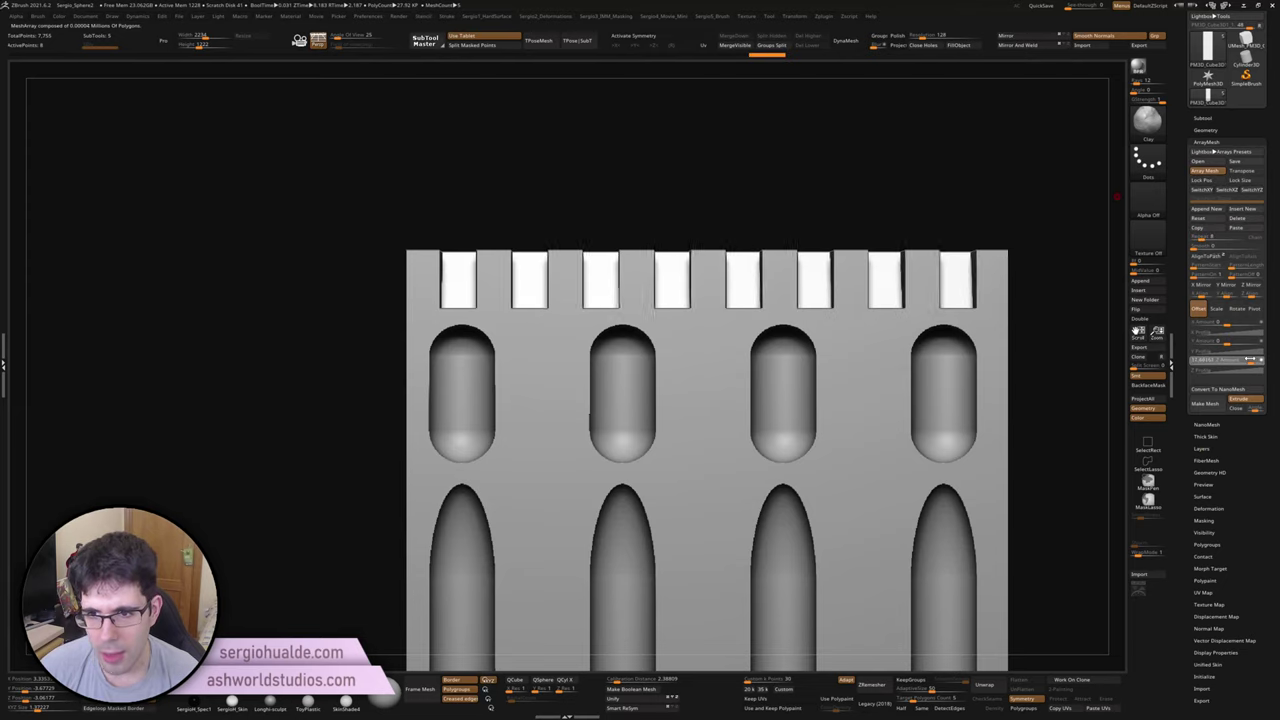
pyautogui.press('w')
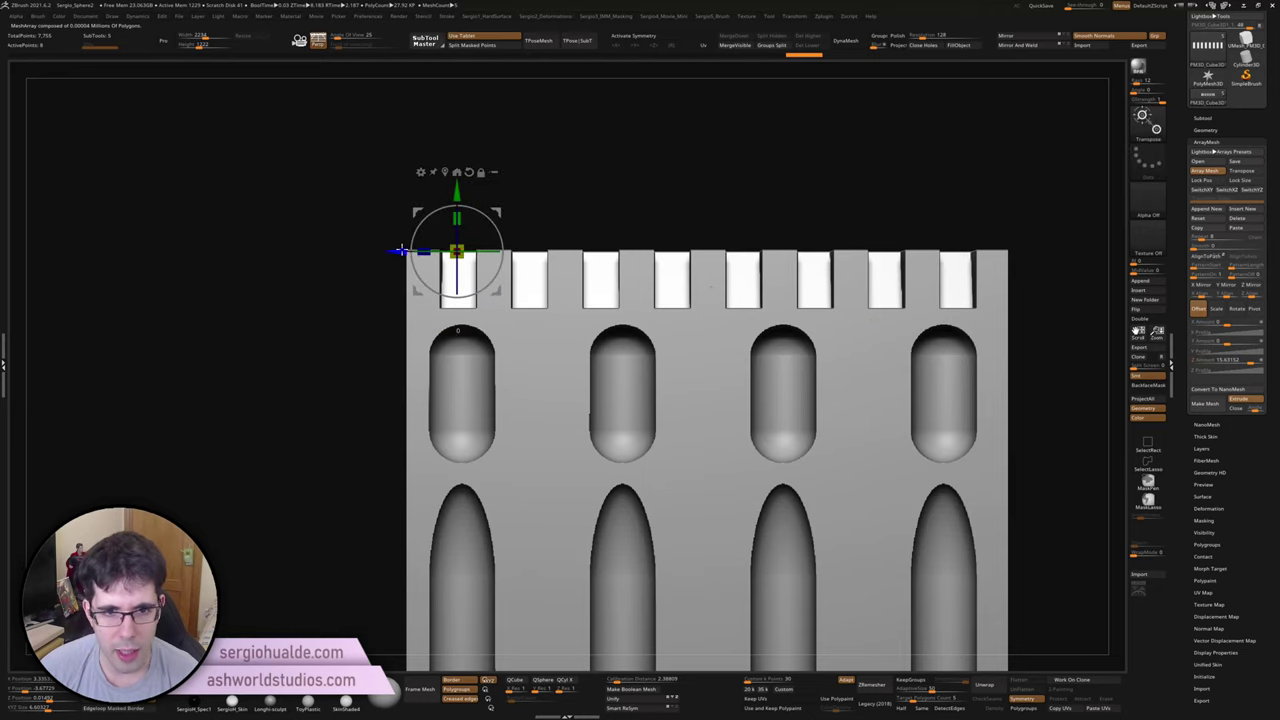
pyautogui.press('f')
pyautogui.press('q')
pyautogui.moveTo(766, 357)
pyautogui.mouseDown()
pyautogui.moveTo(694, 376)
pyautogui.moveTo(831, 429)
pyautogui.moveTo(579, 442)
pyautogui.mouseUp()
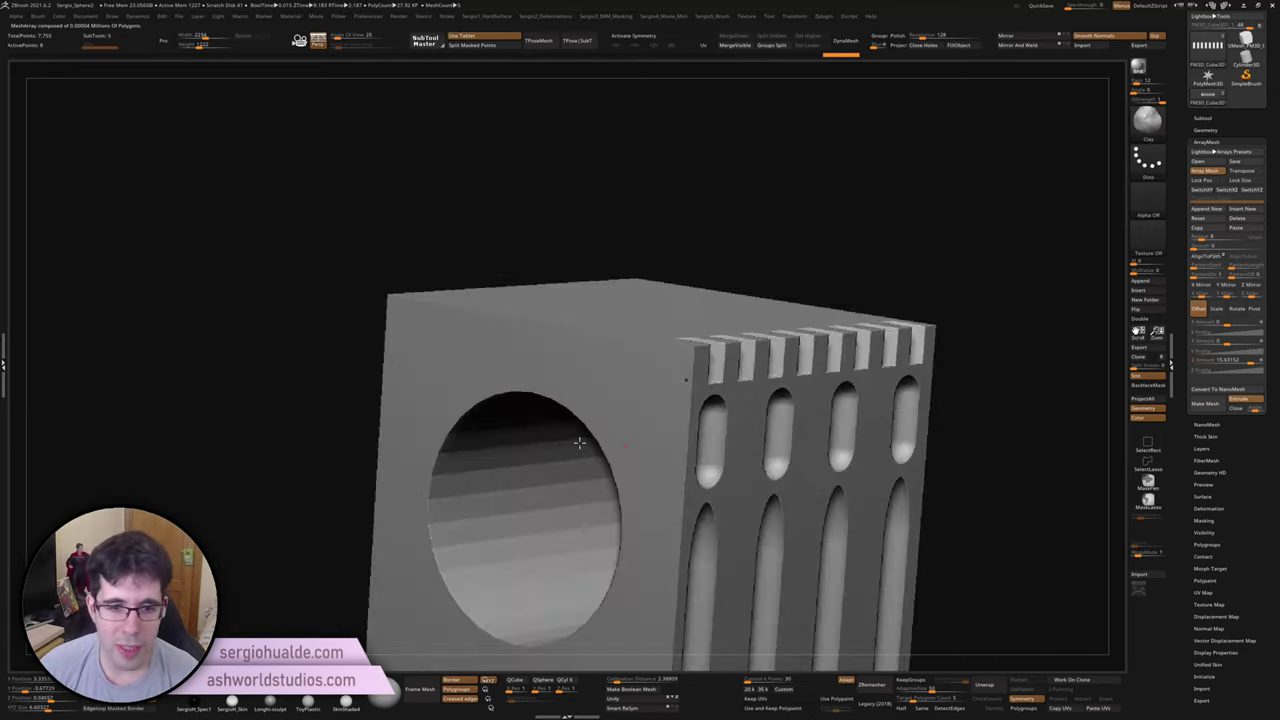
pyautogui.moveTo(850, 541)
pyautogui.keyDown('shift'); pyautogui.mouseDown()
pyautogui.moveTo(859, 378)
pyautogui.moveTo(801, 367)
pyautogui.mouseUp(); pyautogui.keyUp('shift')
pyautogui.moveTo(817, 311); pyautogui.dragTo(775, 287)
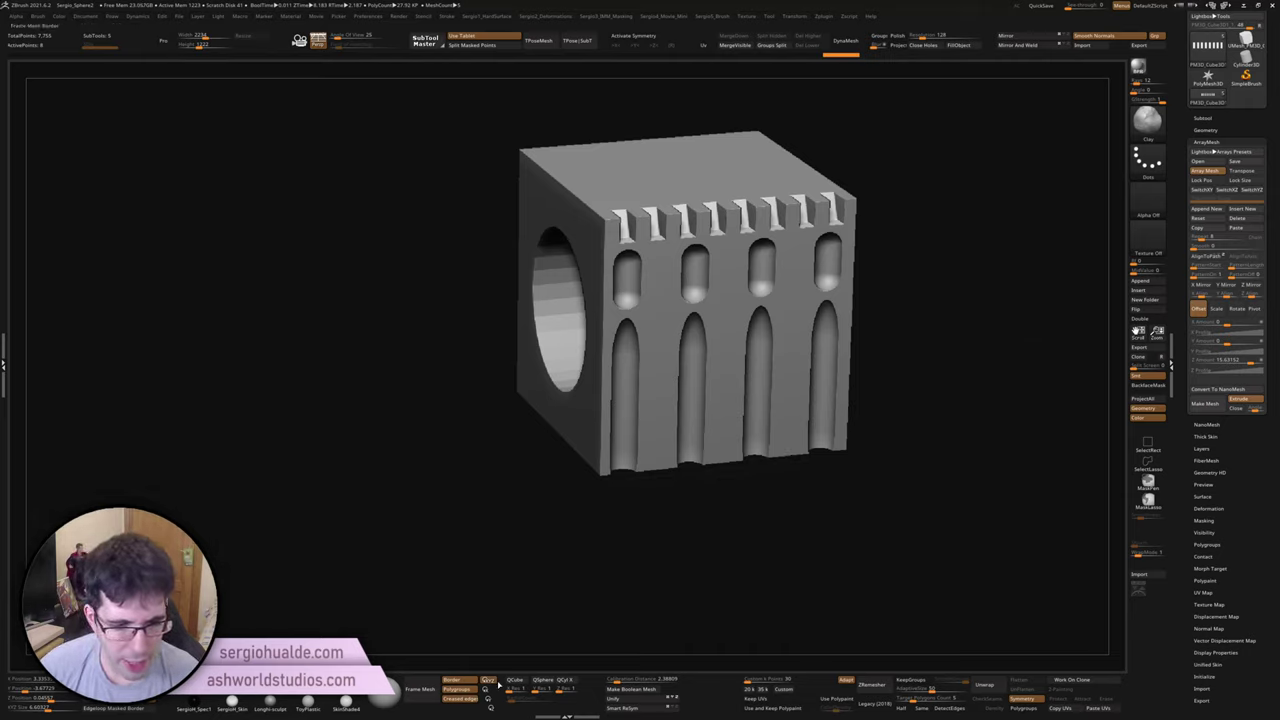
# Step: Load the PM3D boolean cube and inspect its wireframe and polygroups with Polyframe
pyautogui.click(1228, 117)
pyautogui.scroll(-3, 1190, 440)
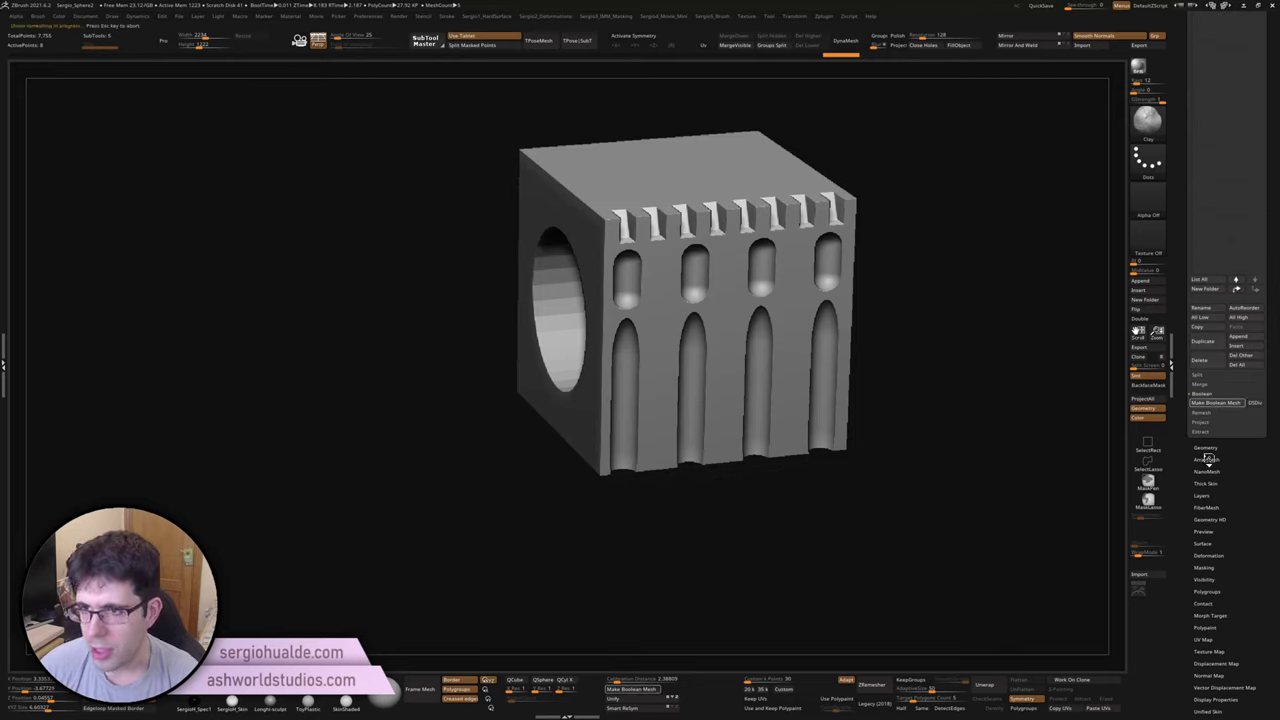
pyautogui.scroll(4, 1217, 463)
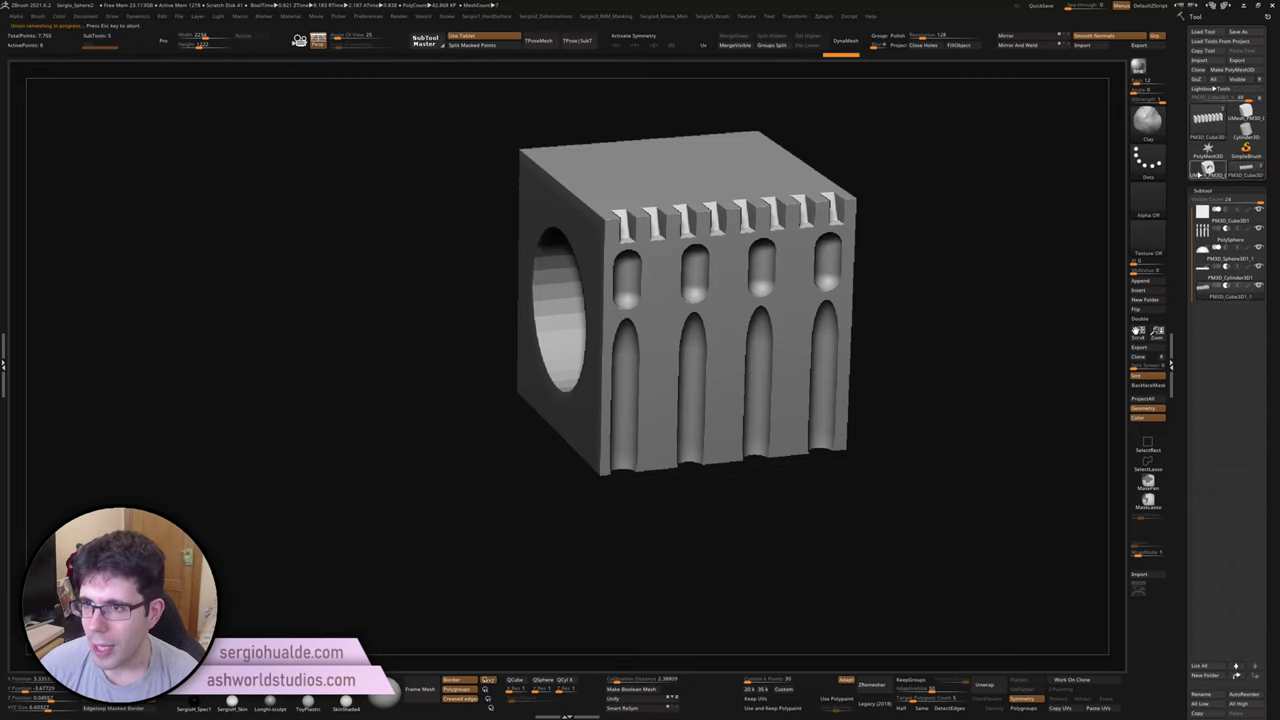
pyautogui.click(1207, 170)
pyautogui.moveTo(990, 285); pyautogui.dragTo(1059, 287)
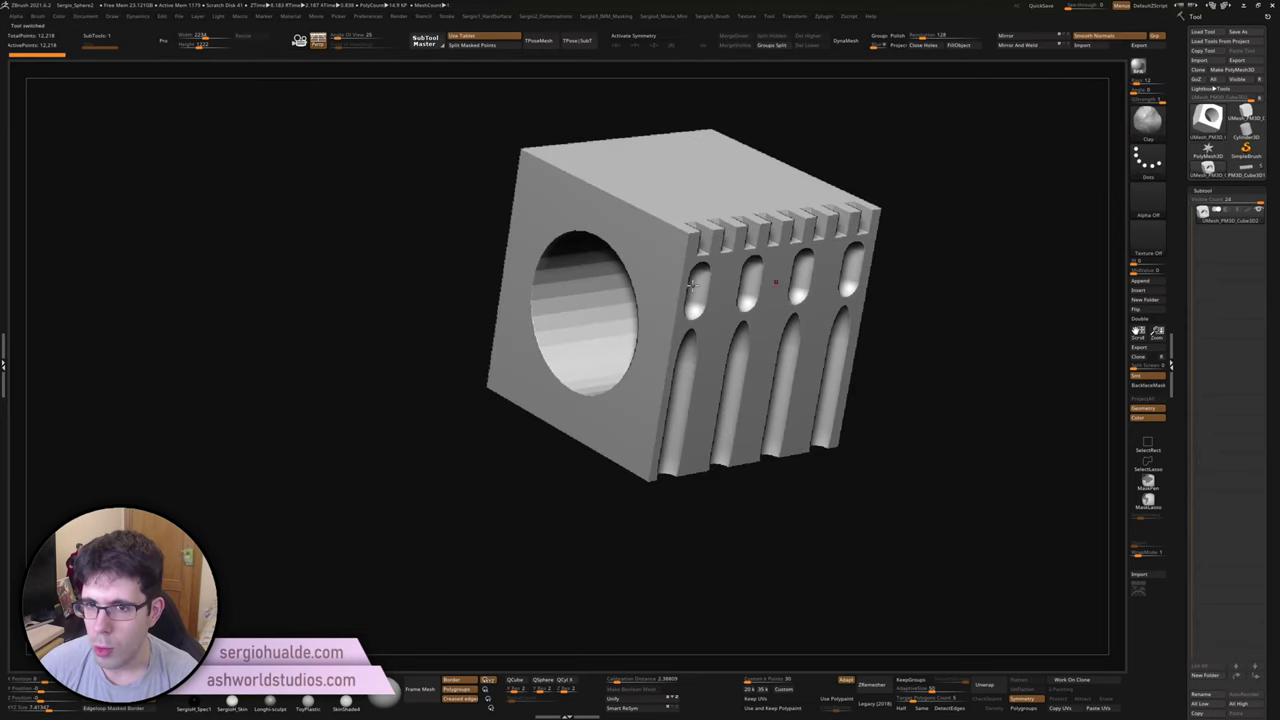
pyautogui.hotkey('shift', 'f')
pyautogui.keyDown('ctrl'); pyautogui.moveTo(691, 284); pyautogui.dragTo(890, 188, button='right'); pyautogui.keyUp('ctrl')
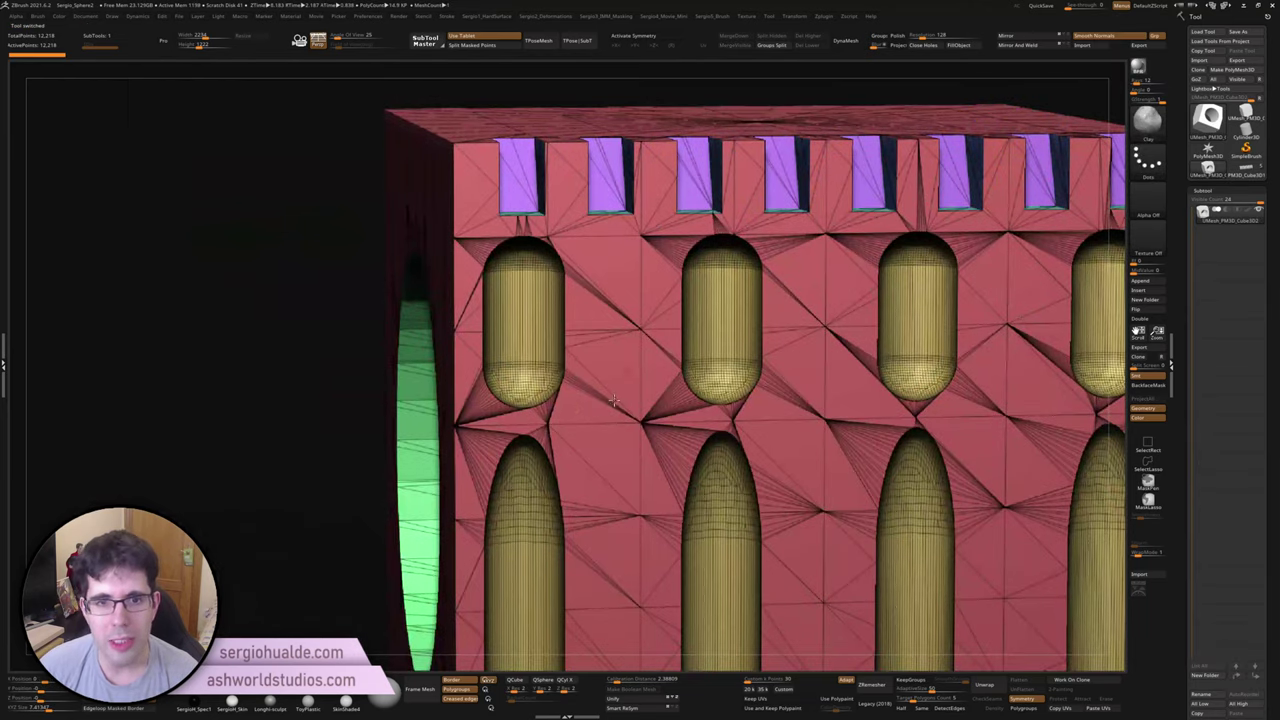
pyautogui.press('f')
pyautogui.hotkey('shift', 'f')
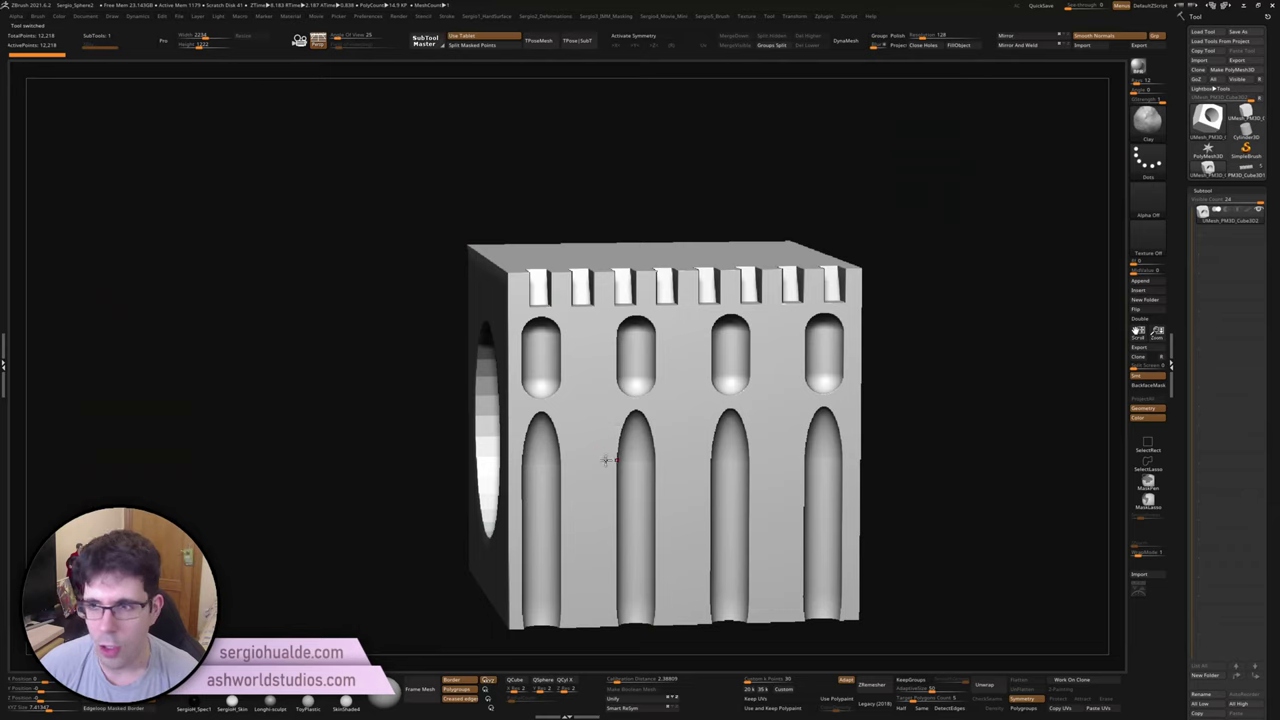
# Step: Reload the original multi-part tool and solo the half-sphere subtool
pyautogui.press('-')
pyautogui.click(1240, 172)
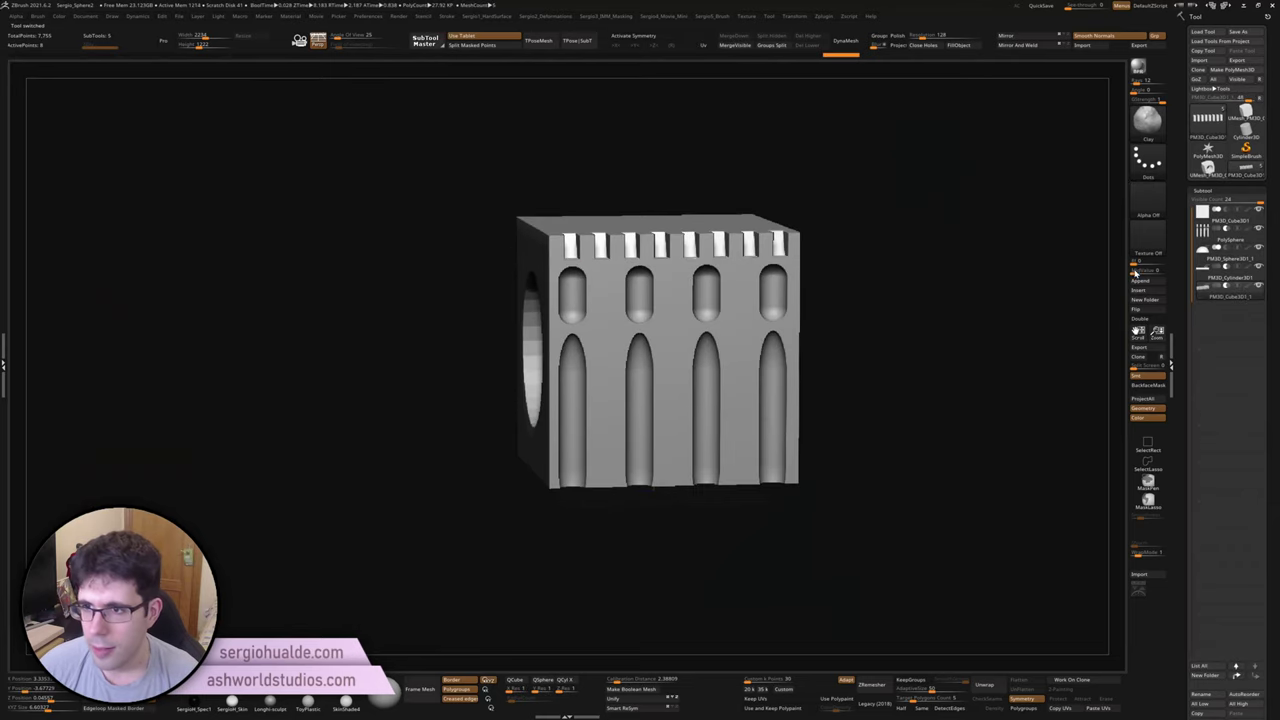
pyautogui.click(1200, 257)
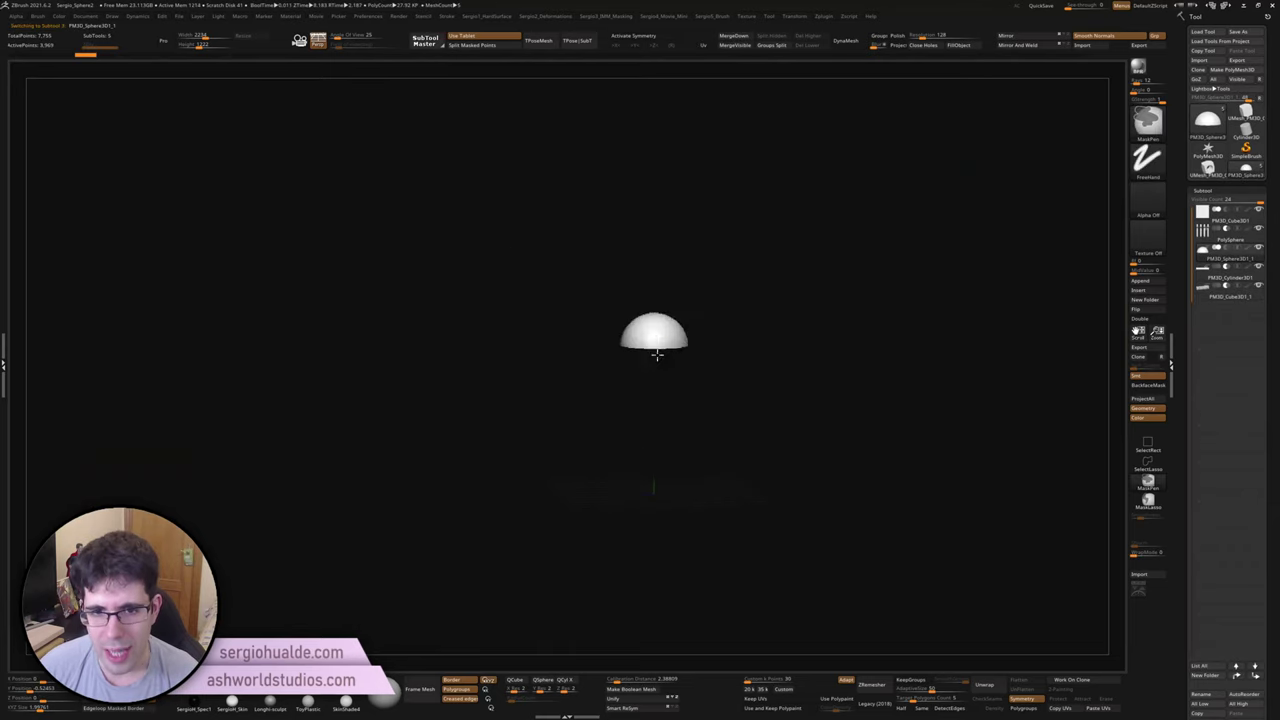
# Step: Enable Array Mesh on the half-sphere subtool
pyautogui.moveTo(660, 345); pyautogui.dragTo(657, 434)
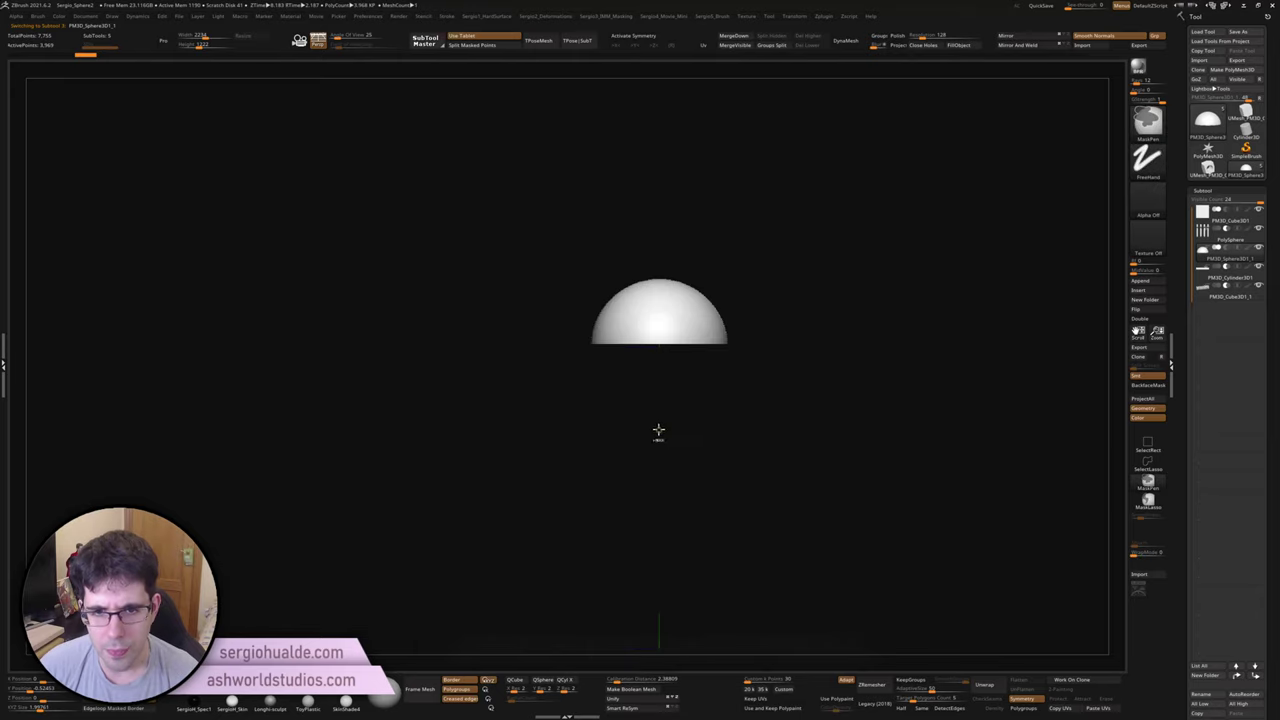
pyautogui.moveTo(688, 291)
pyautogui.mouseDown()
pyautogui.moveTo(614, 349)
pyautogui.moveTo(634, 286)
pyautogui.moveTo(640, 451)
pyautogui.moveTo(597, 451)
pyautogui.moveTo(600, 380)
pyautogui.moveTo(697, 425)
pyautogui.mouseUp()
pyautogui.click(1220, 228)
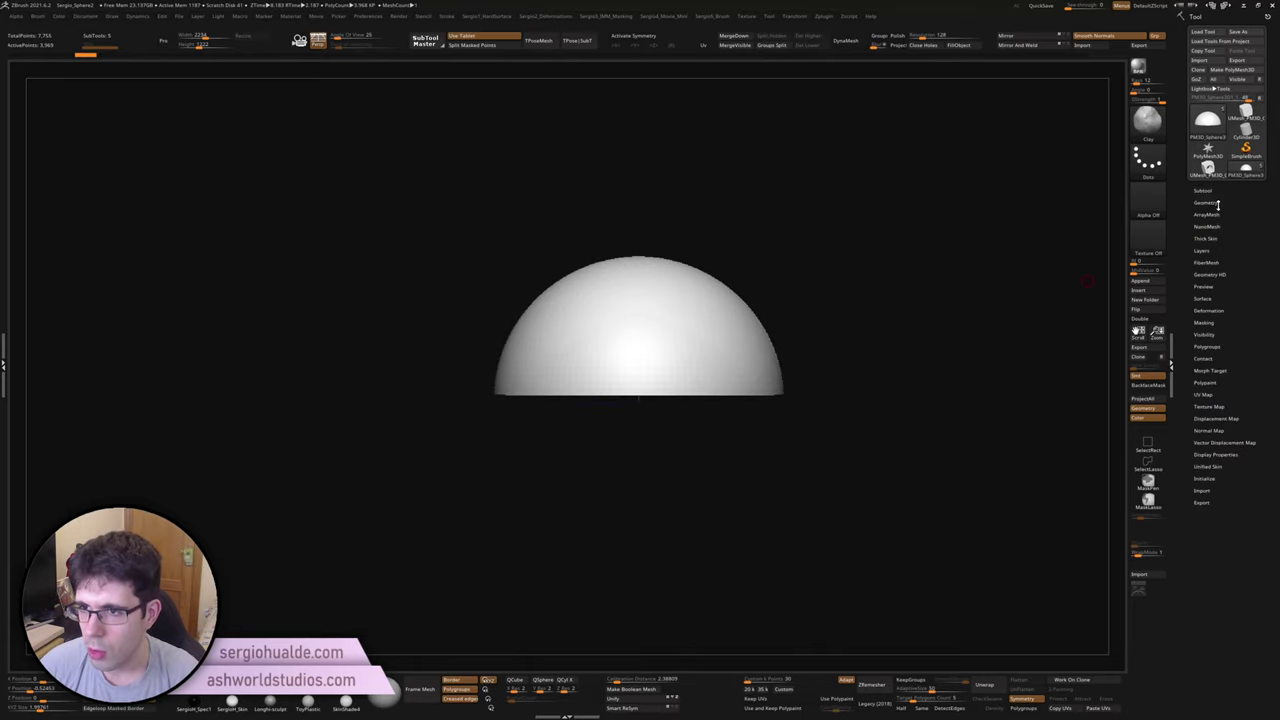
pyautogui.click(1218, 204)
pyautogui.click(1218, 204)
pyautogui.click(1207, 215)
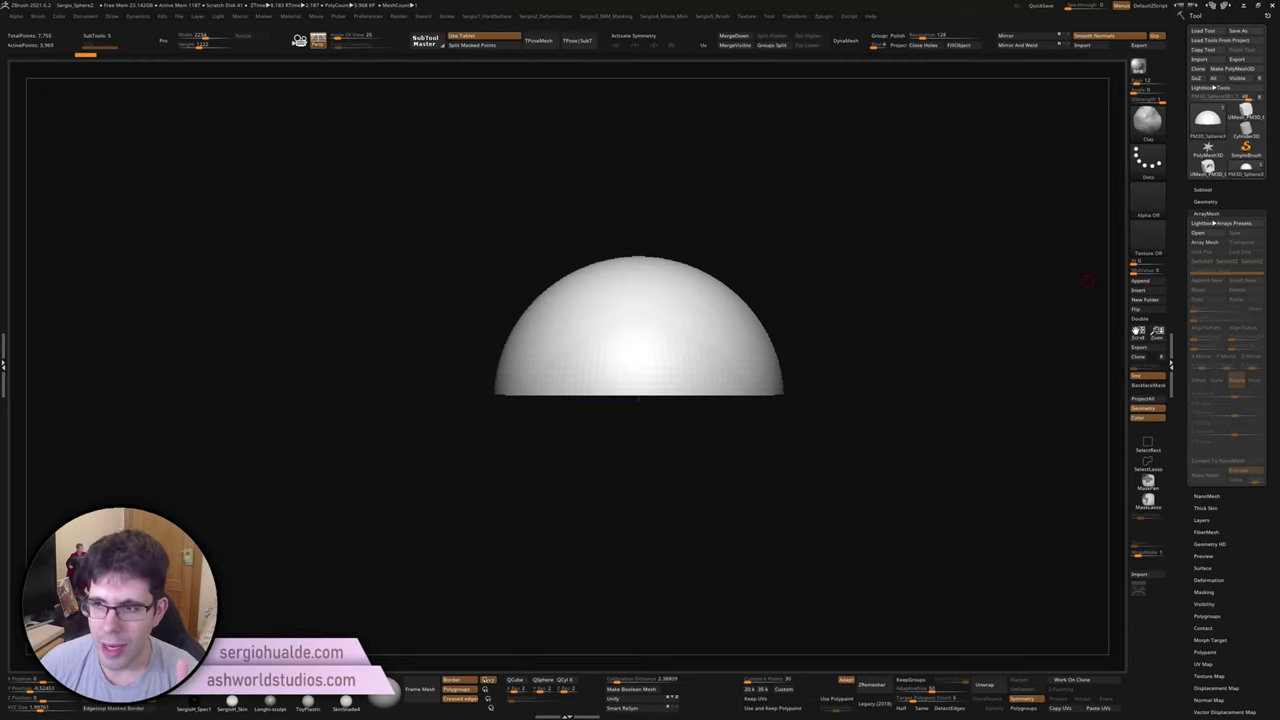
pyautogui.click(1205, 242)
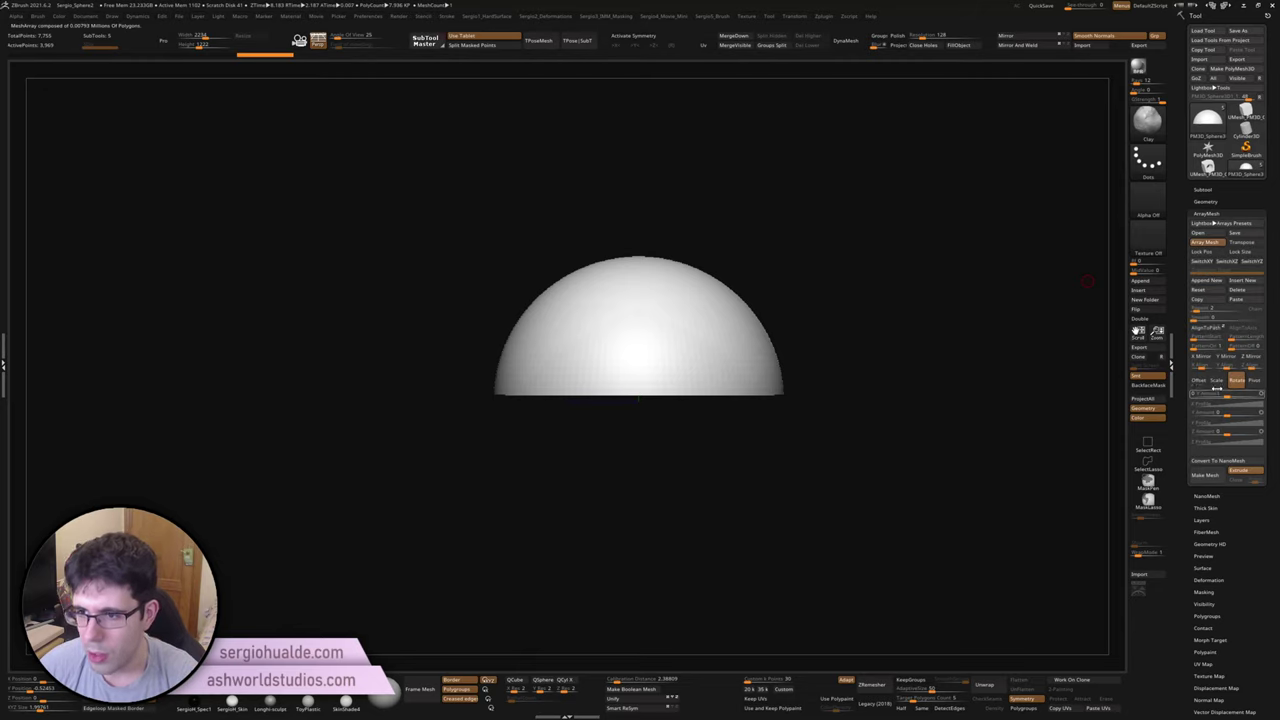
# Step: Set the array to Rotate and raise Repeat Count into a dense circular ring of domes
pyautogui.click(1216, 381)
pyautogui.click(1237, 381)
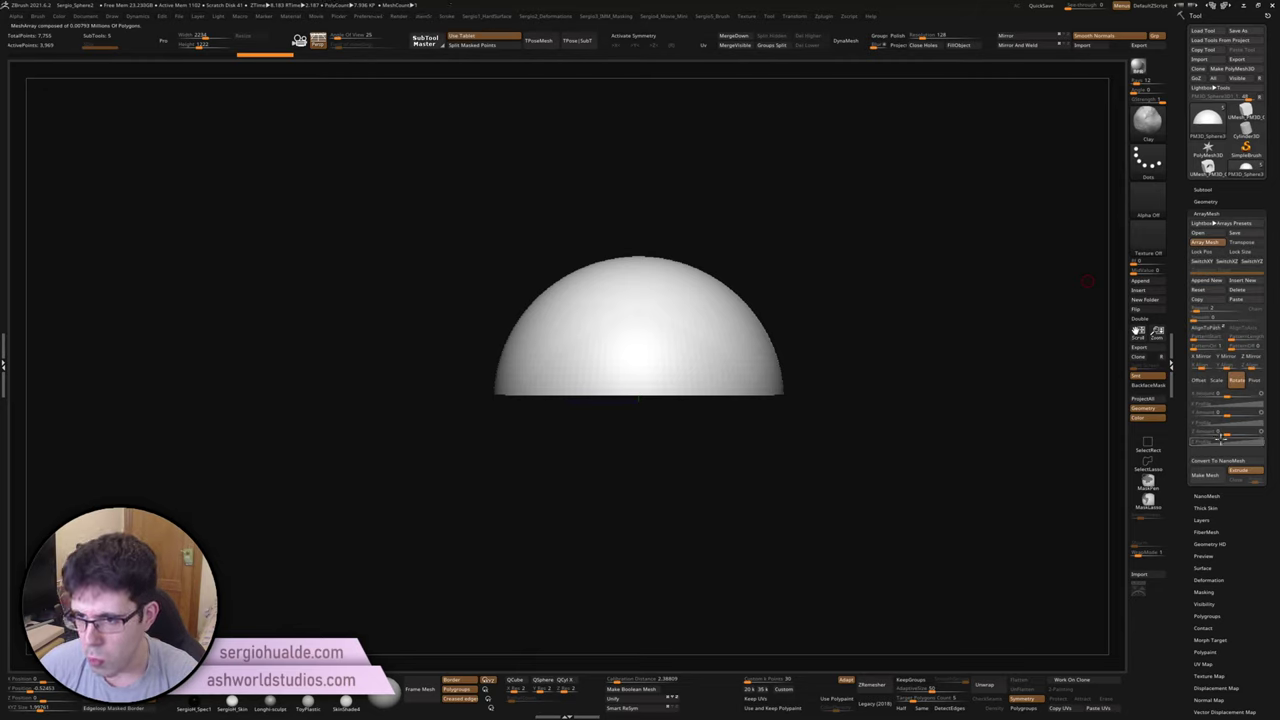
pyautogui.moveTo(1233, 432); pyautogui.dragTo(1235, 413)
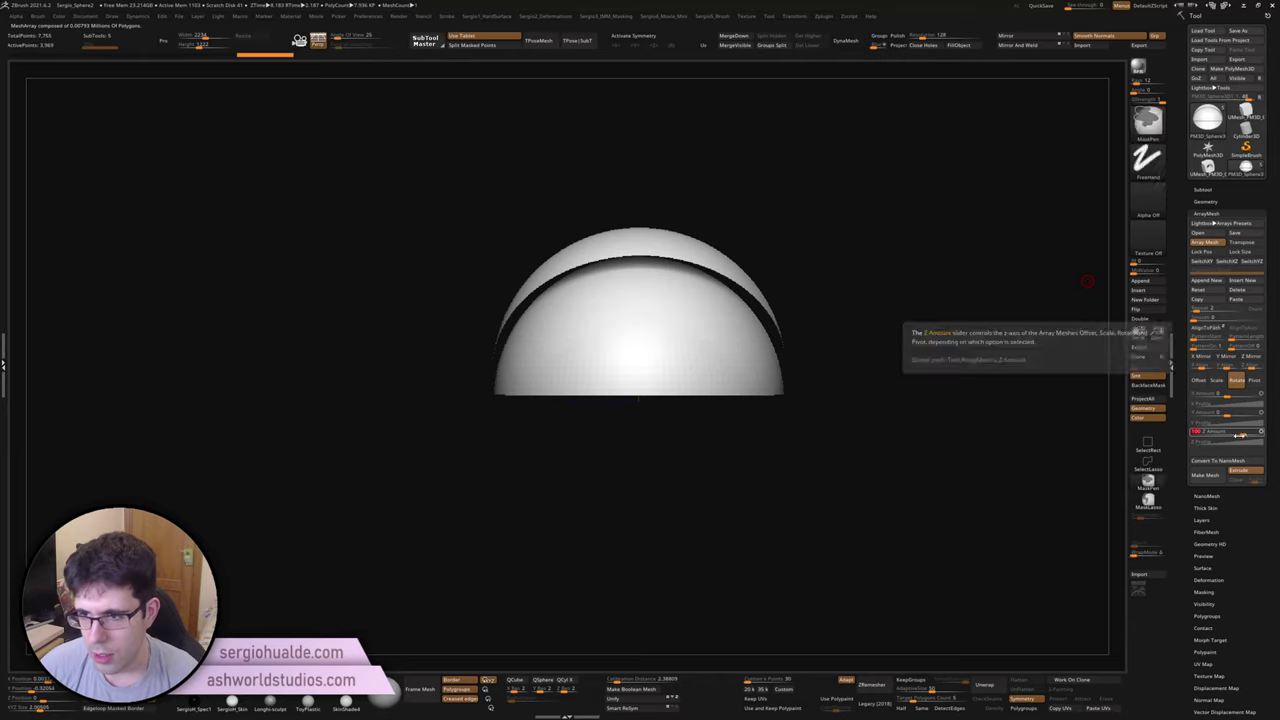
pyautogui.moveTo(1258, 396)
pyautogui.mouseDown()
pyautogui.moveTo(1228, 396)
pyautogui.moveTo(1250, 396)
pyautogui.mouseUp()
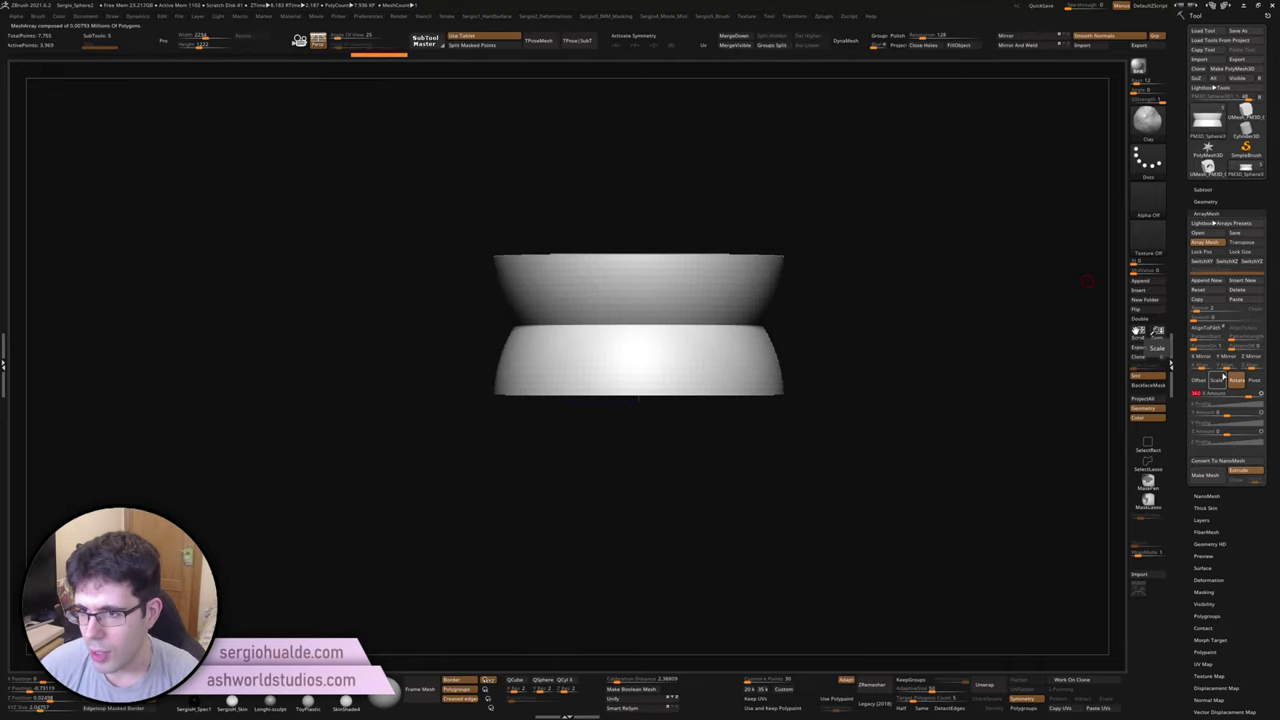
pyautogui.moveTo(1198, 309); pyautogui.dragTo(1212, 313)
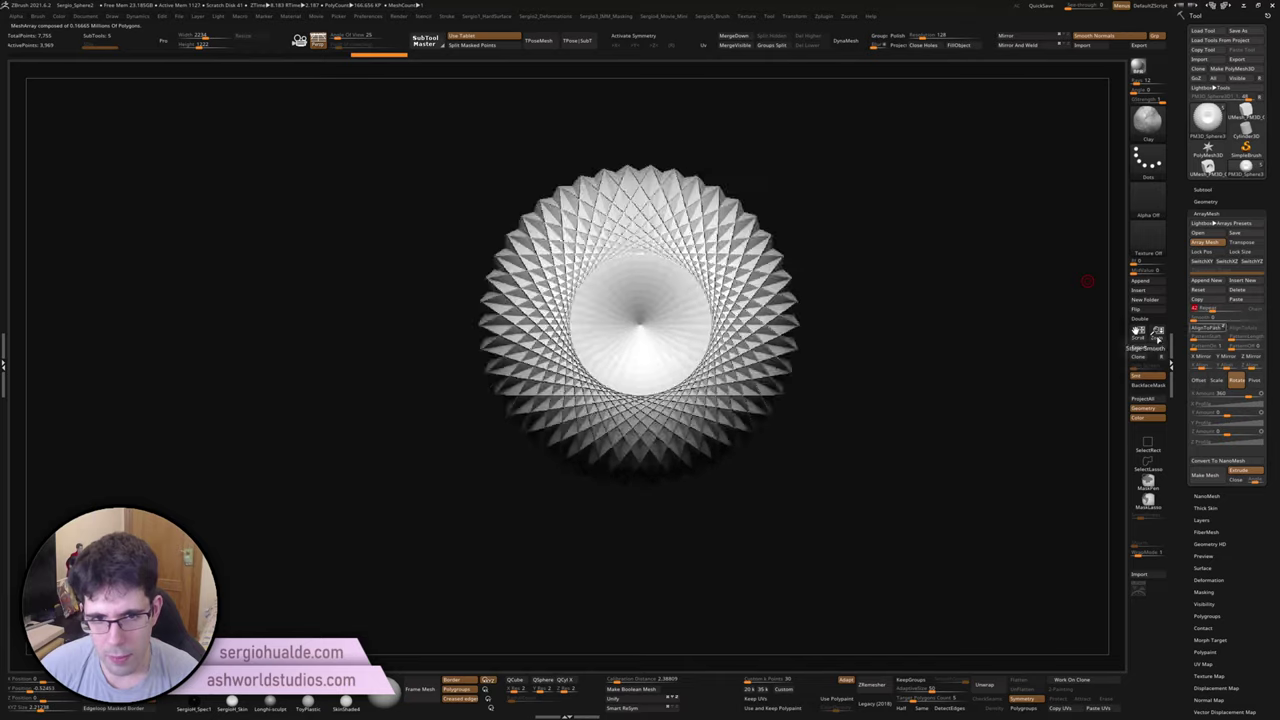
# Step: Add array copies and offset the ArrayMesh pivot so the domes spread into a wide ring
pyautogui.moveTo(860, 330); pyautogui.dragTo(666, 320)
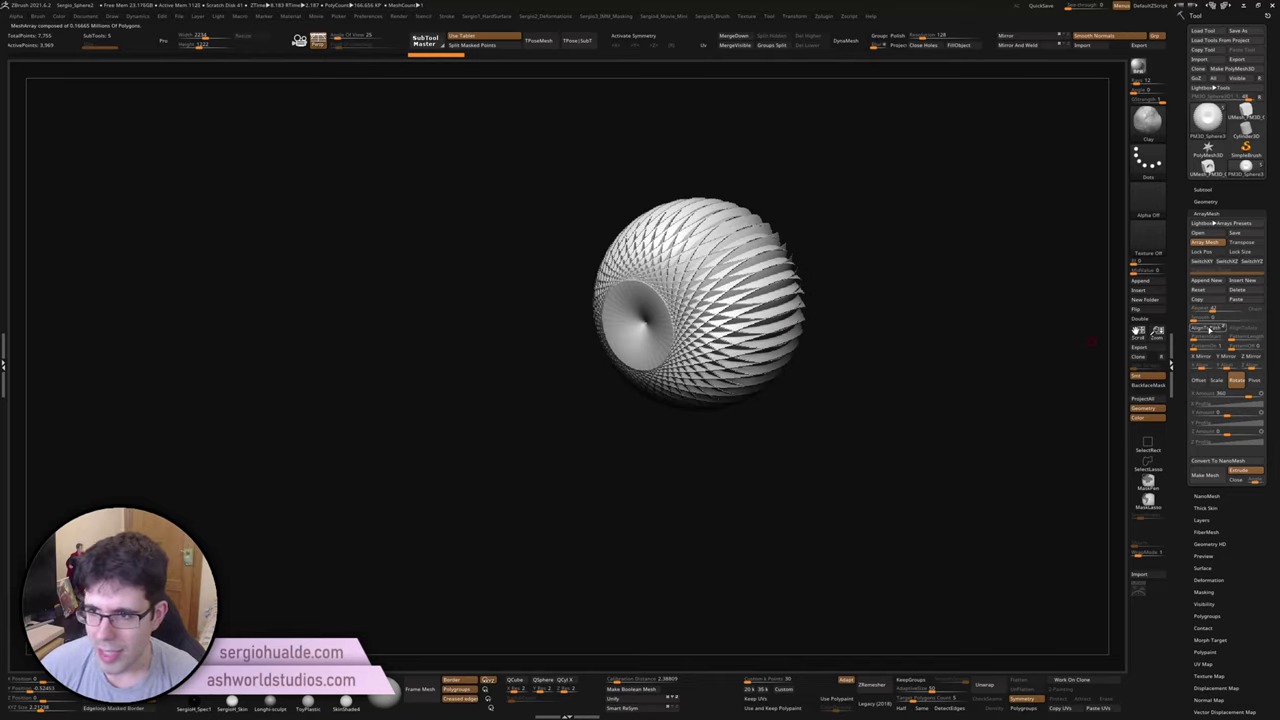
pyautogui.moveTo(1212, 310); pyautogui.dragTo(1228, 311)
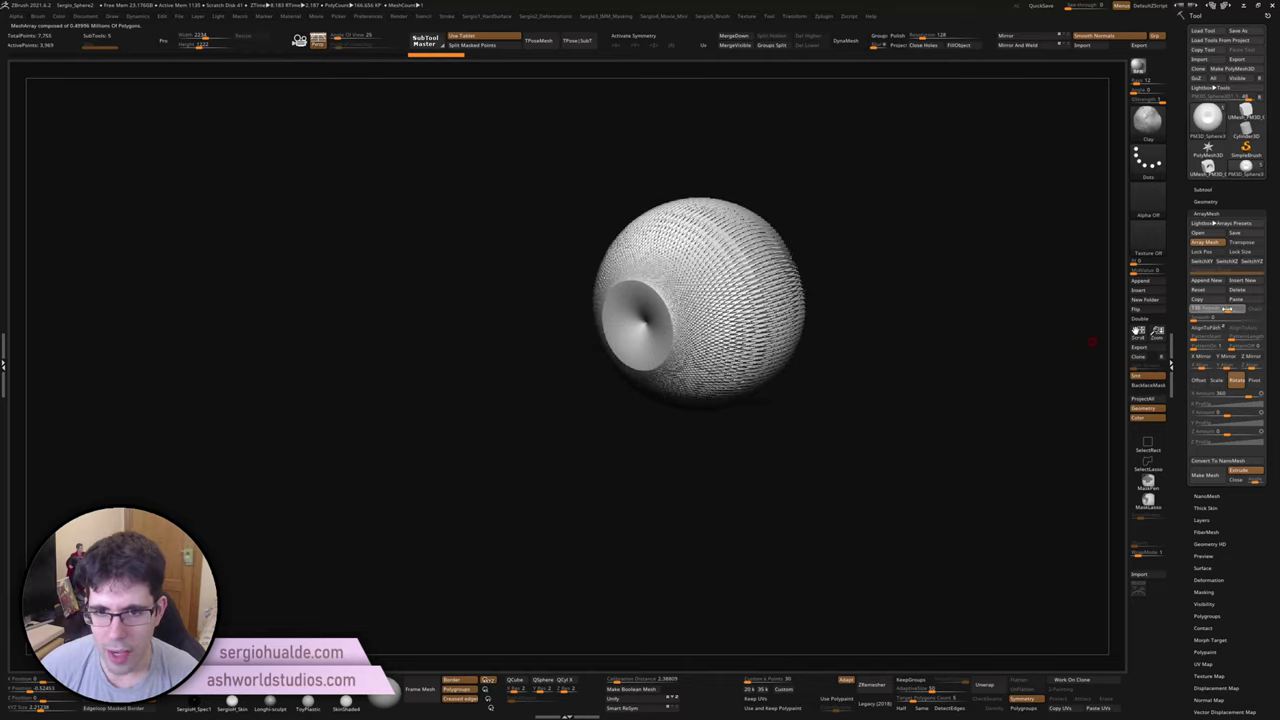
pyautogui.click(1254, 379)
pyautogui.moveTo(1228, 413); pyautogui.dragTo(1222, 412)
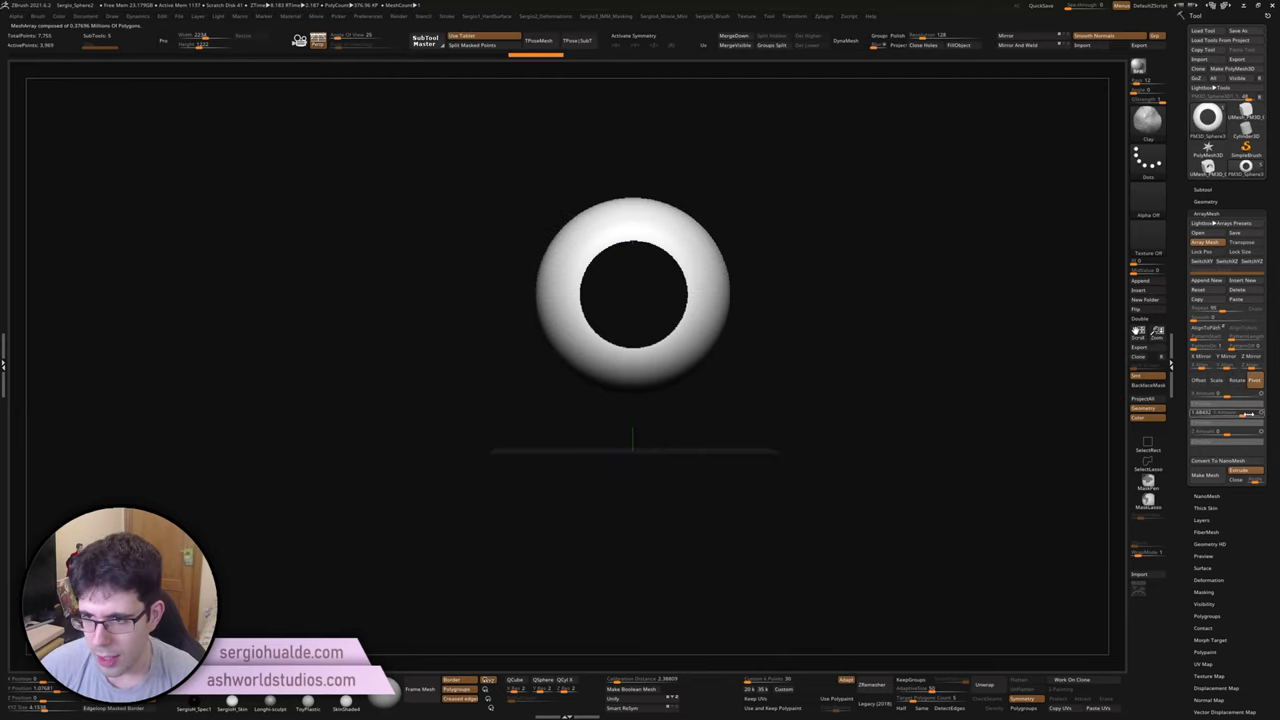
pyautogui.moveTo(1248, 413); pyautogui.dragTo(1245, 412)
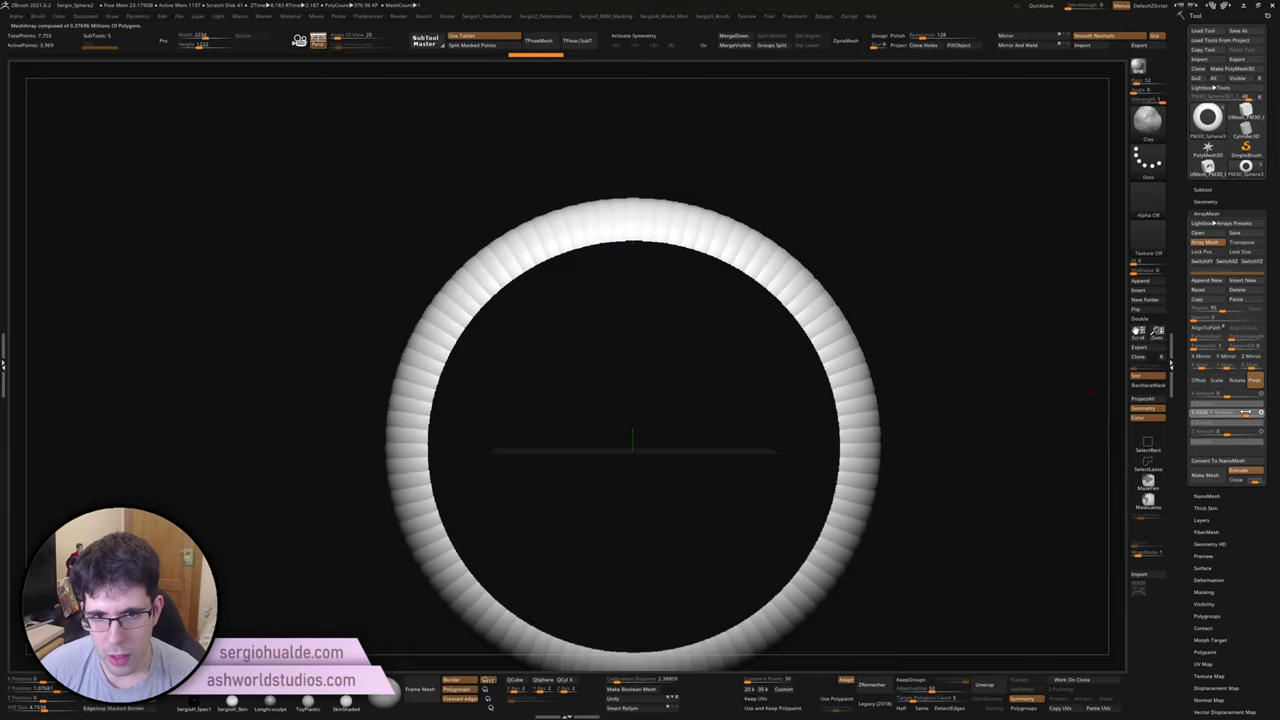
# Step: Rotate the array copies with the gizmo so each dome tilts into a thin curved slice
pyautogui.press('w')
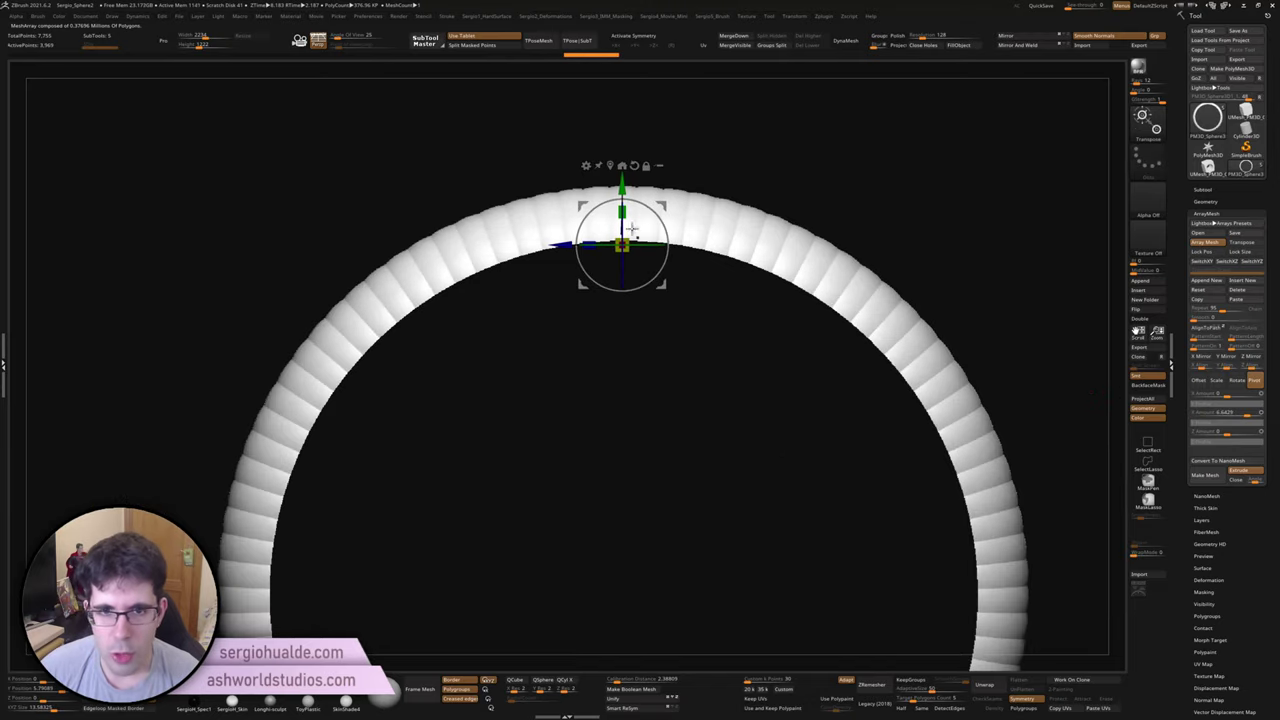
pyautogui.moveTo(632, 228); pyautogui.dragTo(657, 262)
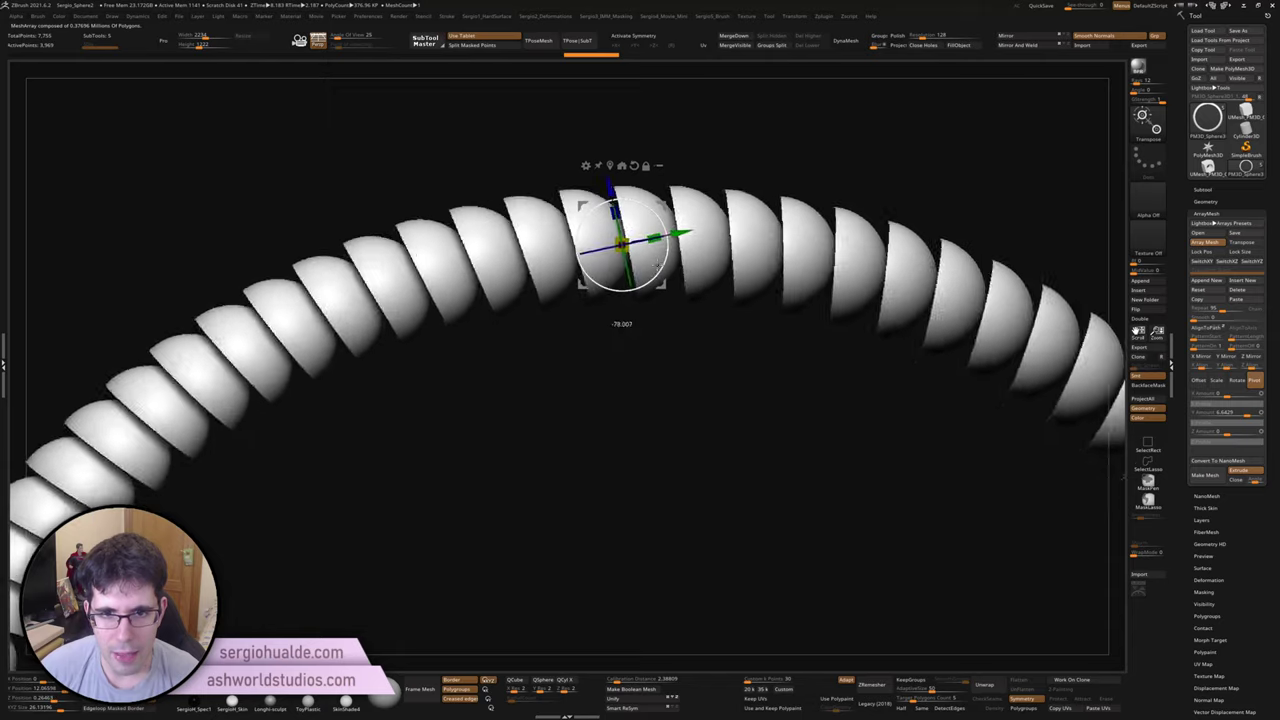
pyautogui.moveTo(657, 262)
pyautogui.mouseDown()
pyautogui.moveTo(724, 265)
pyautogui.moveTo(692, 260)
pyautogui.mouseUp()
pyautogui.press('space')
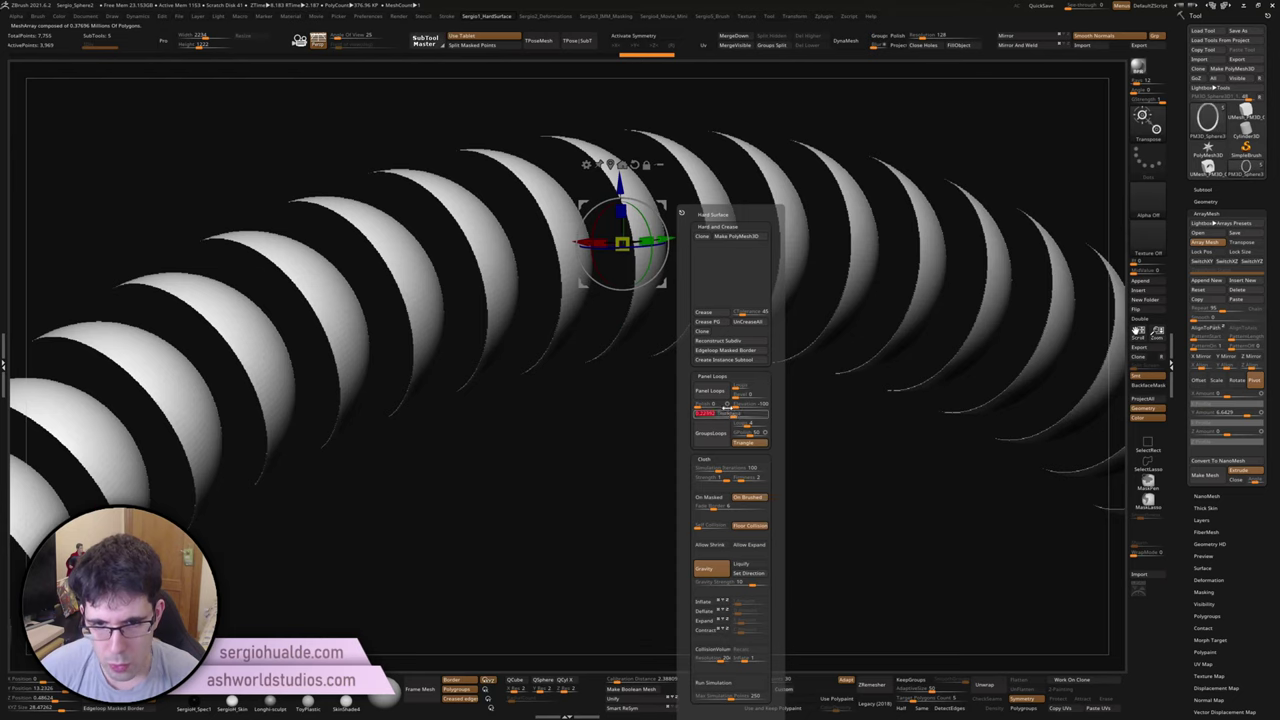
# Step: Give the slices Panel Loops thickness and raise the Repeat Count to pack them tightly
pyautogui.click(728, 414)
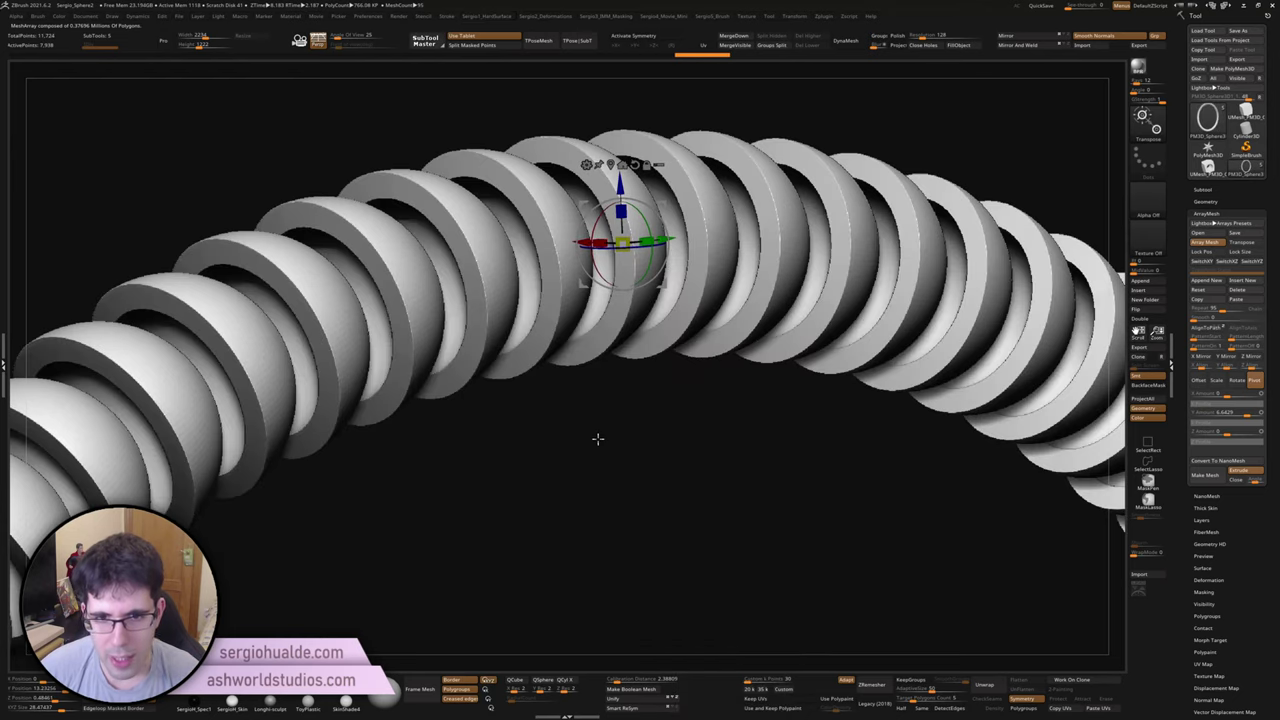
pyautogui.moveTo(597, 440); pyautogui.dragTo(948, 343)
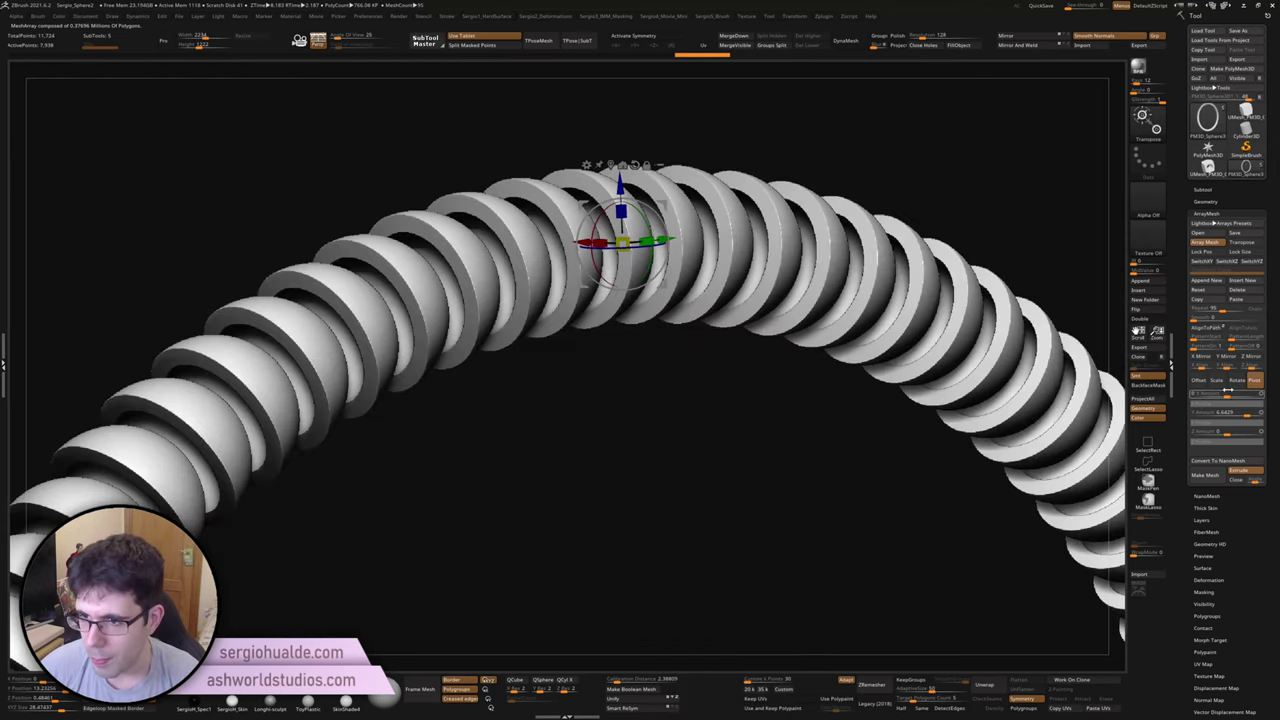
pyautogui.moveTo(1247, 413); pyautogui.dragTo(1245, 413)
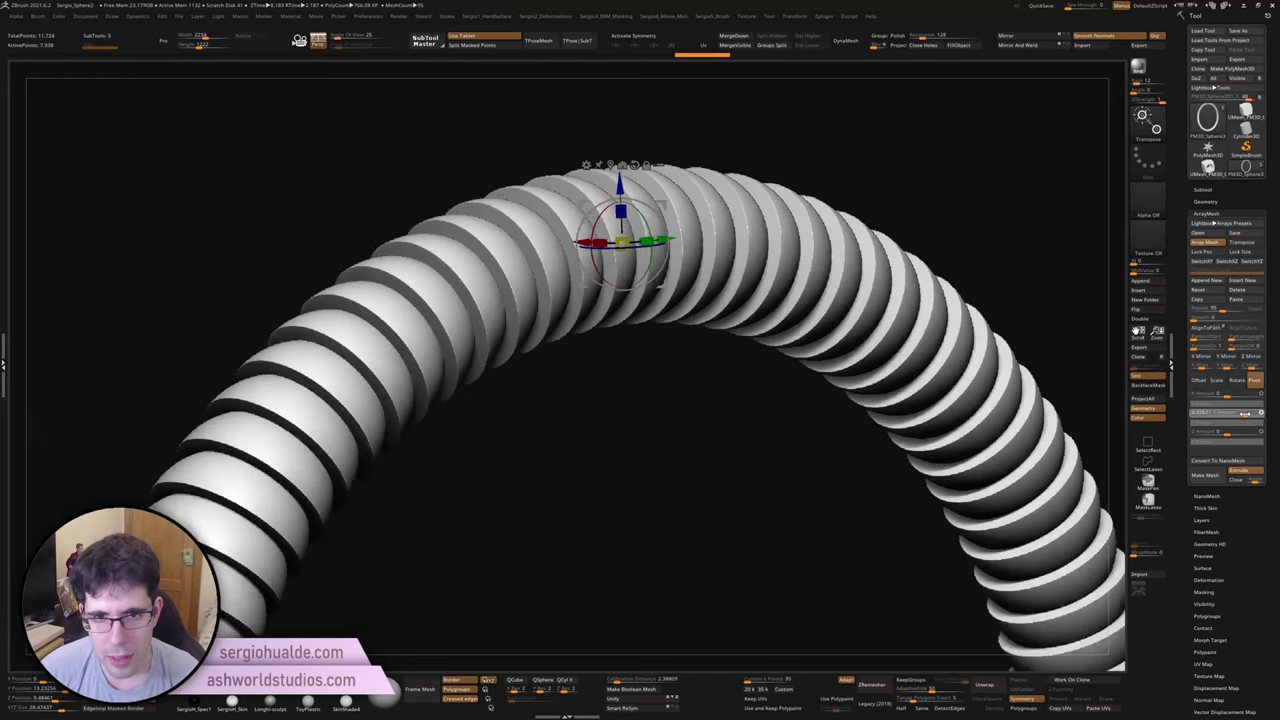
# Step: Hide the gizmo, frame the whole ring face-on, and bake the array into mesh geometry
pyautogui.scroll(-5, 763, 197)
pyautogui.press('q')
pyautogui.scroll(-3, 783, 377)
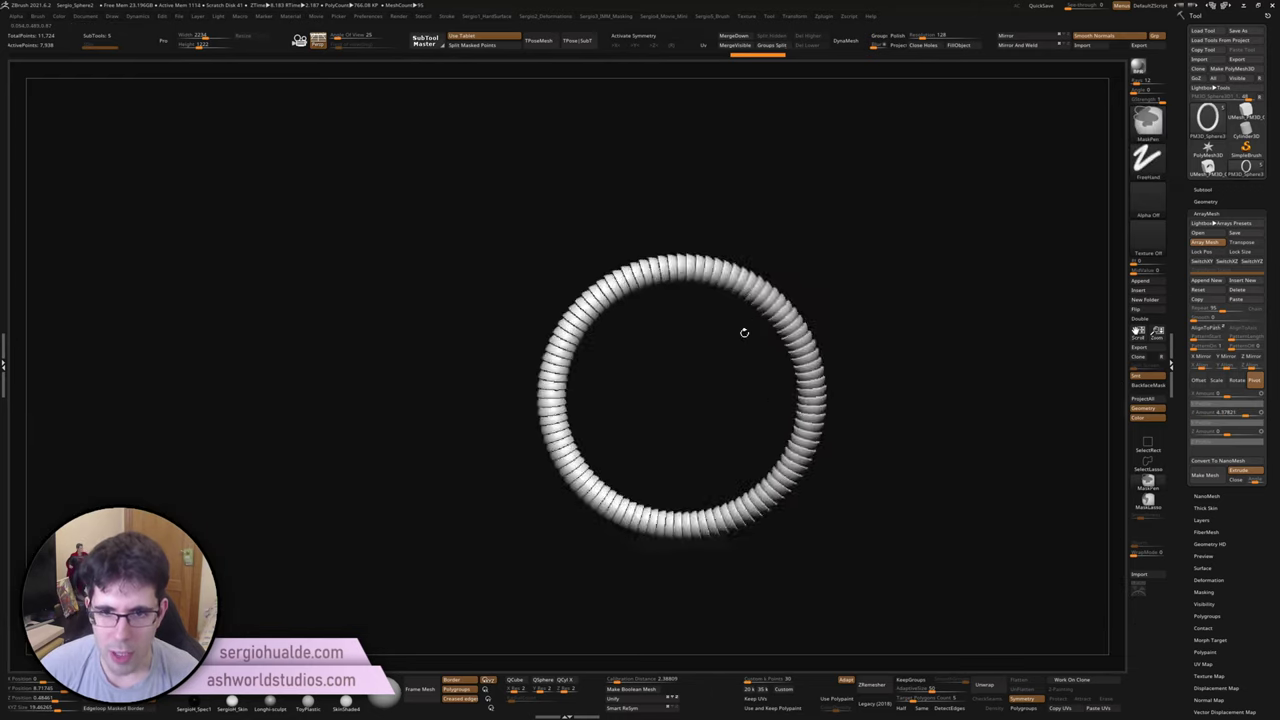
pyautogui.moveTo(743, 331)
pyautogui.mouseDown()
pyautogui.moveTo(808, 346)
pyautogui.moveTo(736, 363)
pyautogui.moveTo(720, 303)
pyautogui.moveTo(726, 334)
pyautogui.moveTo(726, 303)
pyautogui.moveTo(780, 295)
pyautogui.moveTo(551, 94)
pyautogui.mouseUp()
pyautogui.scroll(5, 648, 310)
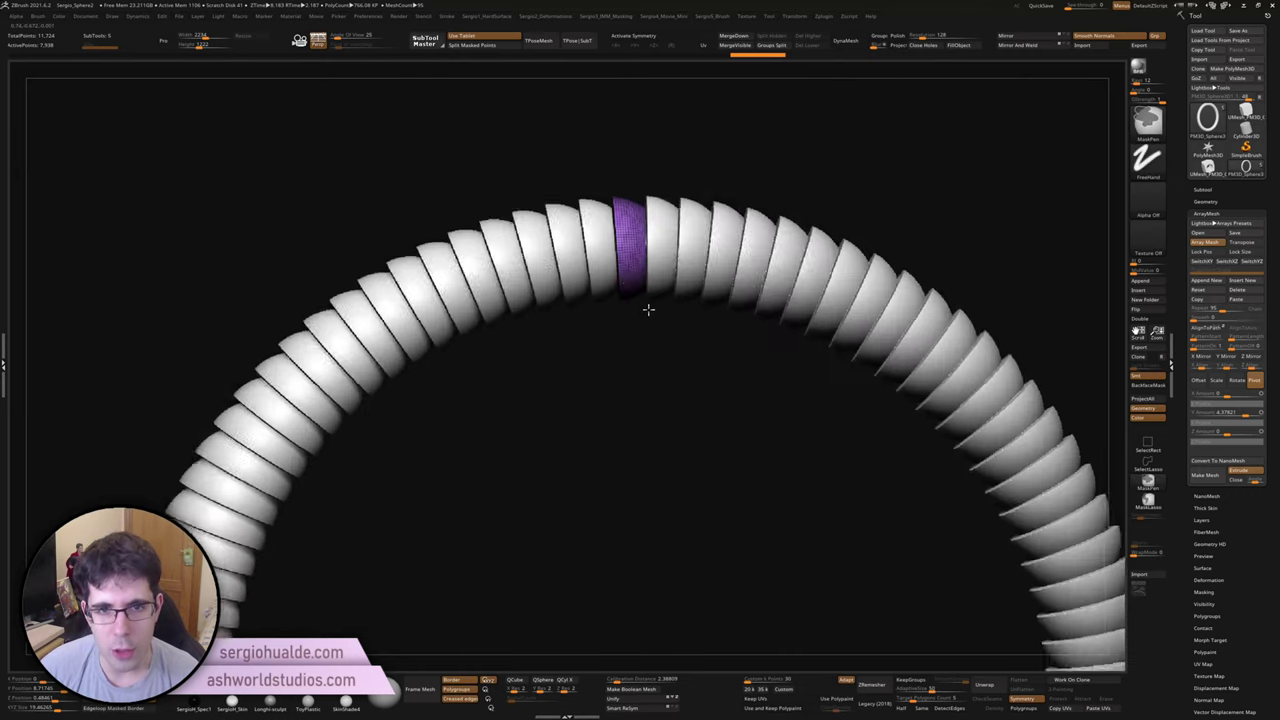
pyautogui.scroll(-5, 650, 330)
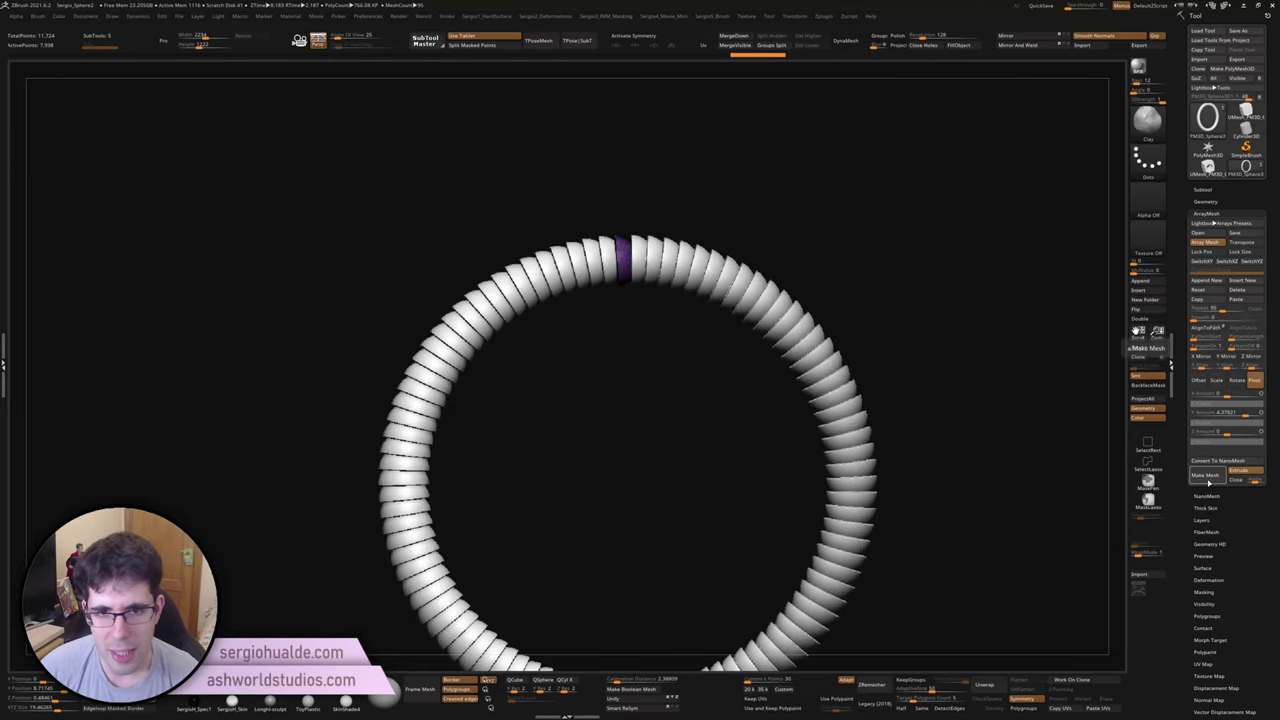
pyautogui.click(1208, 478)
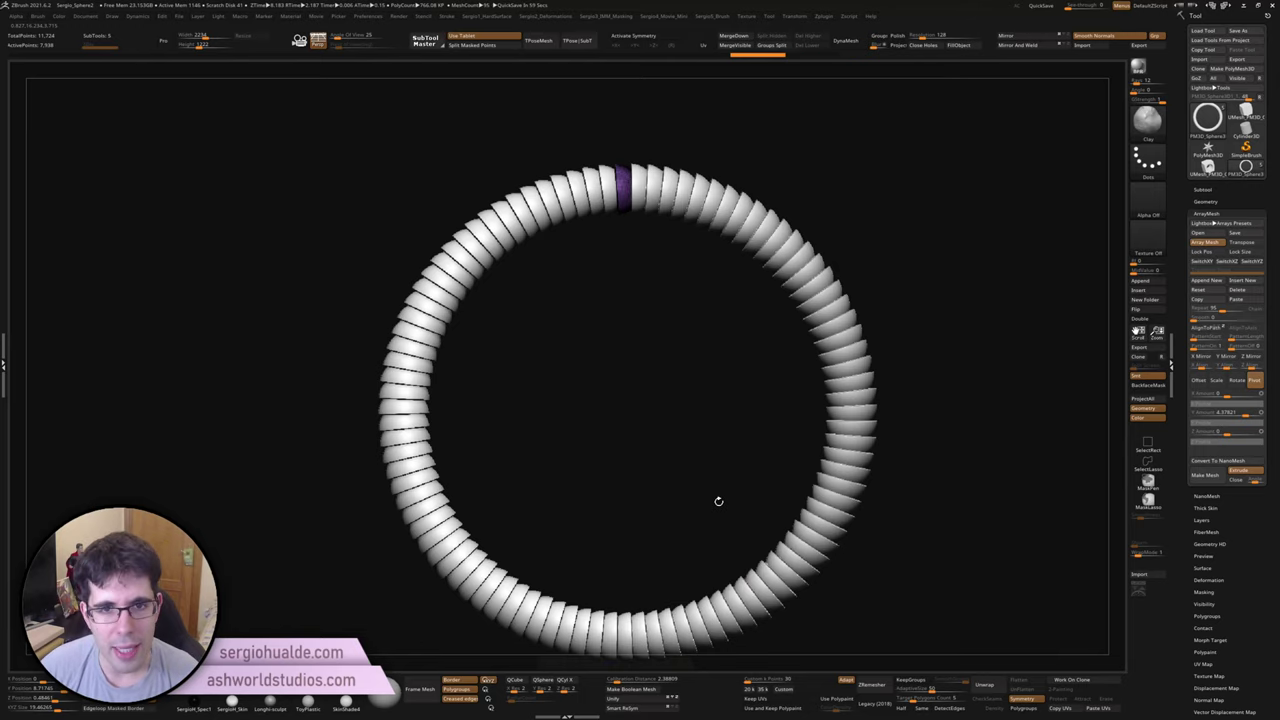
pyautogui.scroll(-3, 721, 468)
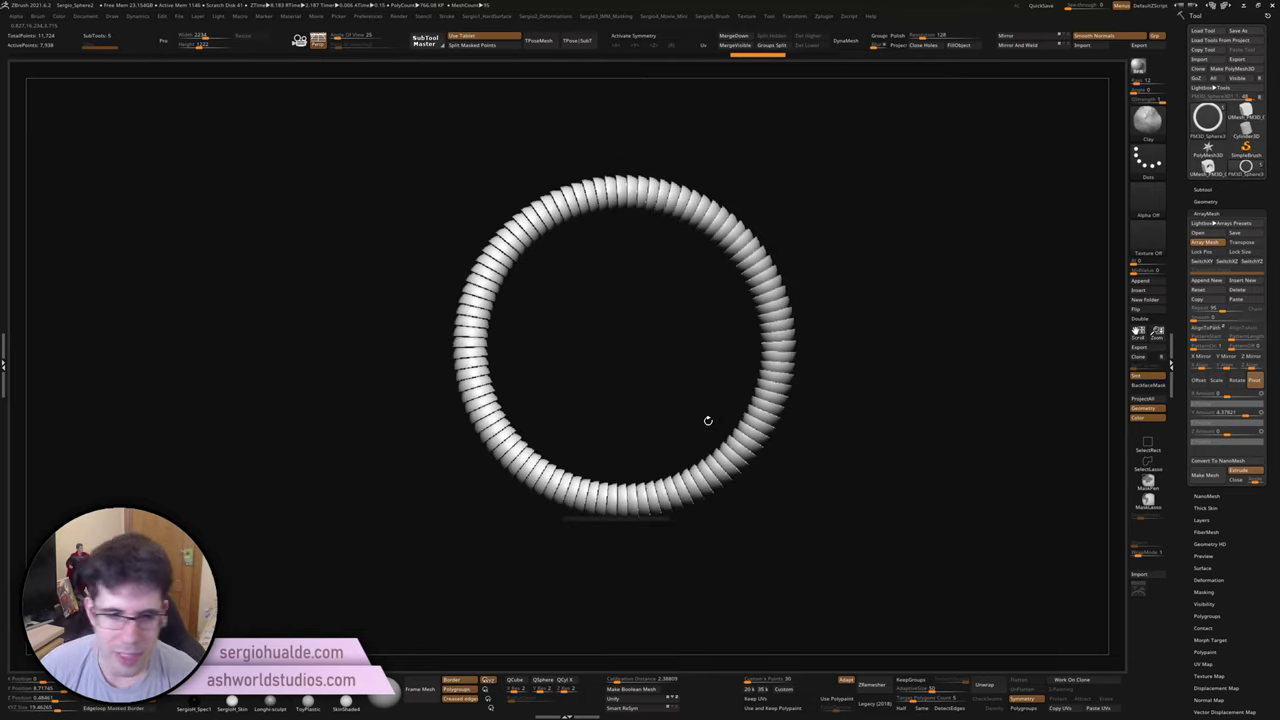